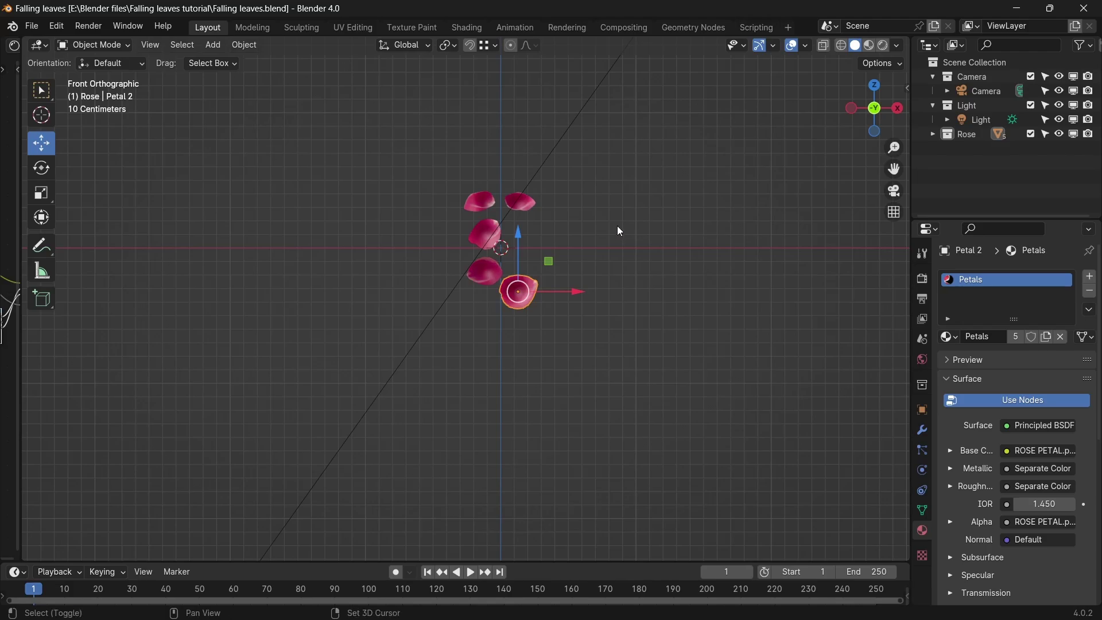
Step: Select all the petal objects of the Rose collection from the Outliner
key("shift+a")
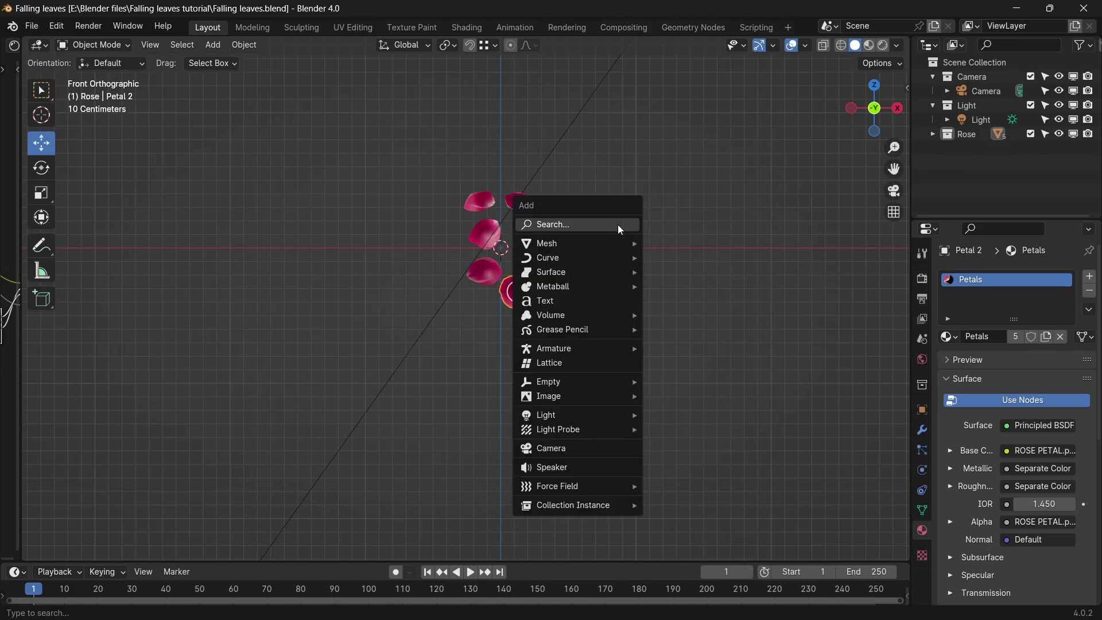
left_click(970, 134)
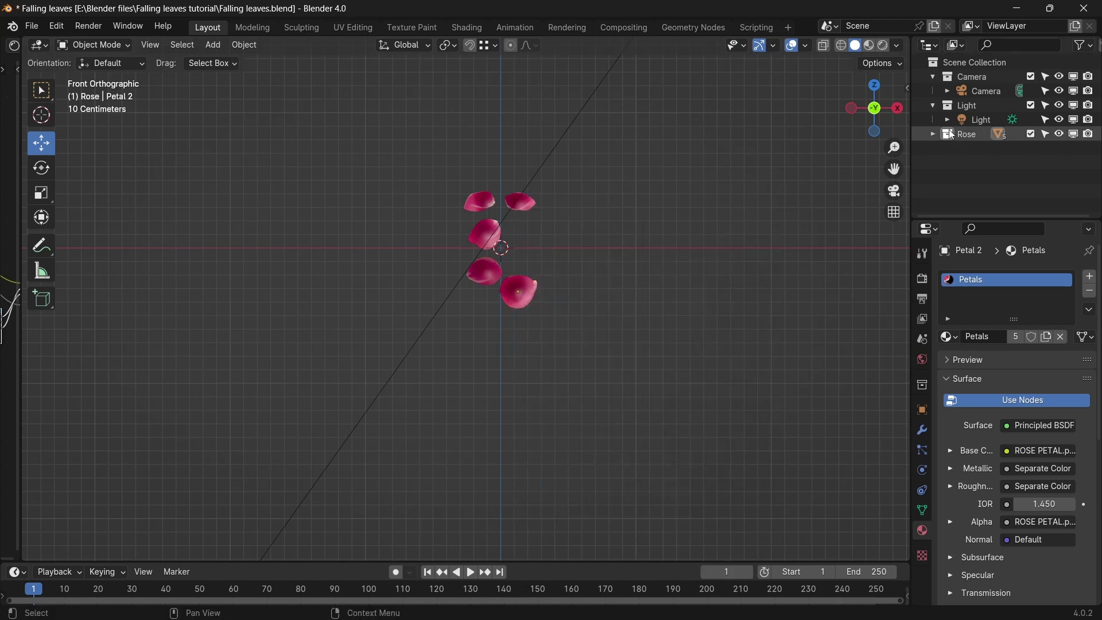
right_click(970, 134)
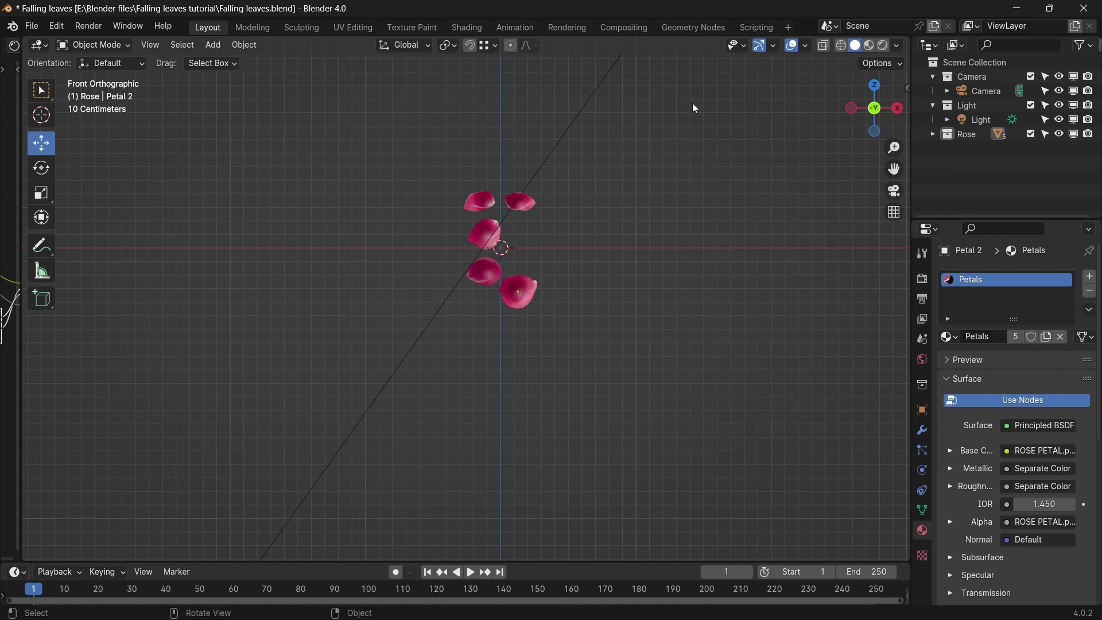
middle_click_drag(775, 230, 150, 162)
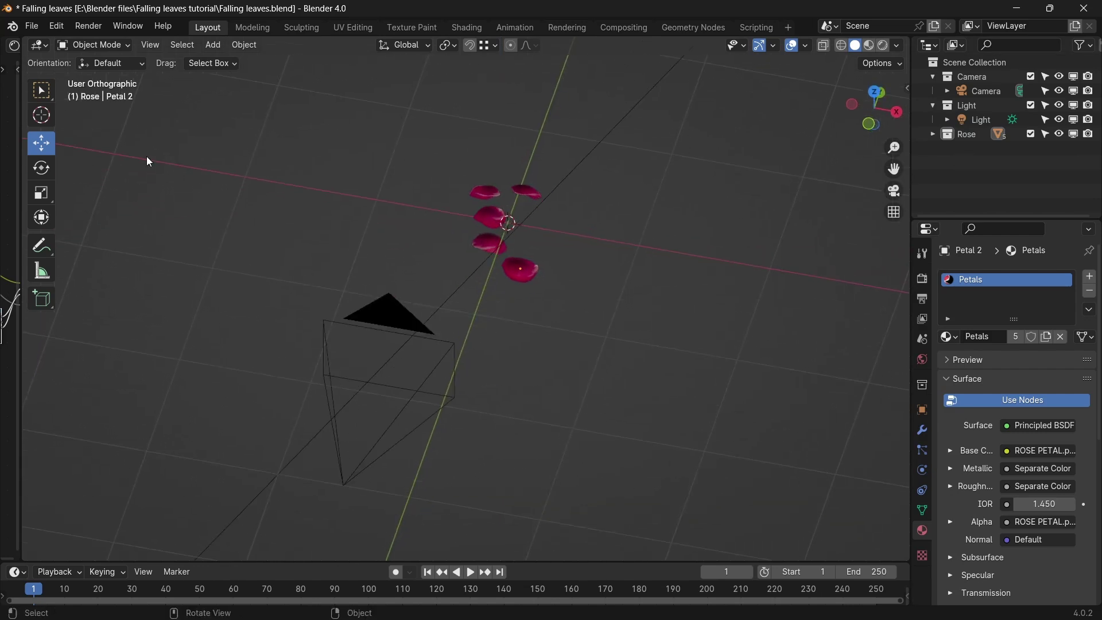
right_click(970, 133)
left_click(929, 161)
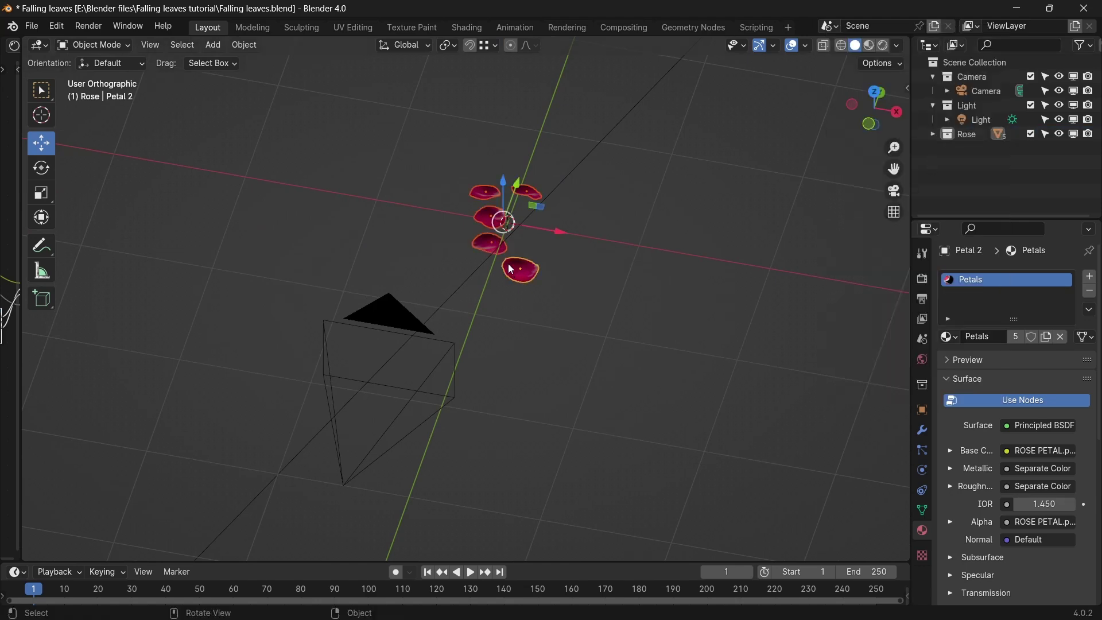
Step: Move the Rose petals far left along X and save Falling leaves.blend
left_click_drag(560, 233, 303, 162)
scroll(368, 210, "down", 5)
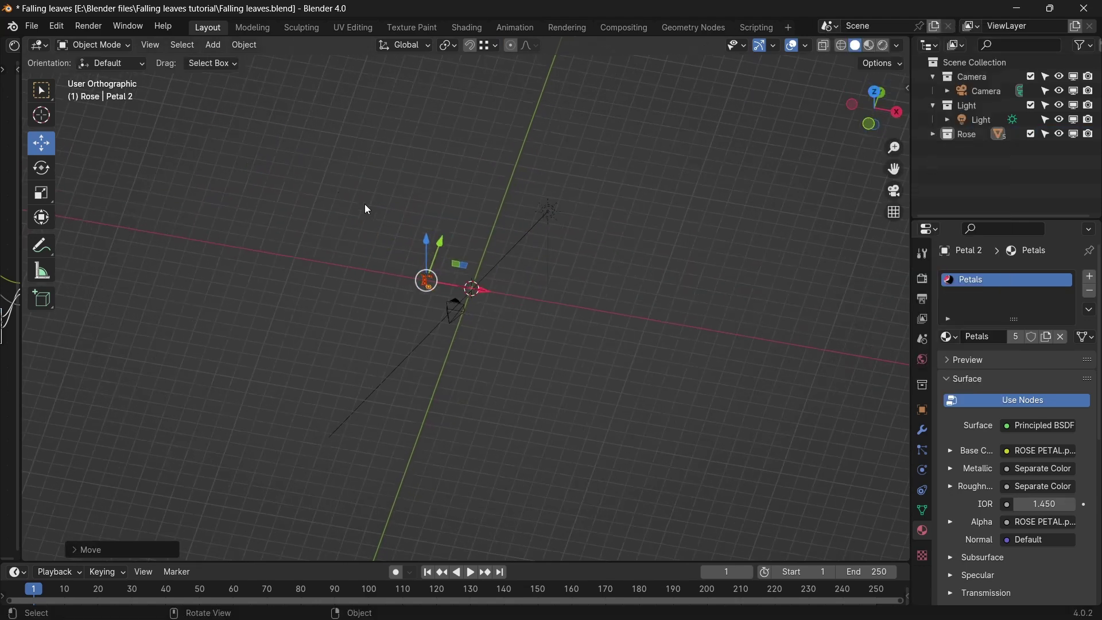
left_click_drag(487, 294, 413, 248)
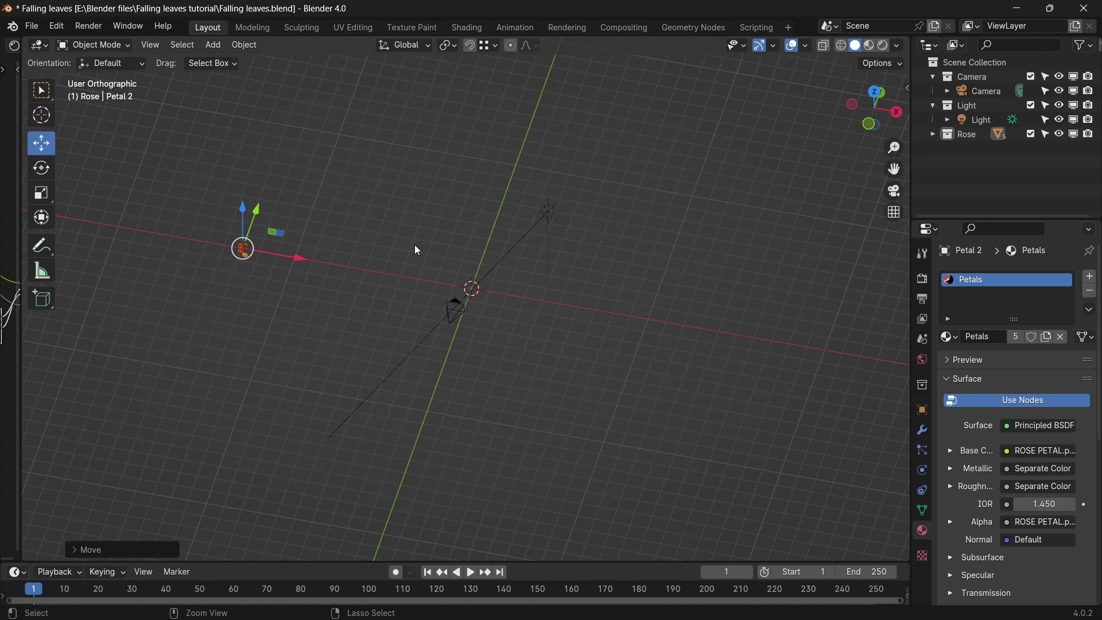
key("ctrl+s")
middle_click_drag(481, 289, 500, 247)
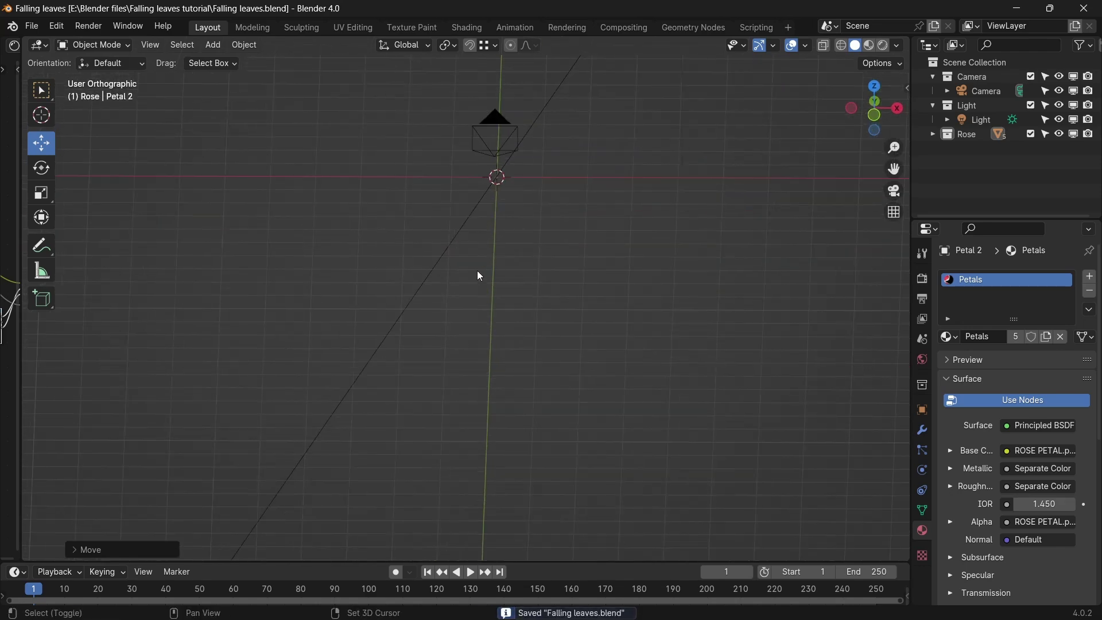
key("shift+a")
Step: Add a mesh plane at the origin and scale it along X only, checking from front view
mouse_move(488, 292)
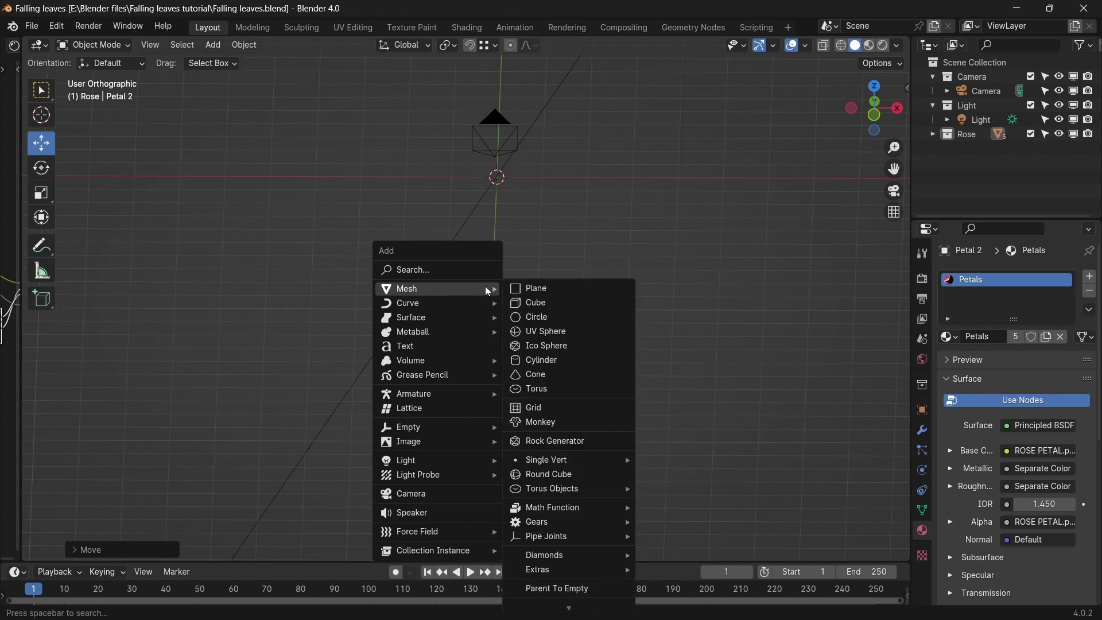
left_click(529, 289)
middle_click_drag(594, 255, 601, 301)
key("KP_1")
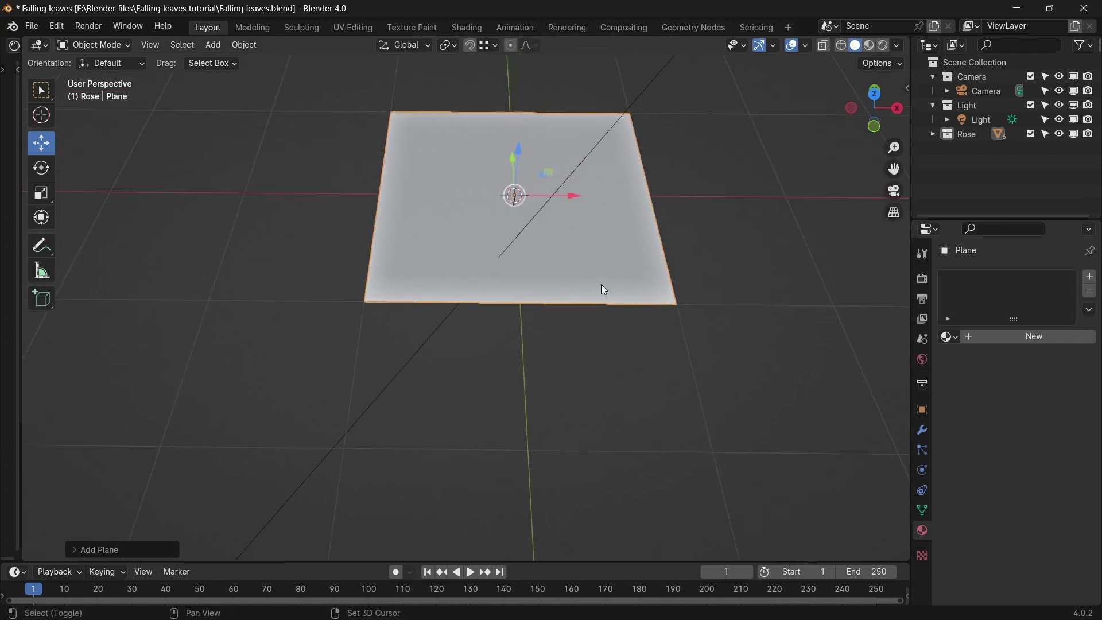
key("s")
key("x")
left_click(631, 278)
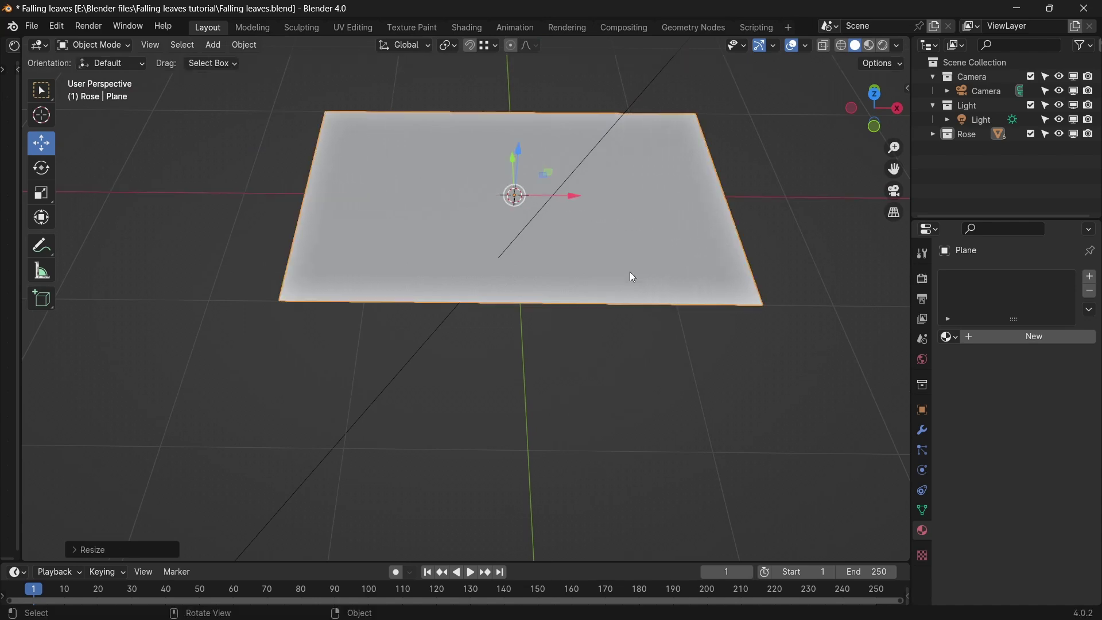
scroll(576, 245, "down", 4)
middle_click_drag(576, 245, 534, 253)
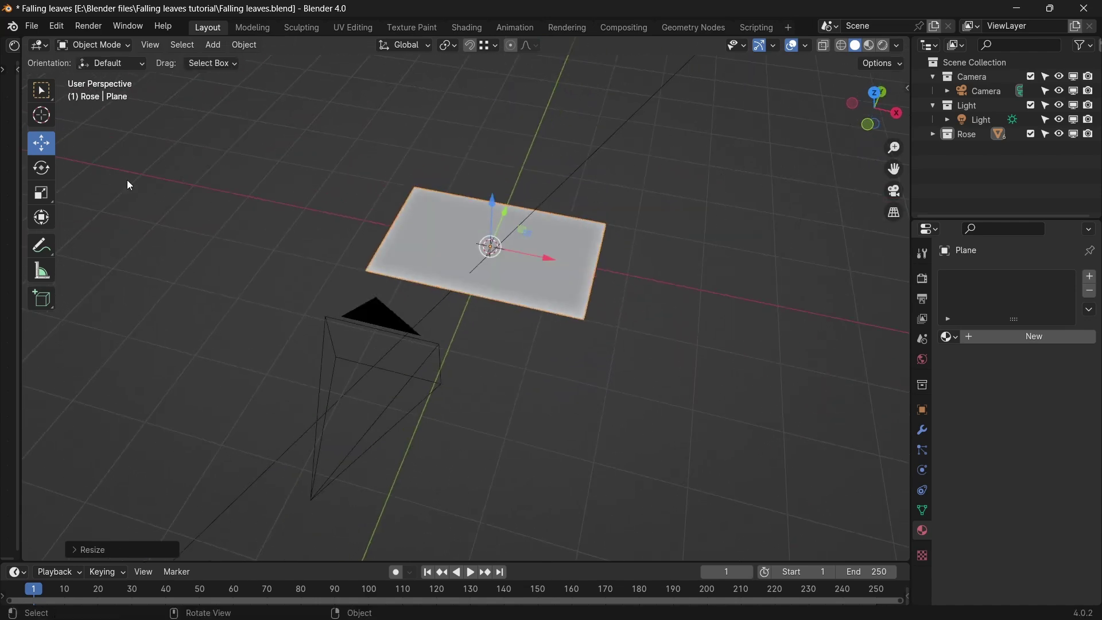
Step: Rotate the plane upright and turn it about 83° around Z
left_click(33, 173)
middle_click_drag(631, 287, 465, 241)
left_click_drag(470, 210, 438, 253)
key("ctrl+z")
middle_click_drag(438, 253, 543, 293)
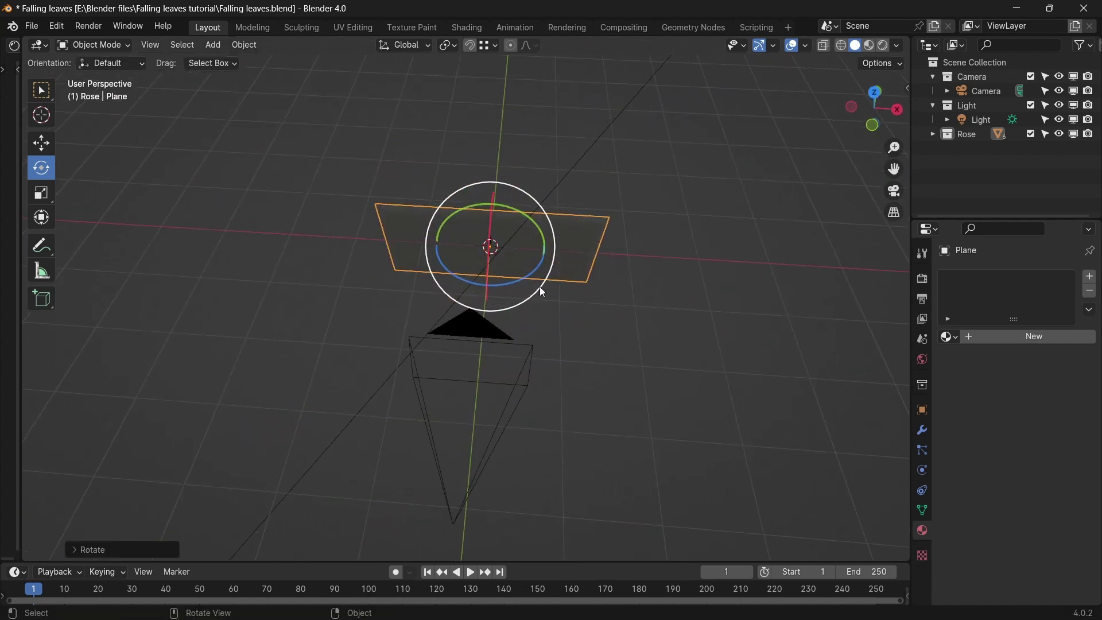
left_click_drag(517, 283, 590, 193)
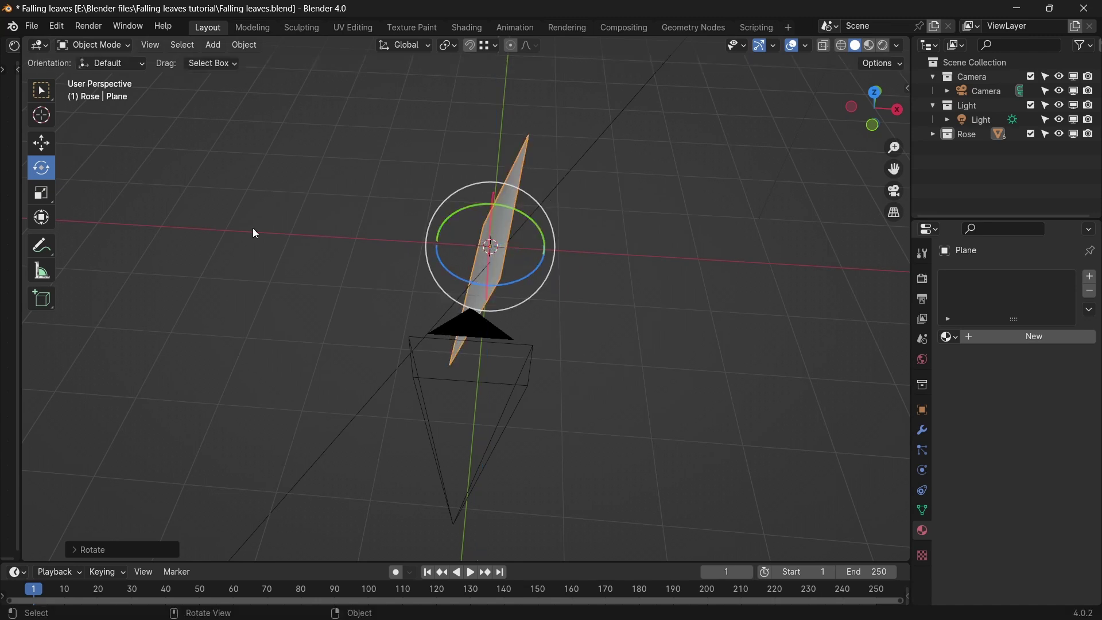
Step: Move the plane left along X and give it a new tilt
left_click(50, 152)
left_click_drag(585, 254, 318, 190)
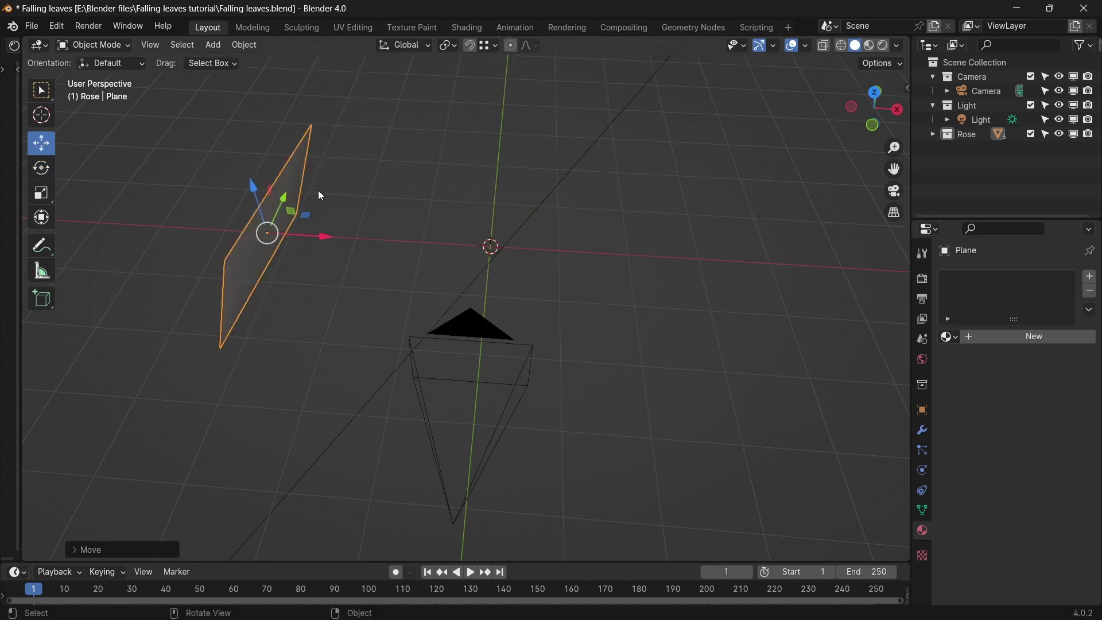
middle_click_drag(318, 190, 350, 190)
left_click(51, 172)
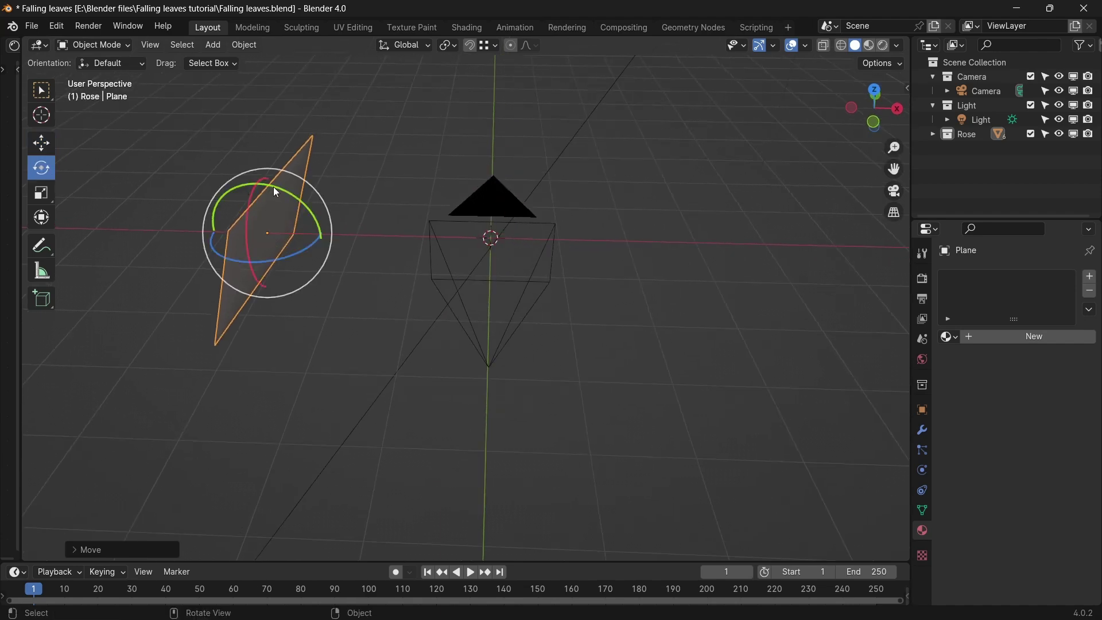
mouse_move(273, 187)
left_mouse_down()
mouse_move(247, 172)
mouse_move(272, 184)
left_mouse_up()
middle_click_drag(273, 185, 387, 166)
Step: In camera view, raise the plane on Z and nudge it right along X
scroll(387, 167, "up", 5)
key("KP_0")
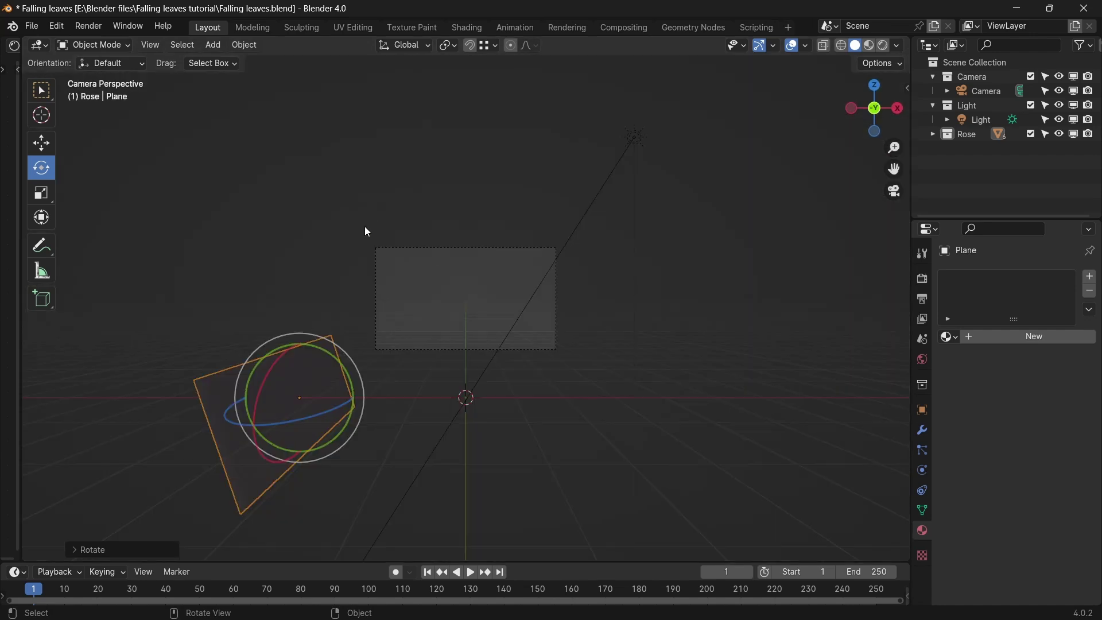
left_click(42, 142)
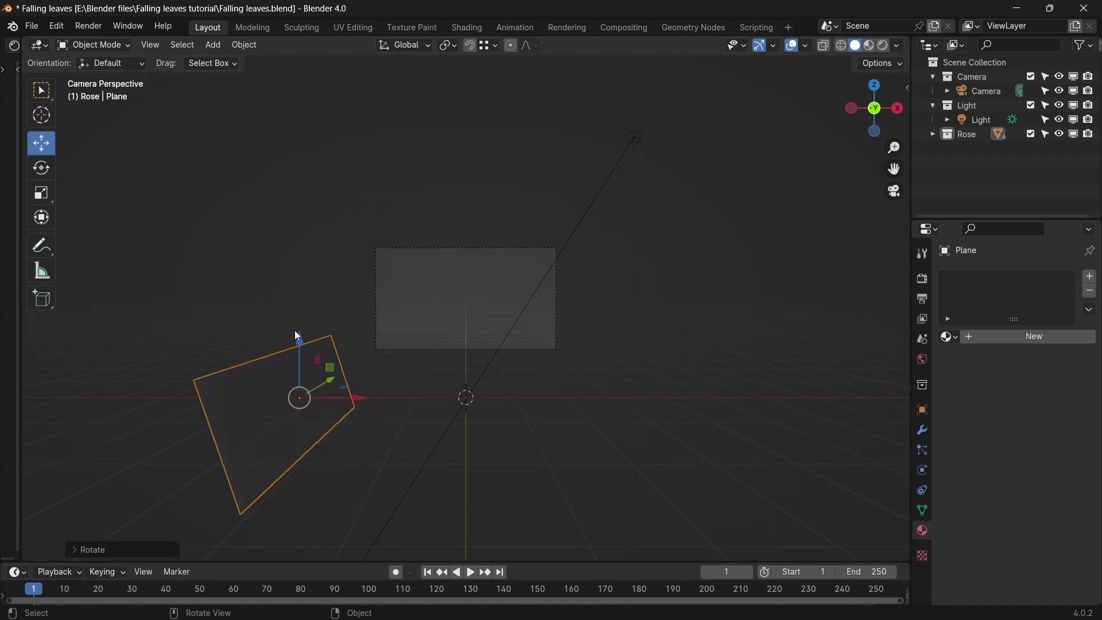
left_click_drag(298, 332, 306, 249)
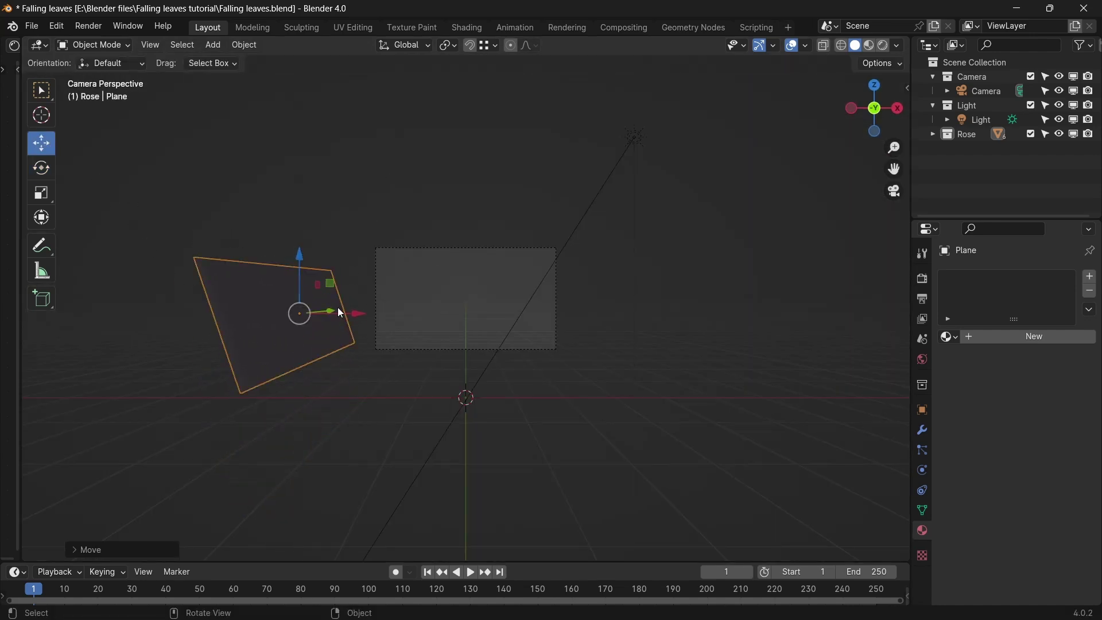
left_click_drag(342, 310, 362, 310)
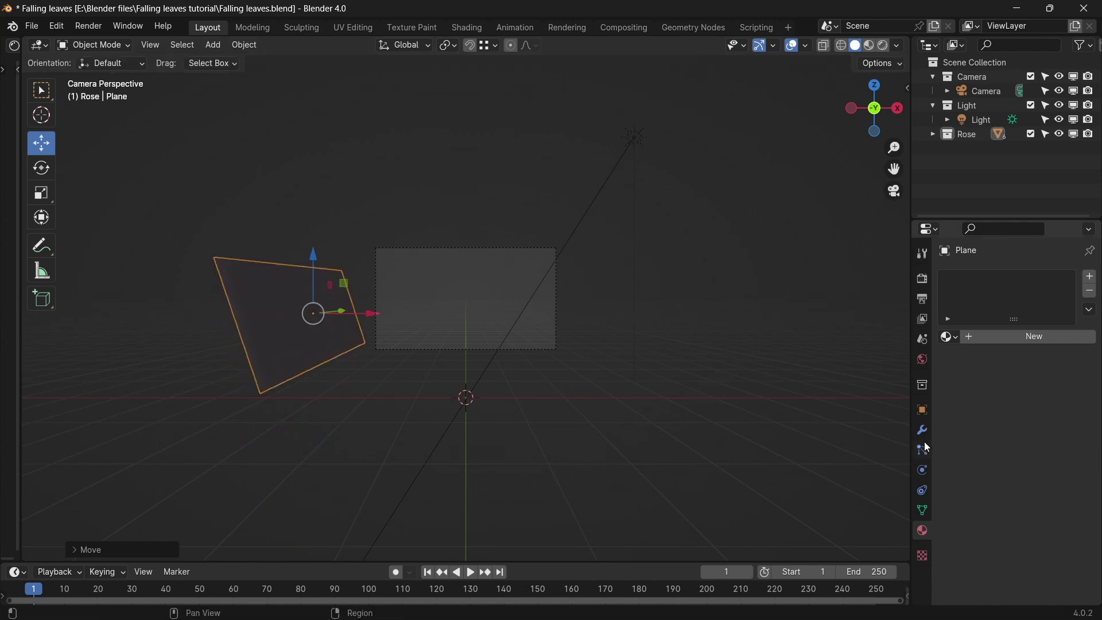
Step: Add a particle system named 'Falling leaves' to the plane and save the file
left_click(925, 432)
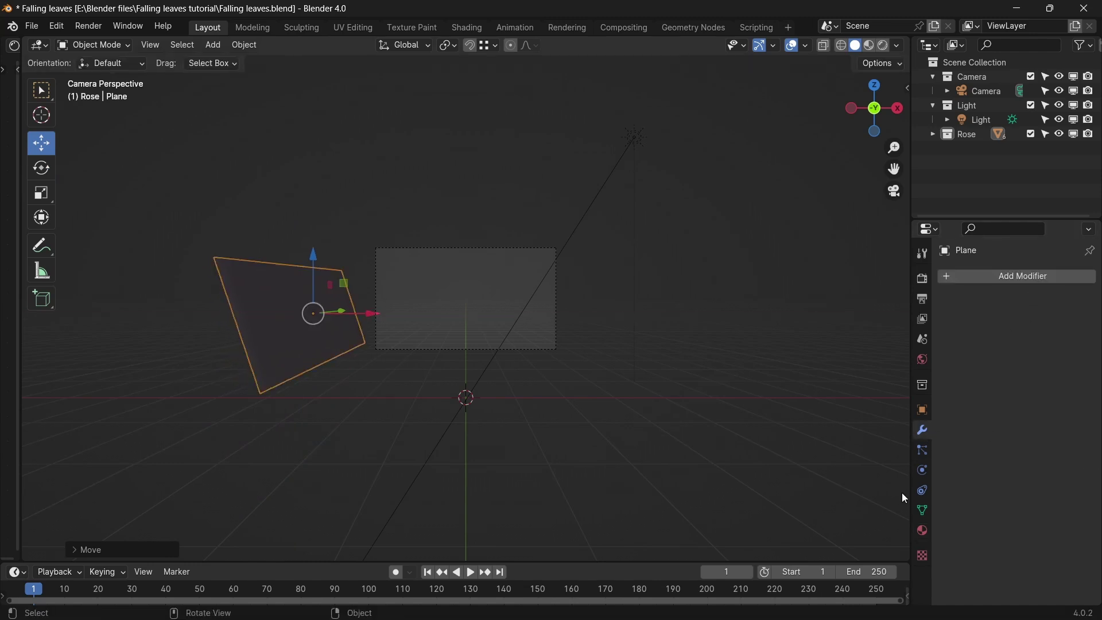
left_click(921, 452)
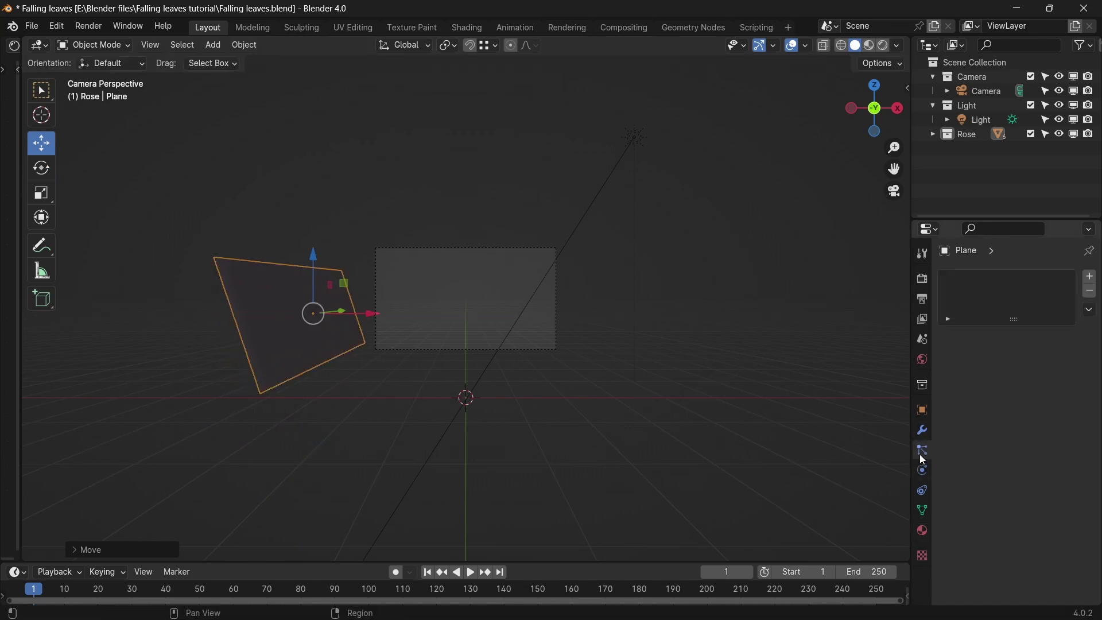
left_click(1095, 279)
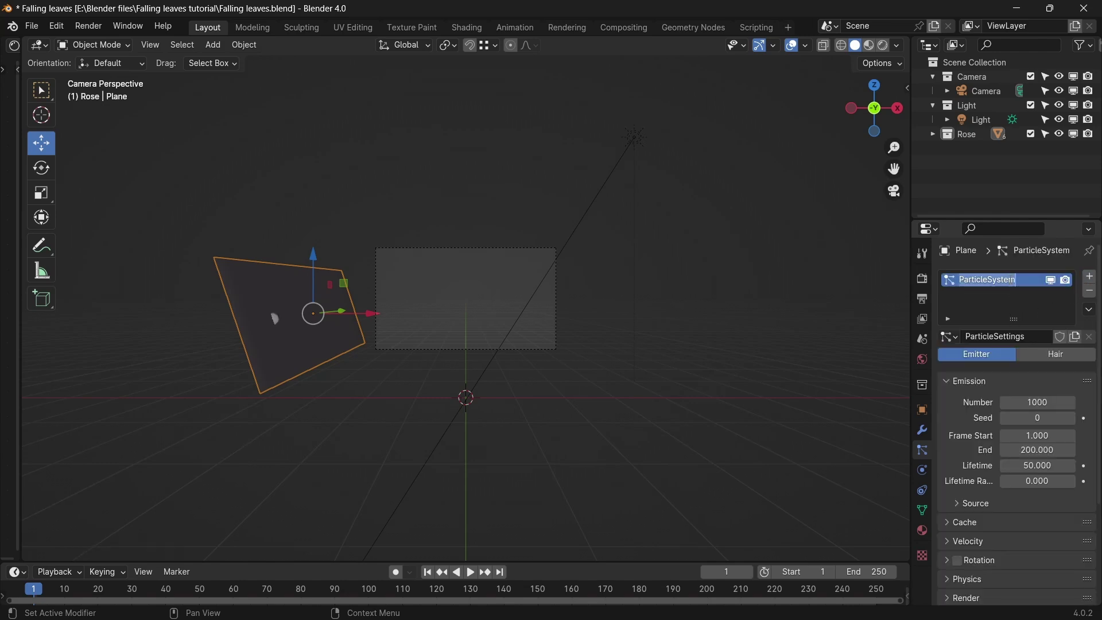
type("Falling leaves")
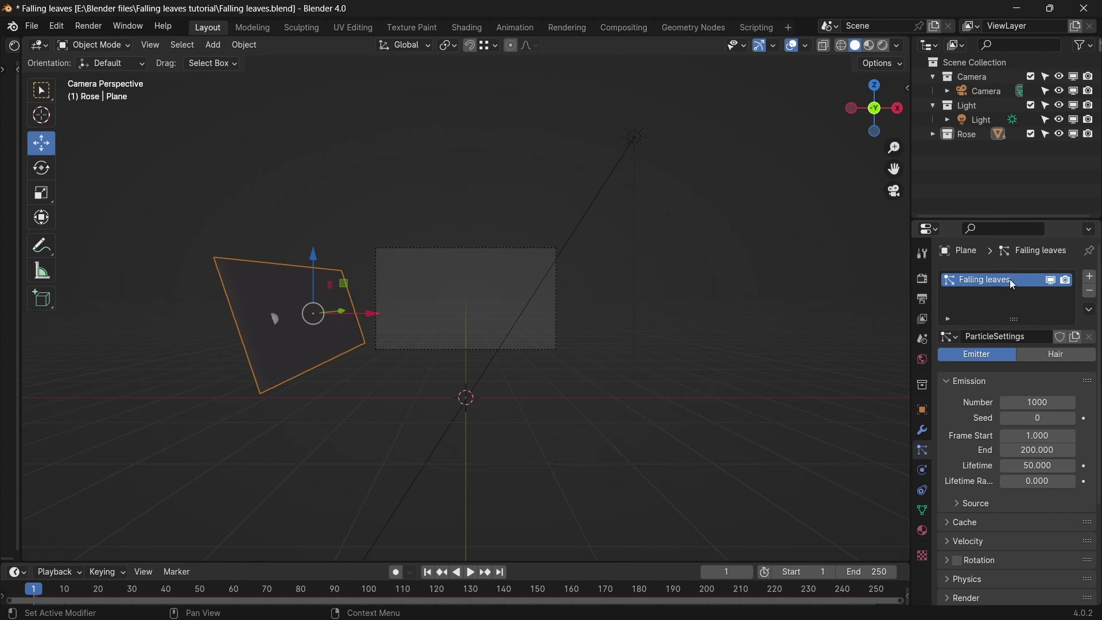
key("ctrl+s")
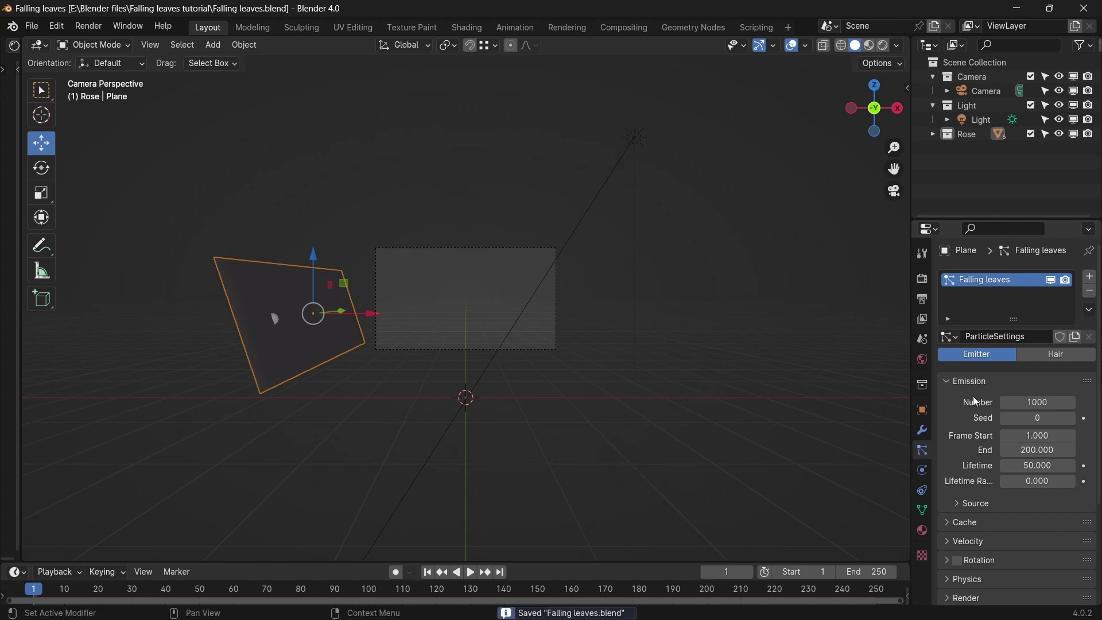
Step: Browse the Rose collection in the Outliner, then reselect the plane
left_click(933, 122)
left_click(934, 134)
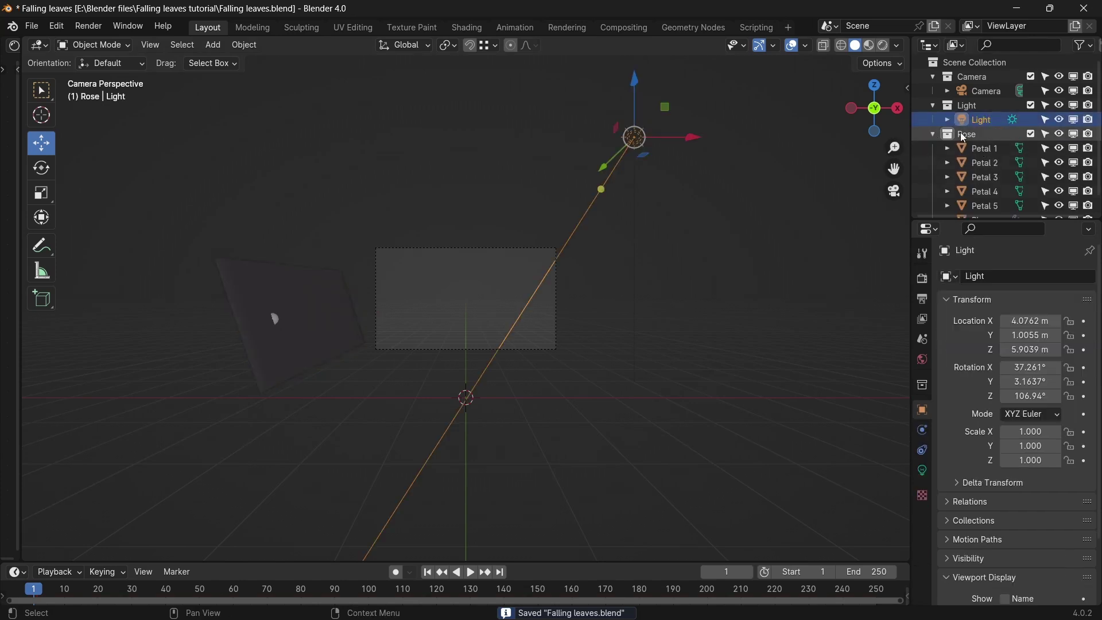
left_click(934, 133)
left_click(304, 310)
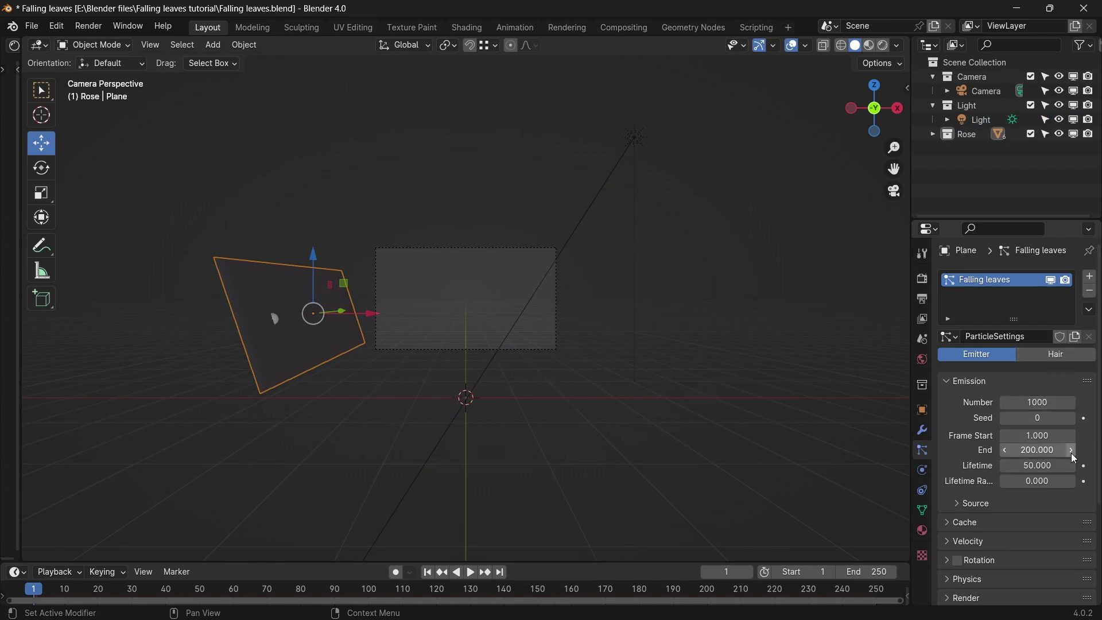
Step: Set the emission end frame to 300 and particle lifetime to 300
left_click(1046, 450)
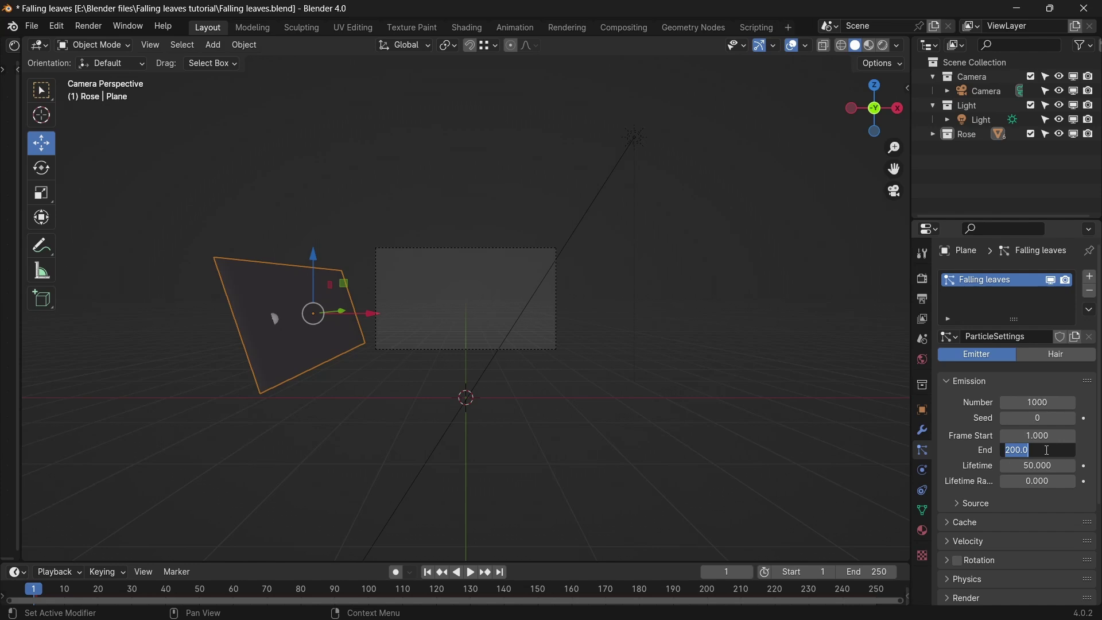
type("300")
key("Return")
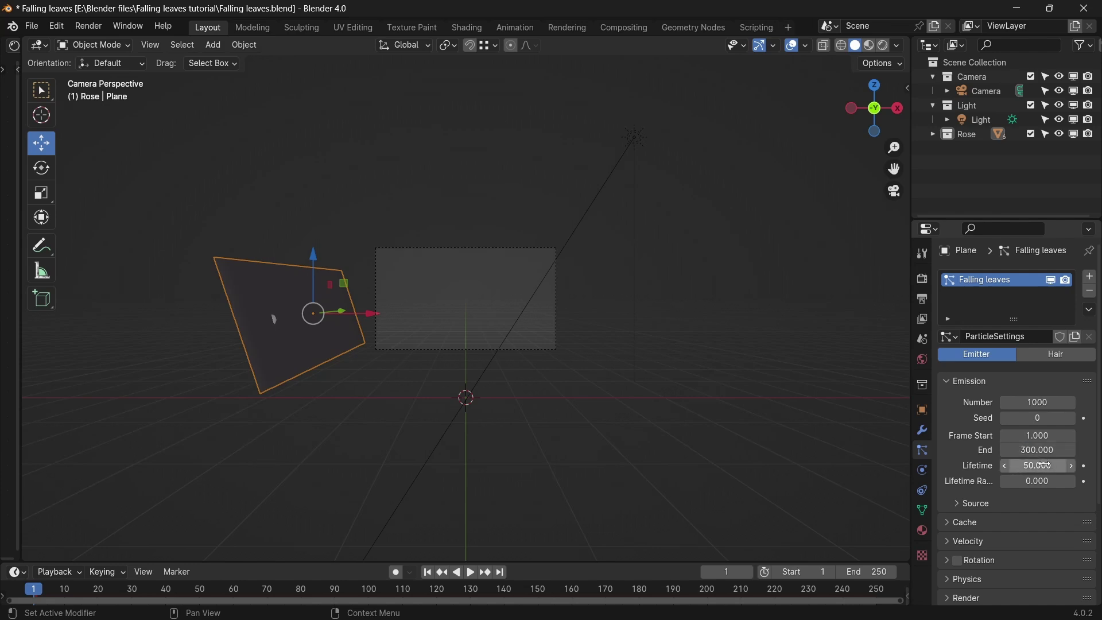
left_click(1046, 465)
key("Return")
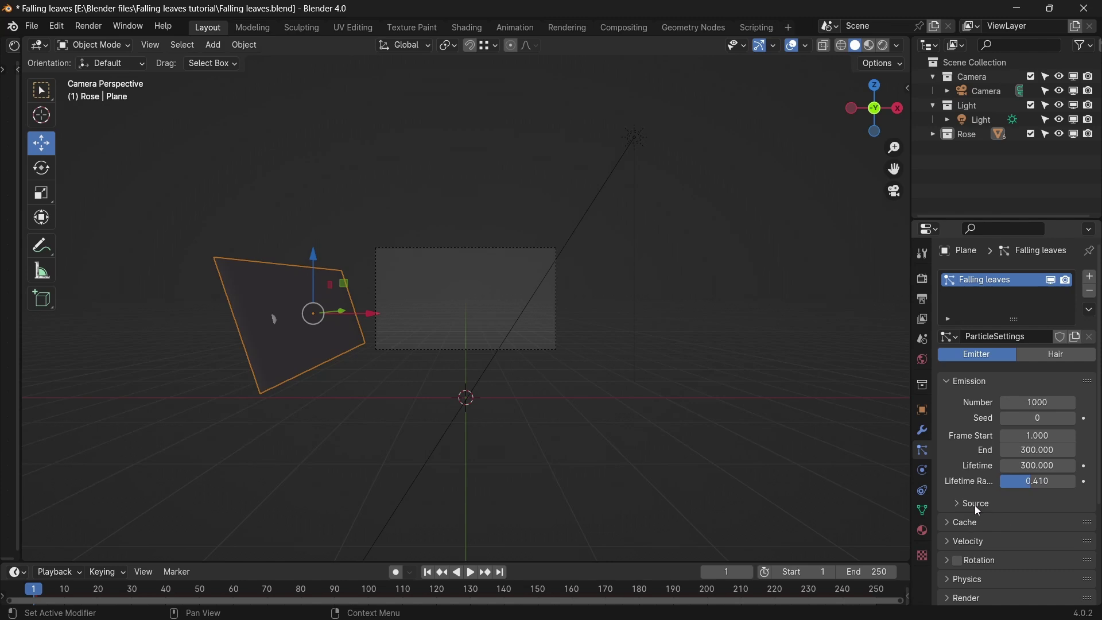
Step: Set the Velocity Randomize value to 0.170, then collapse the Cache and Velocity panels
left_click(975, 504)
left_click(976, 502)
left_click(976, 523)
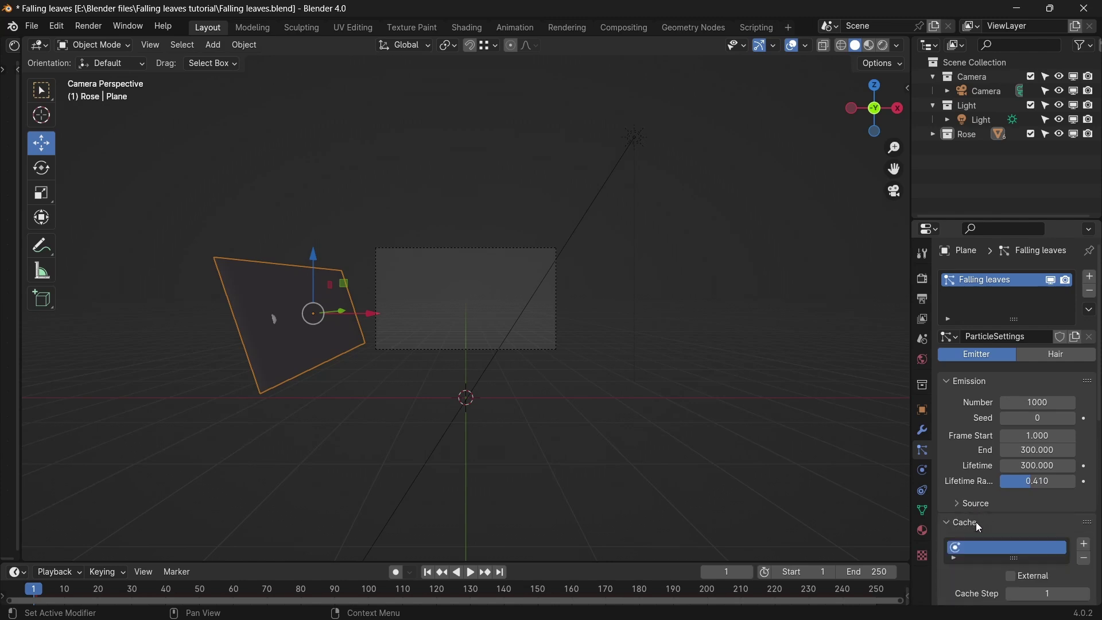
left_click(976, 522)
scroll(985, 523, "down", 3)
left_click(977, 458)
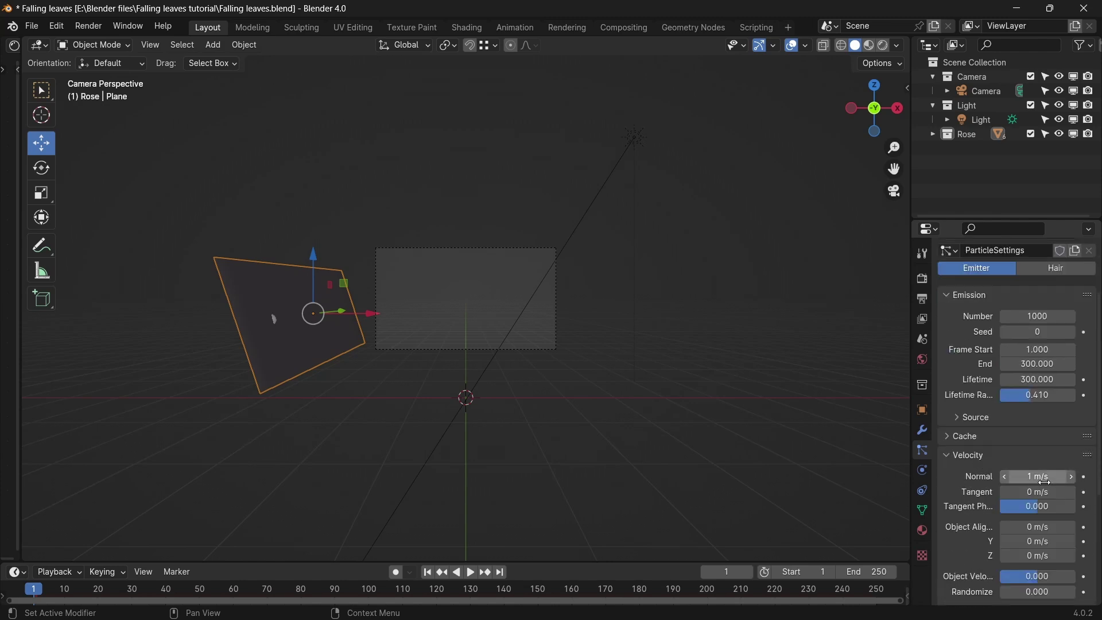
left_click(989, 457)
left_click(992, 458)
scroll(1016, 499, "down", 4)
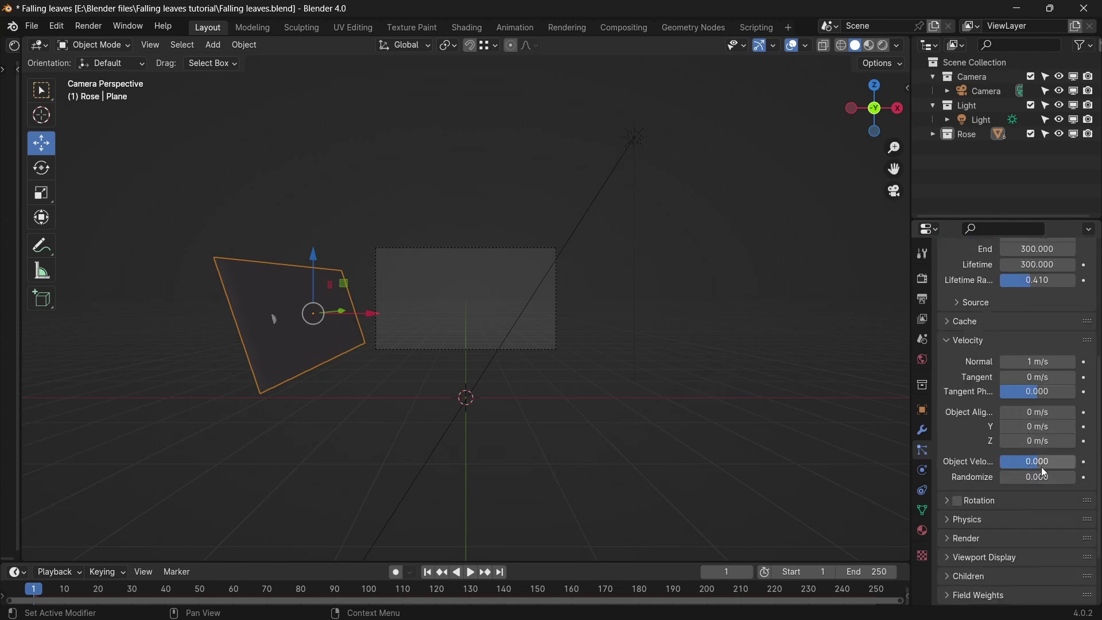
mouse_move(1043, 476)
left_mouse_down()
mouse_move(1065, 477)
mouse_move(1038, 477)
left_mouse_up()
left_click(975, 323)
left_click(976, 322)
left_click(980, 344)
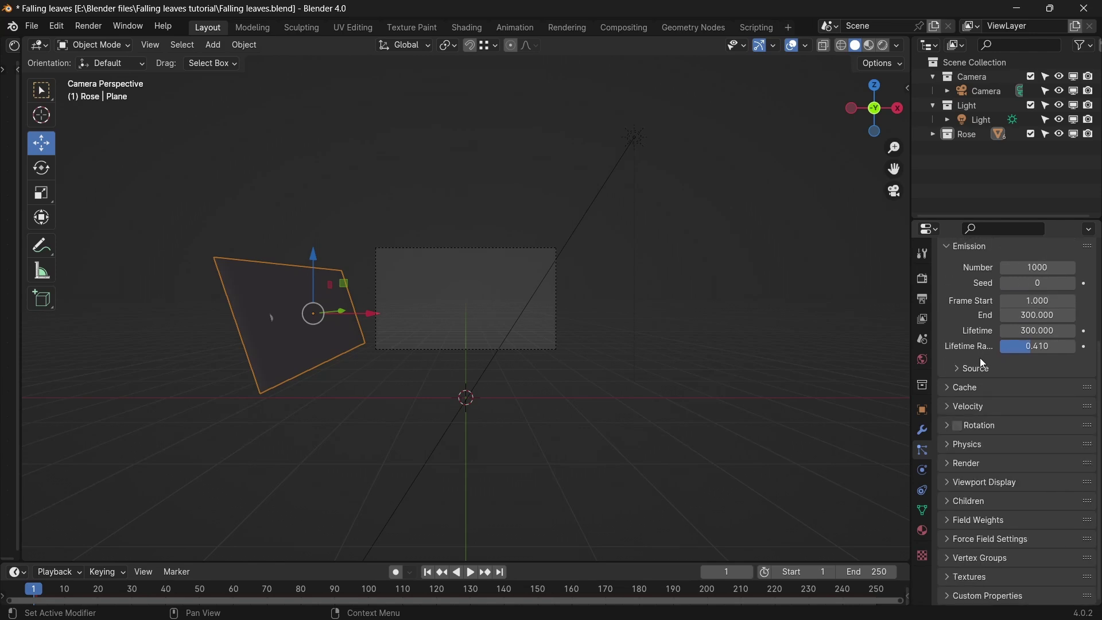
Step: Enable Rotation for the particles
left_click(959, 428)
left_click(947, 426)
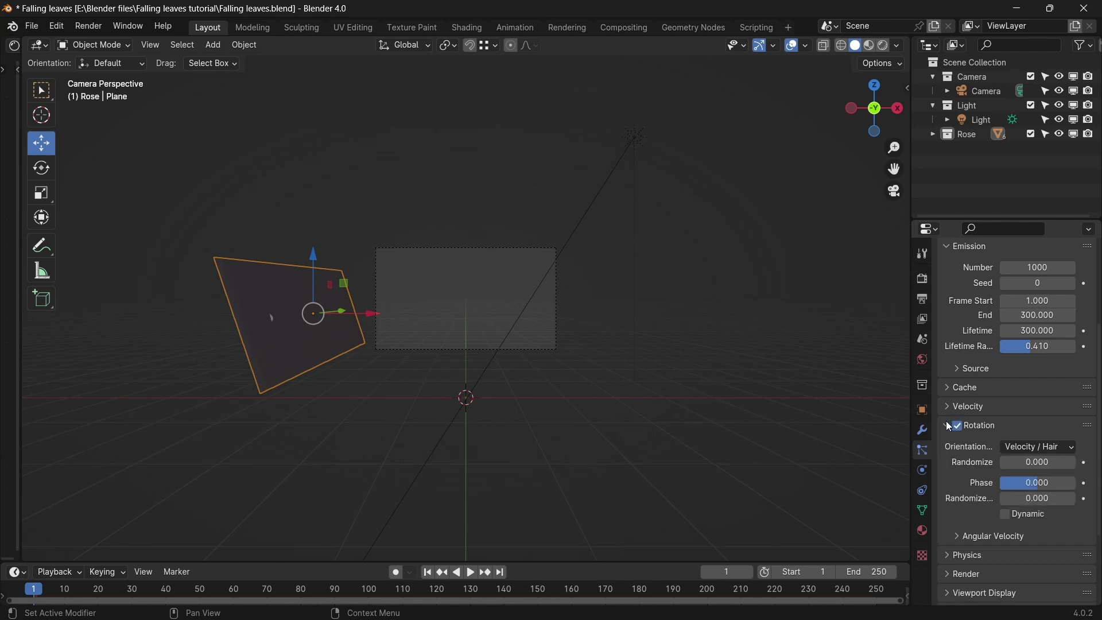
left_click(948, 426)
left_click(984, 446)
scroll(983, 459, "down", 5)
Step: Render the particles as Collection with Rose as the Instance Collection
left_click(984, 462)
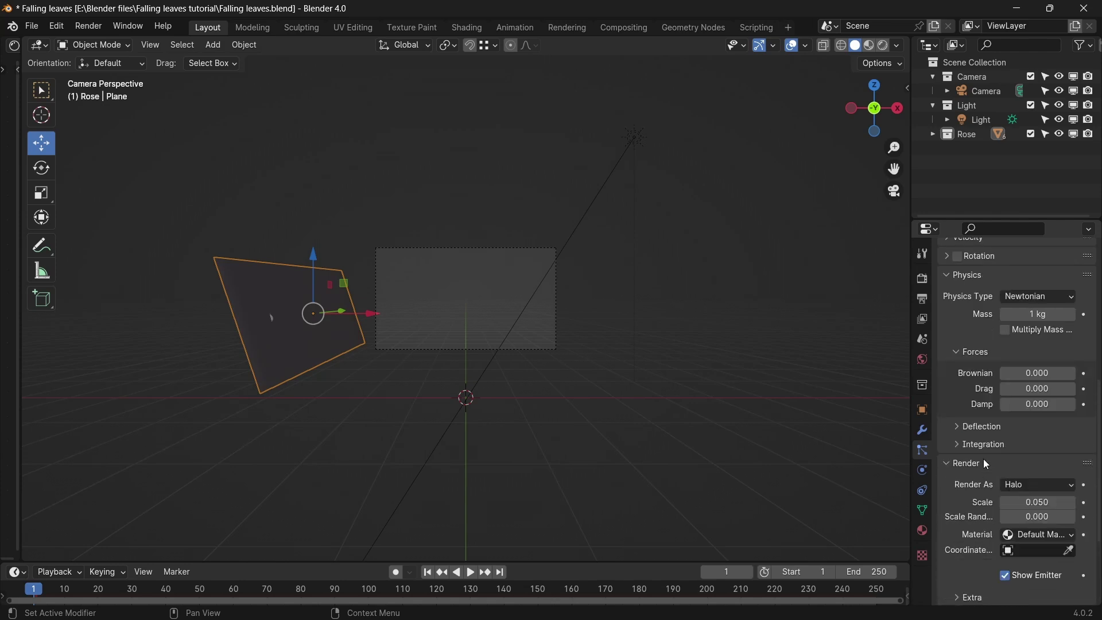
left_click(1030, 485)
left_click(1022, 580)
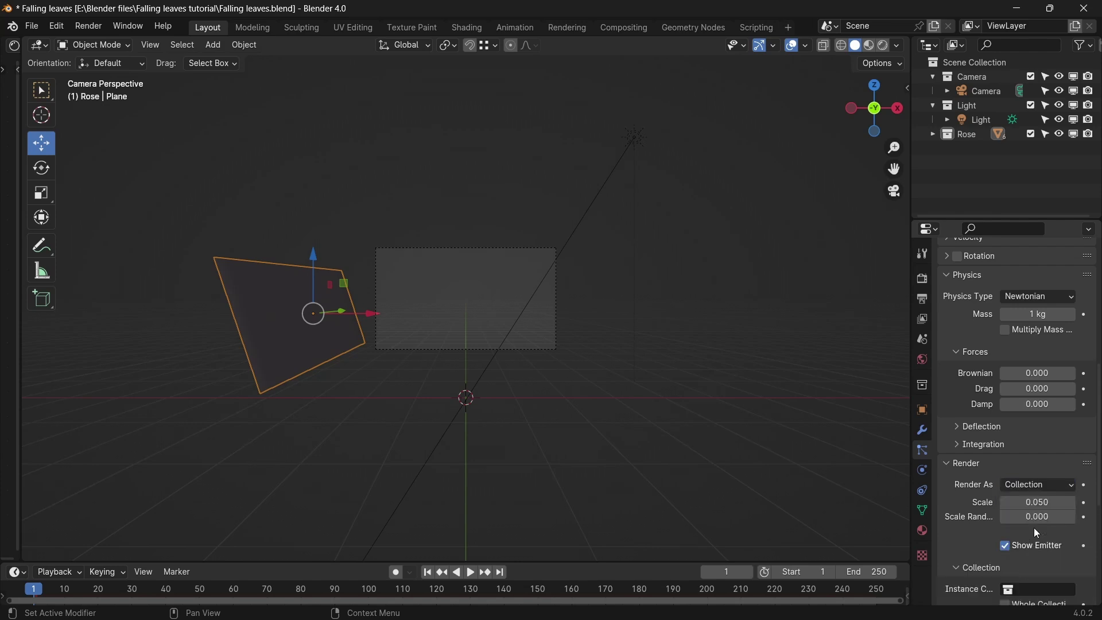
scroll(1045, 520, "down", 3)
left_click(1045, 531)
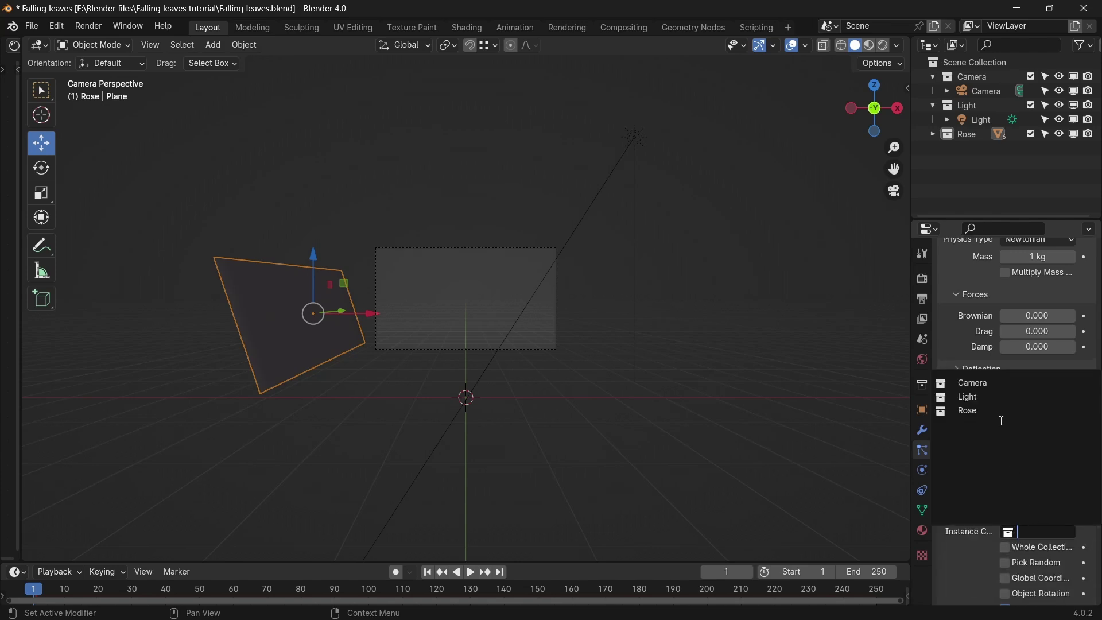
left_click(969, 412)
left_click(931, 135)
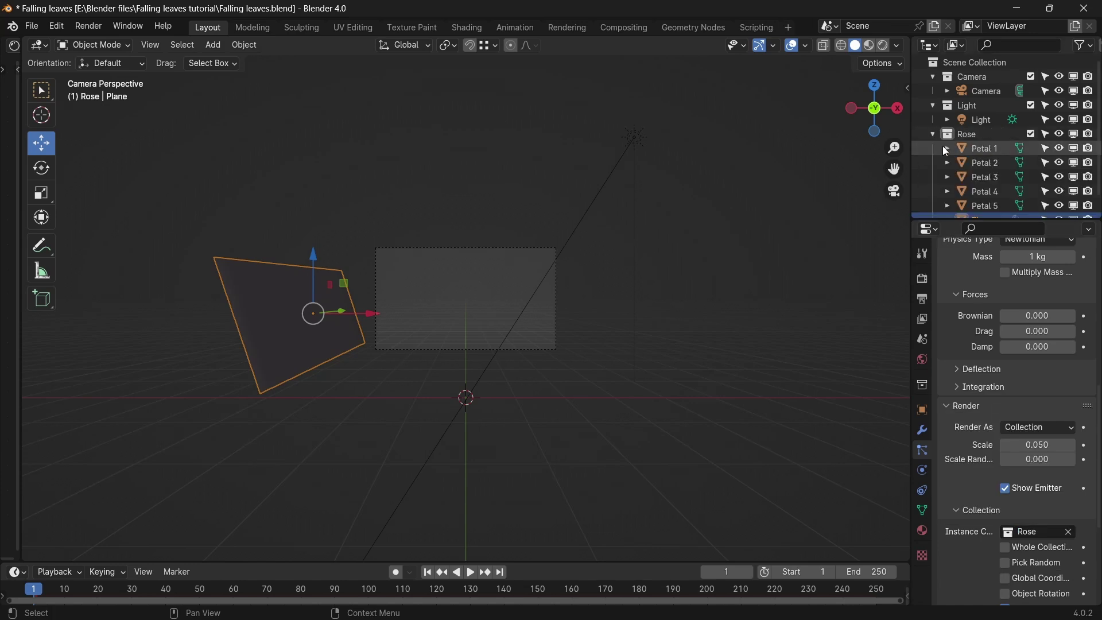
scroll(950, 158, "down", 1)
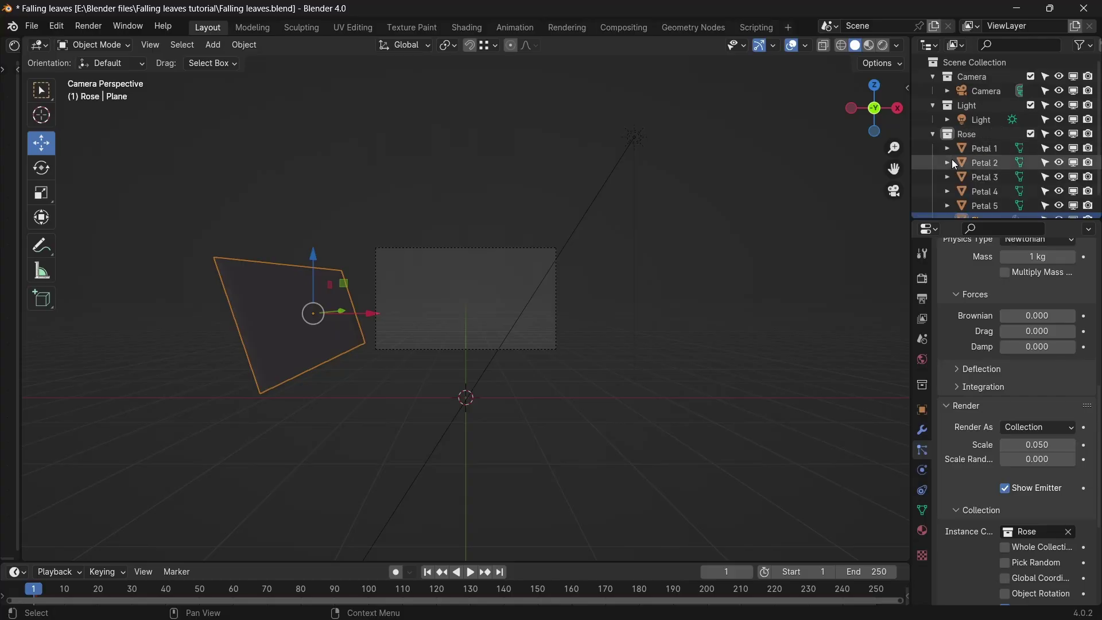
scroll(953, 167, "down", 1)
Step: Move the plane into a new collection called 'Emitter', separate from the Rose collection
key("m")
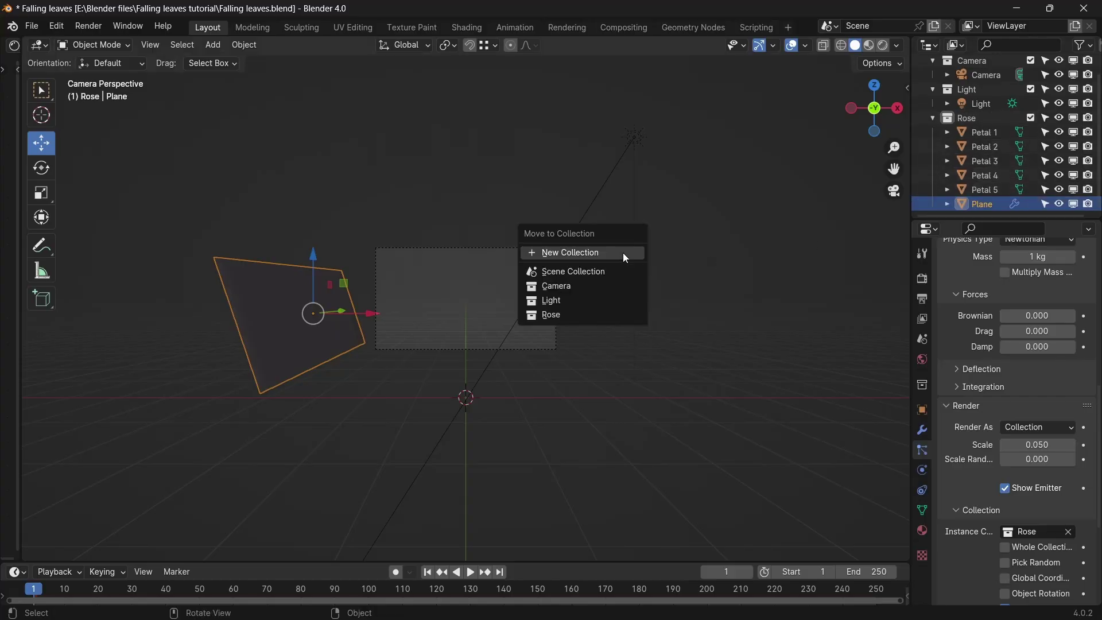
left_click(623, 253)
type("Emi")
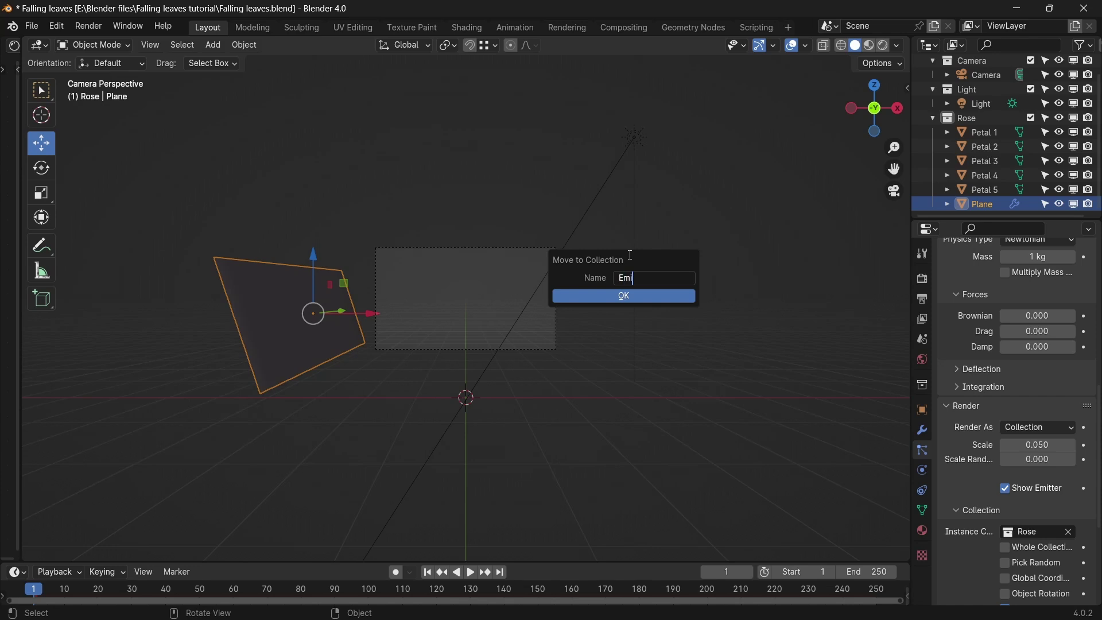
type("tter")
left_click(656, 296)
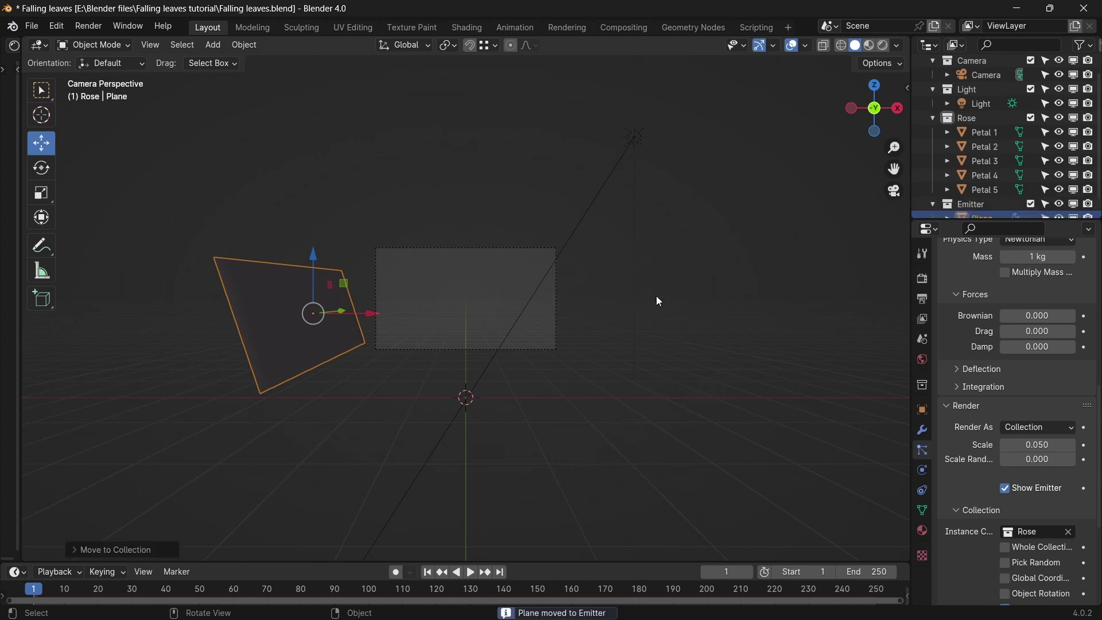
left_click(932, 117)
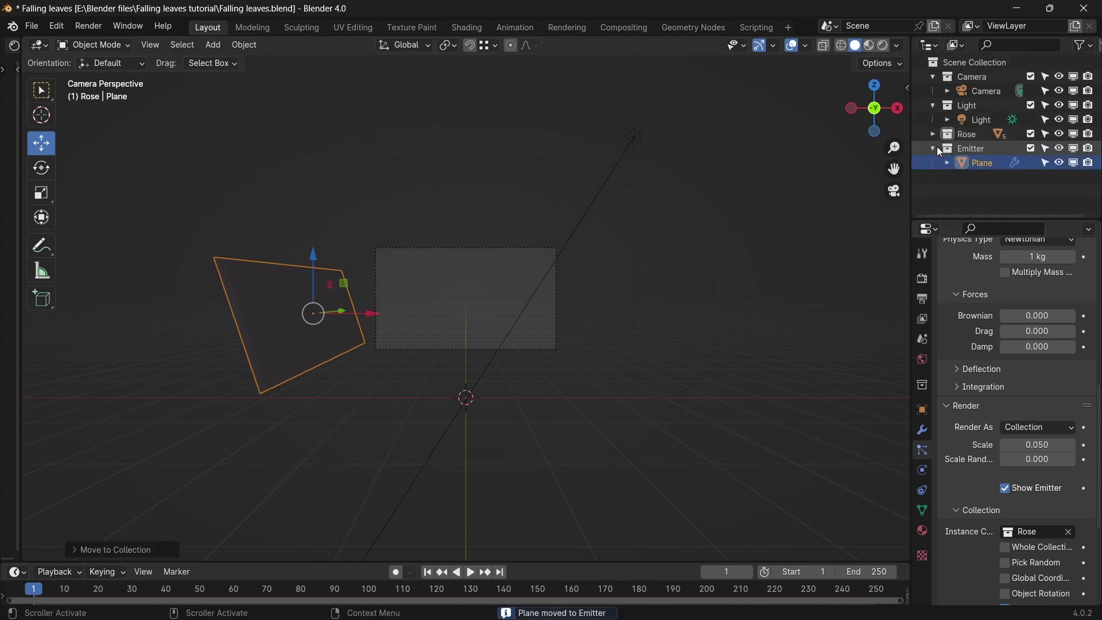
scroll(994, 391, "down", 5)
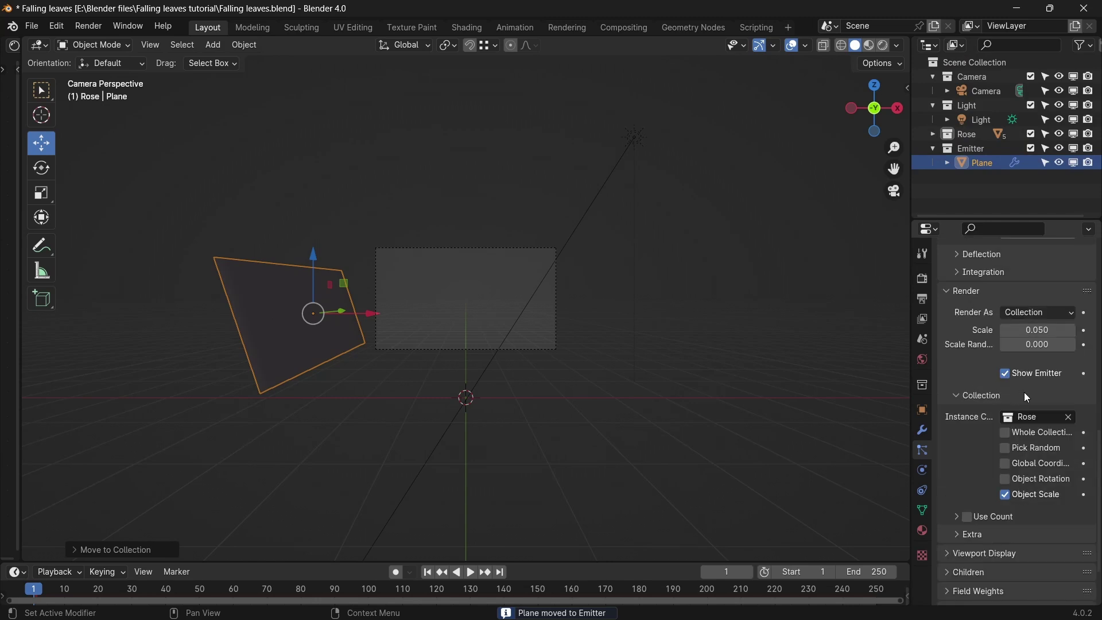
scroll(1042, 540, "down", 3)
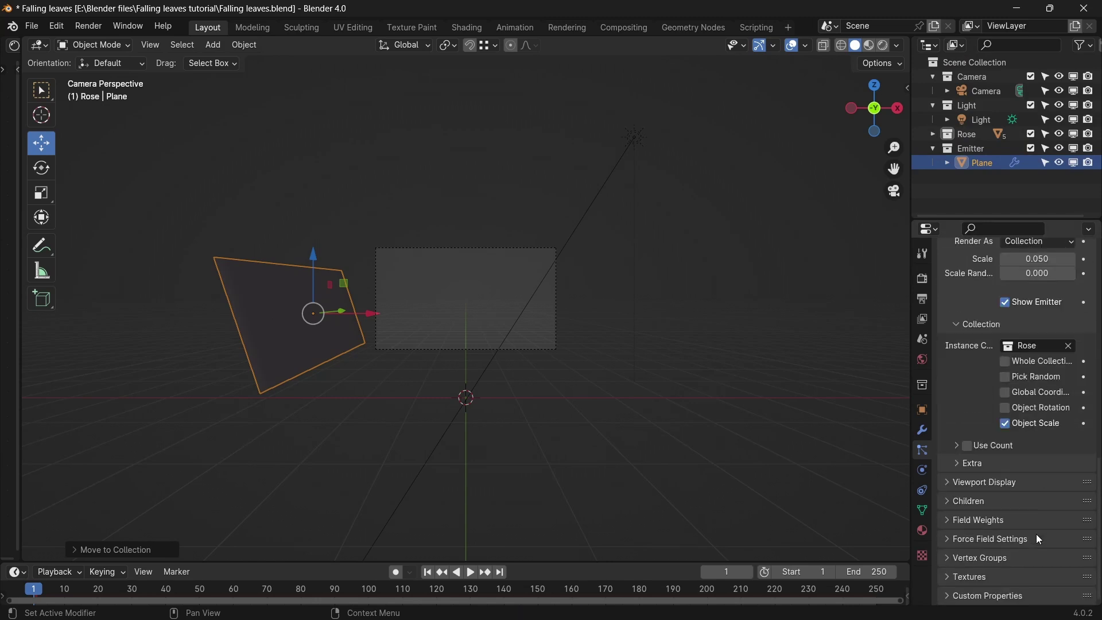
left_click(1003, 483)
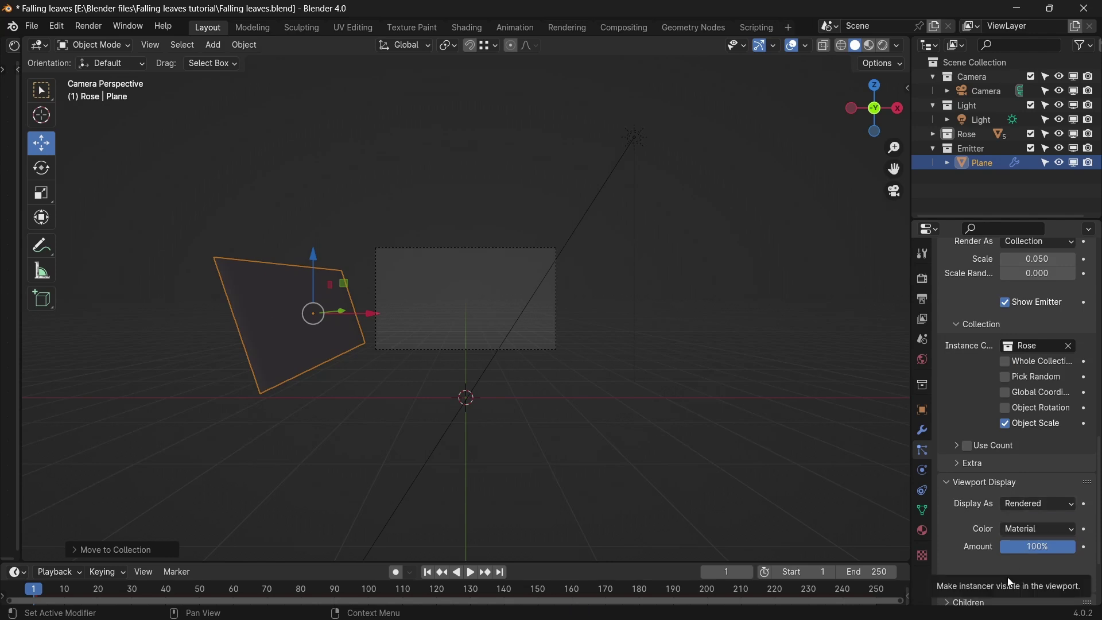
scroll(1028, 379, "down", 4)
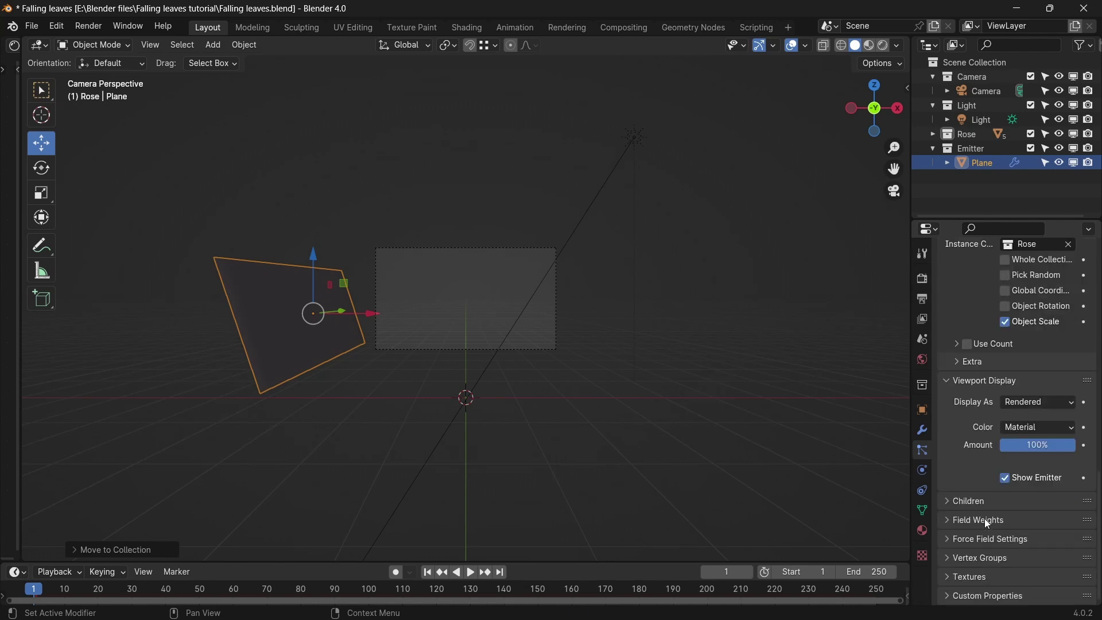
left_click(987, 502)
scroll(1039, 523, "down", 1)
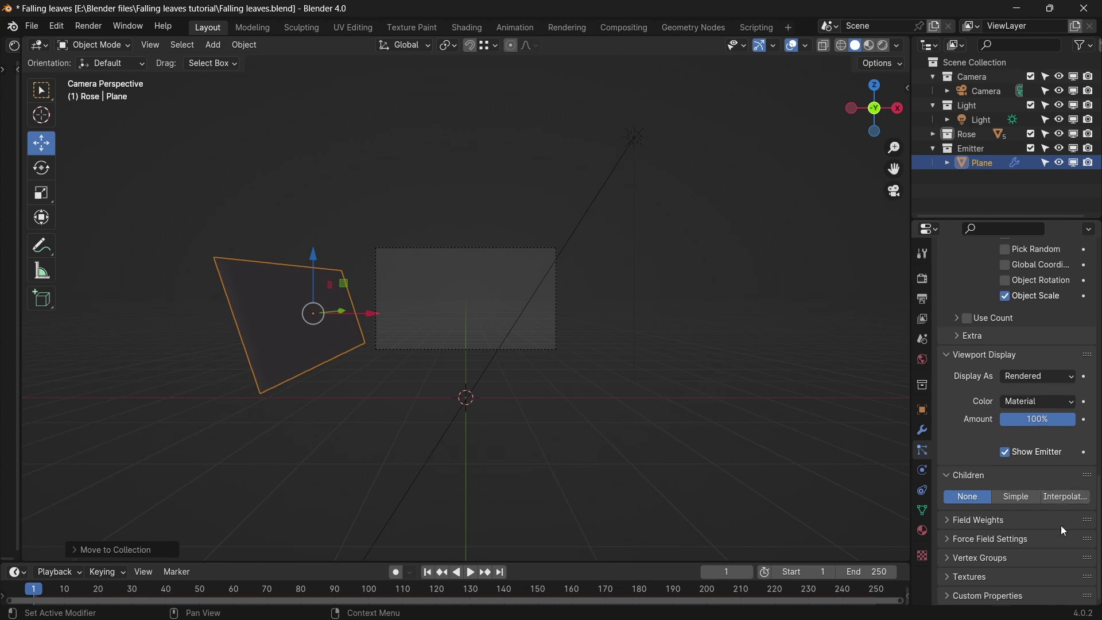
left_click(993, 520)
left_click(993, 520)
left_click(1014, 521)
left_click(1014, 522)
left_click(1008, 537)
scroll(1008, 536, "down", 6)
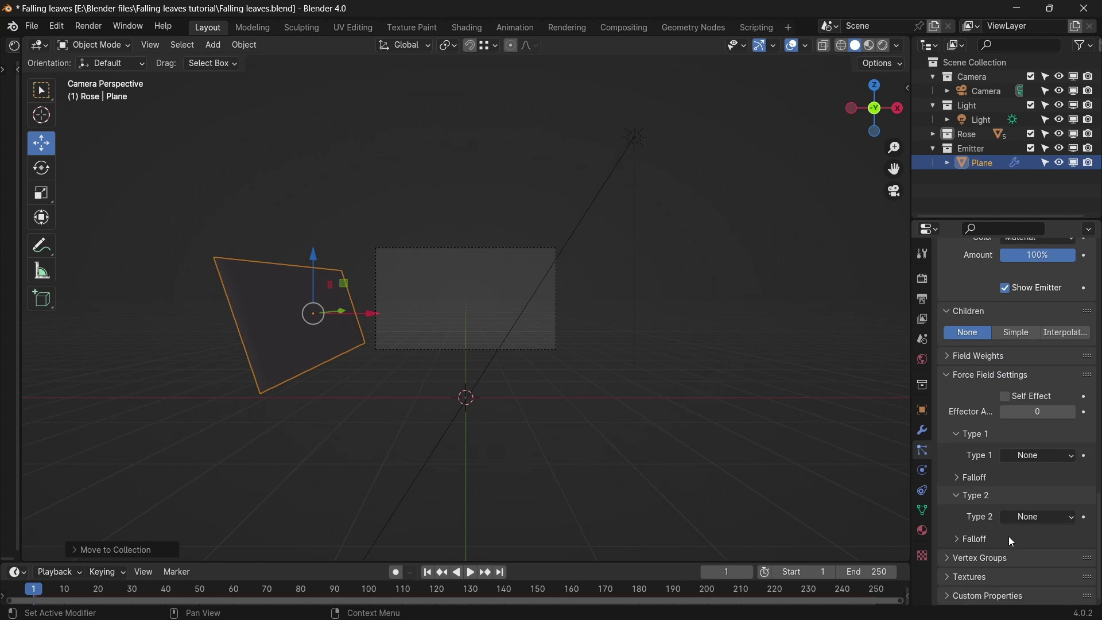
left_click(979, 374)
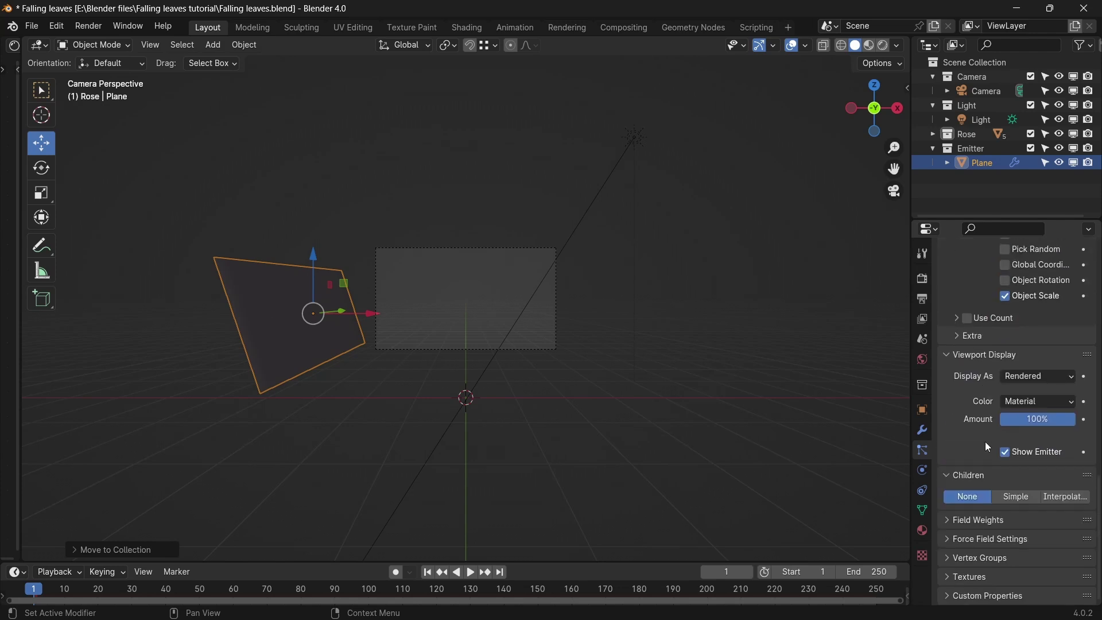
left_click(1009, 523)
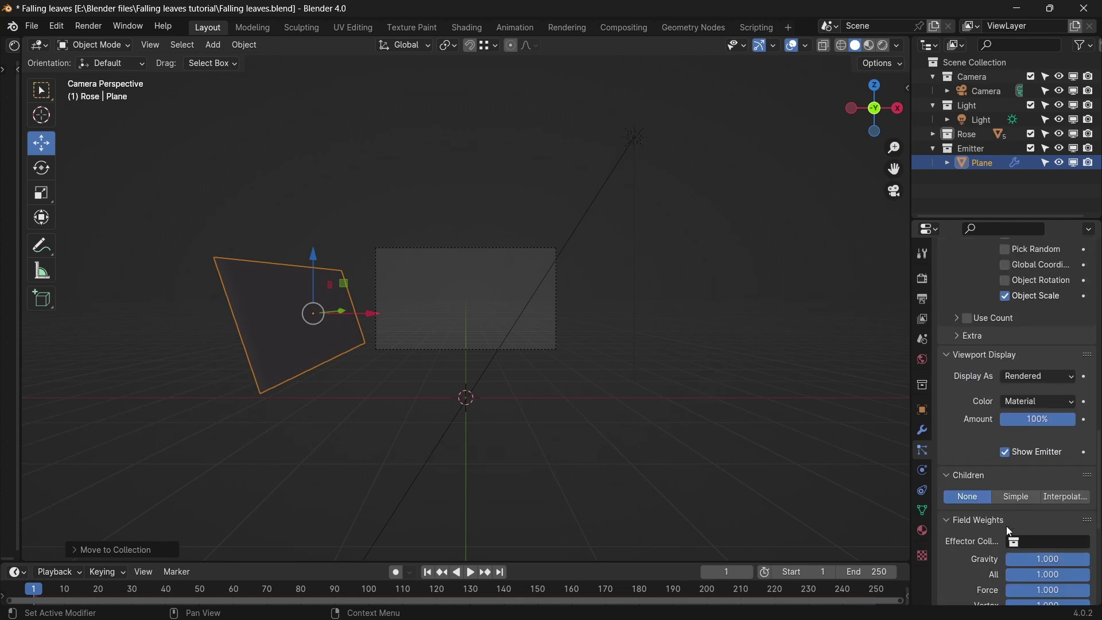
left_click(1007, 523)
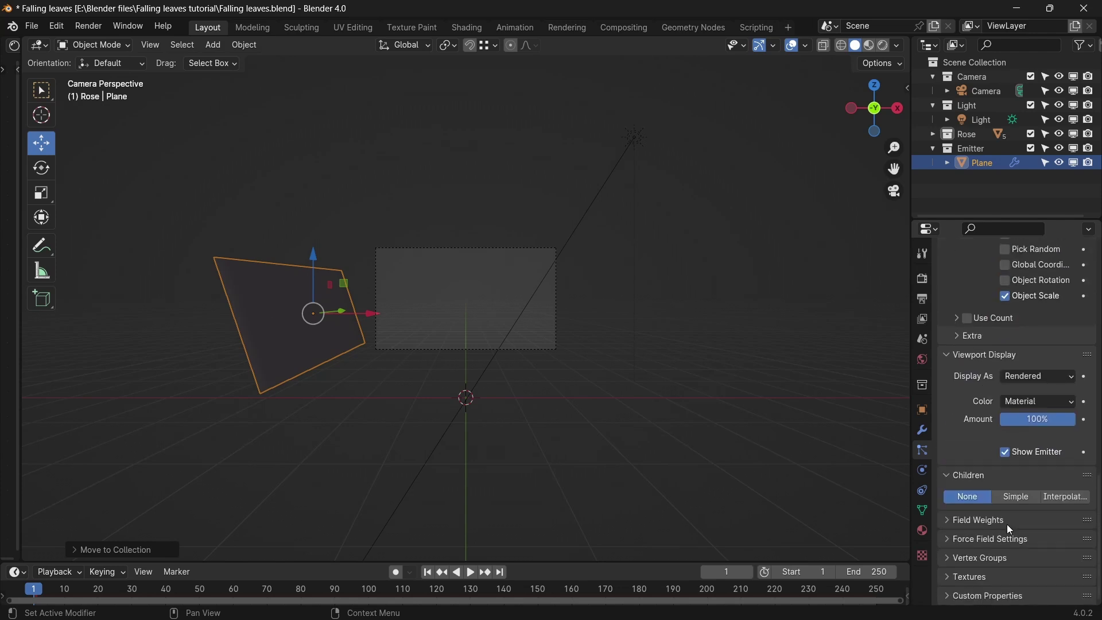
left_click(1004, 556)
scroll(1005, 549, "down", 5)
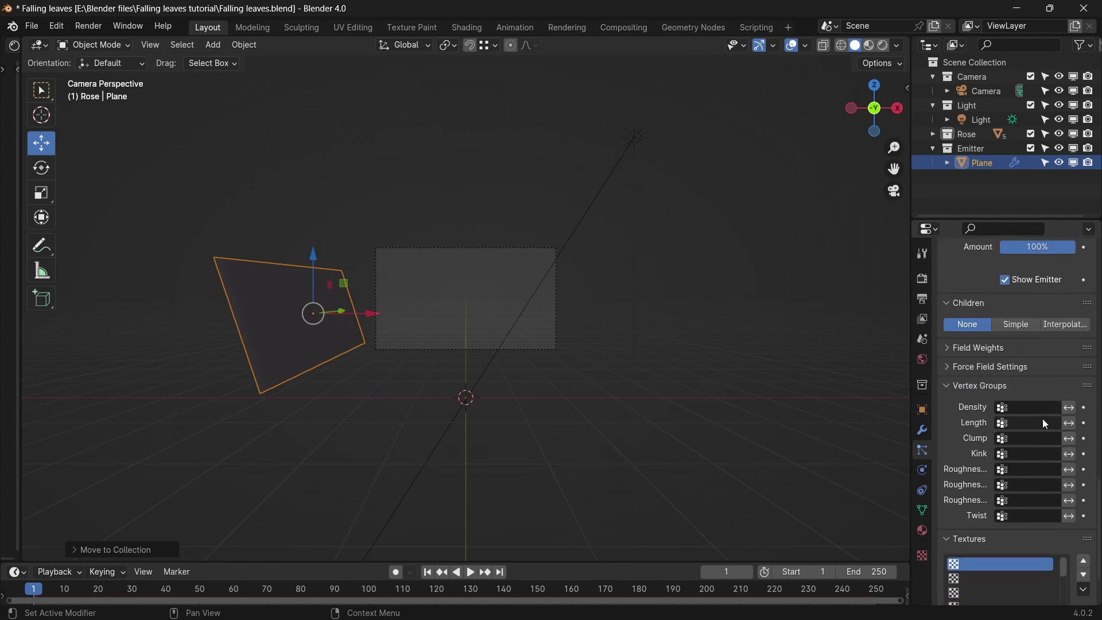
scroll(1039, 426, "down", 2)
left_click(986, 314)
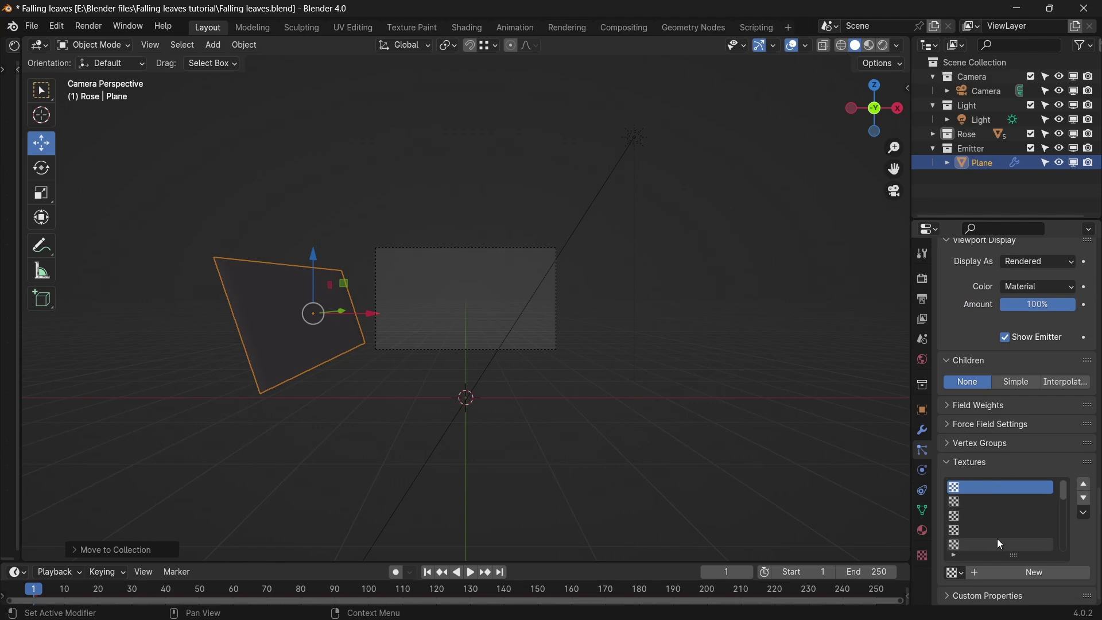
left_click(976, 464)
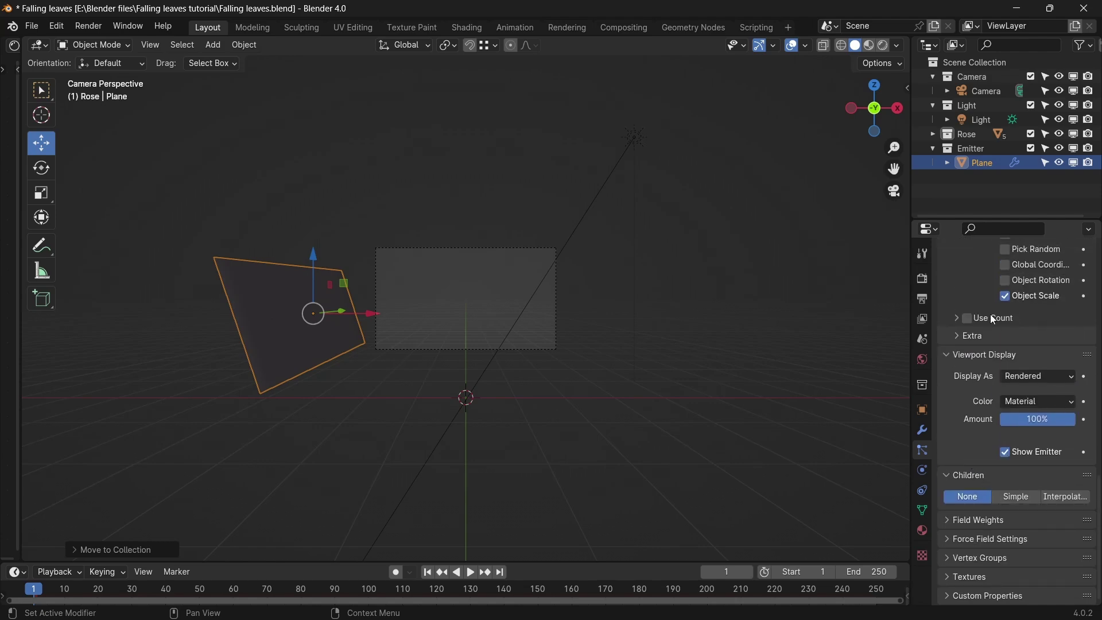
scroll(1004, 325, "up", 15)
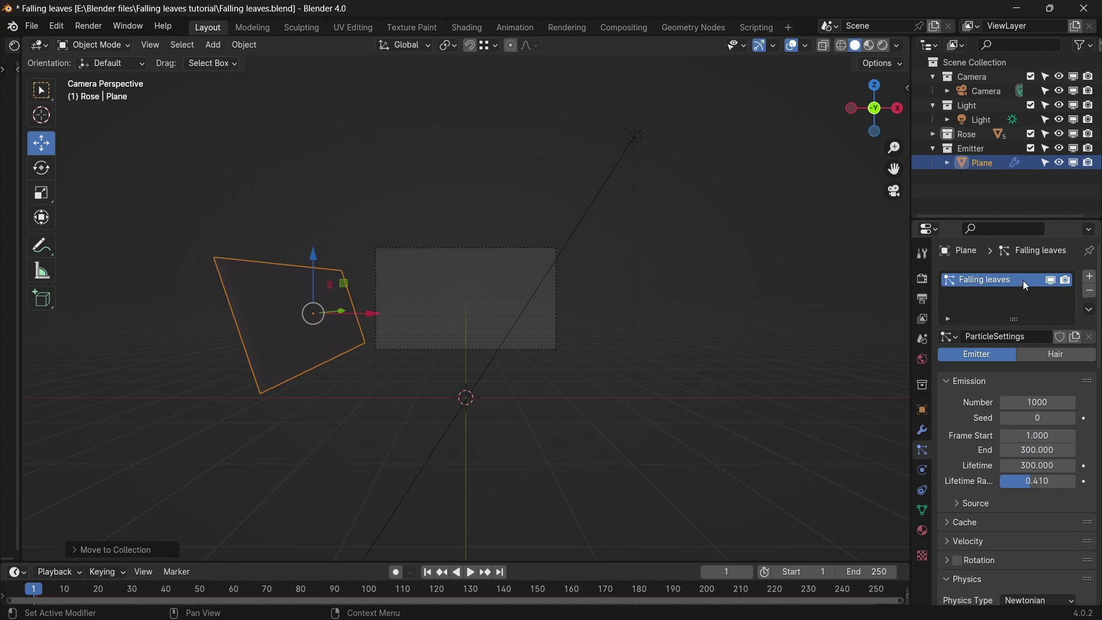
Step: Rename the particle system to 'Falling leaves 1' and recentre the view on the camera frame
double_click(1023, 280)
key("Return")
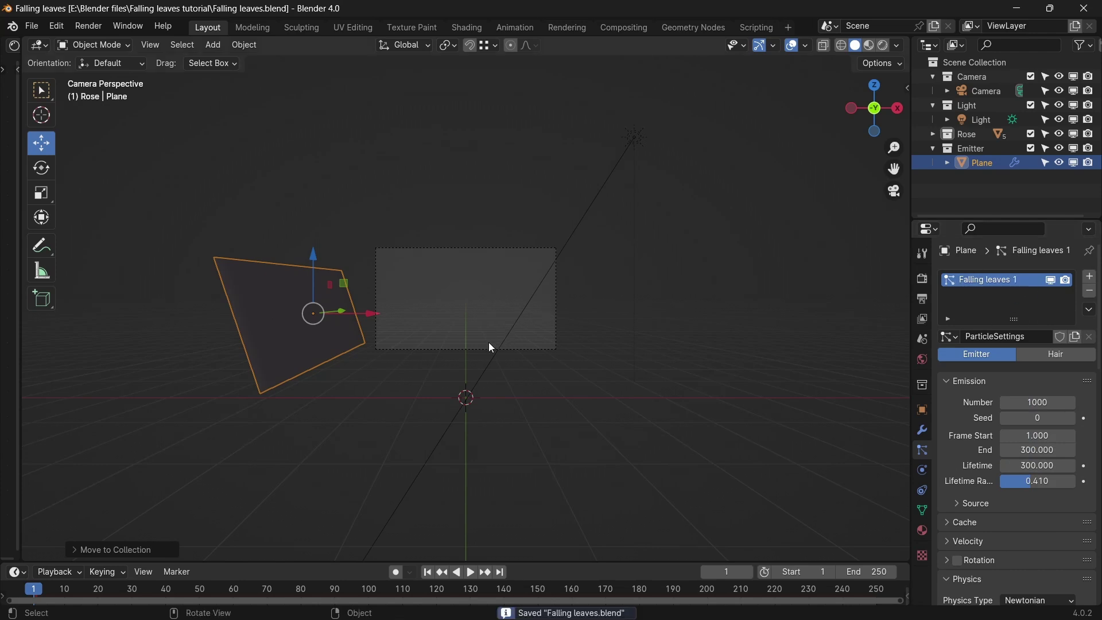
scroll(453, 343, "up", 4)
middle_click_drag(459, 340, 520, 325, "shift")
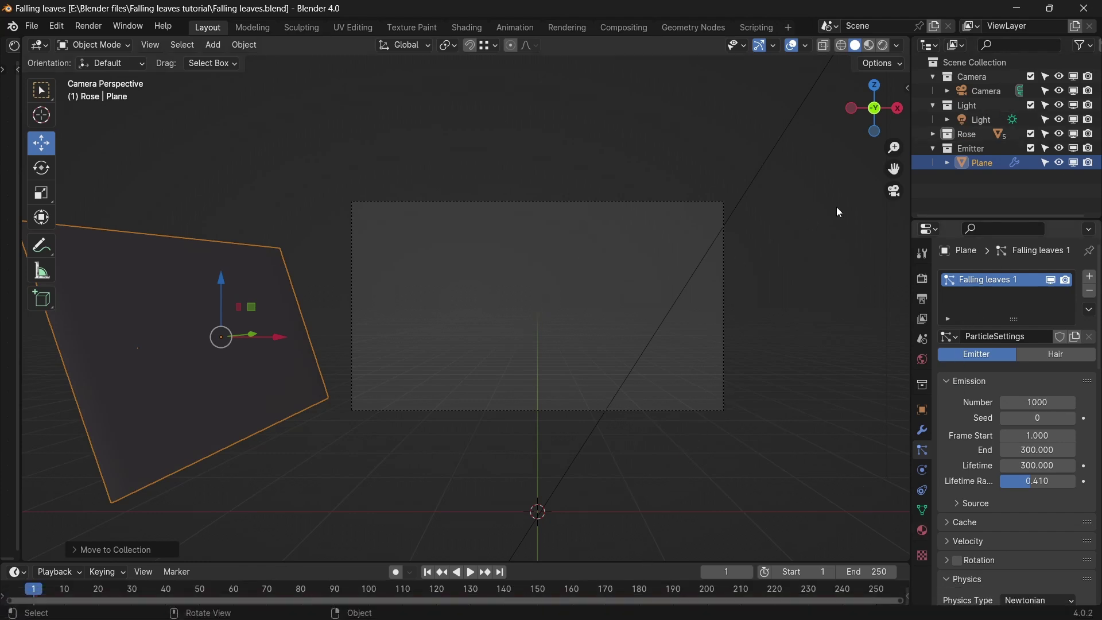
Step: Preview the playback, set the Field Weights Gravity to 0, and save via File > Save
left_click(472, 572)
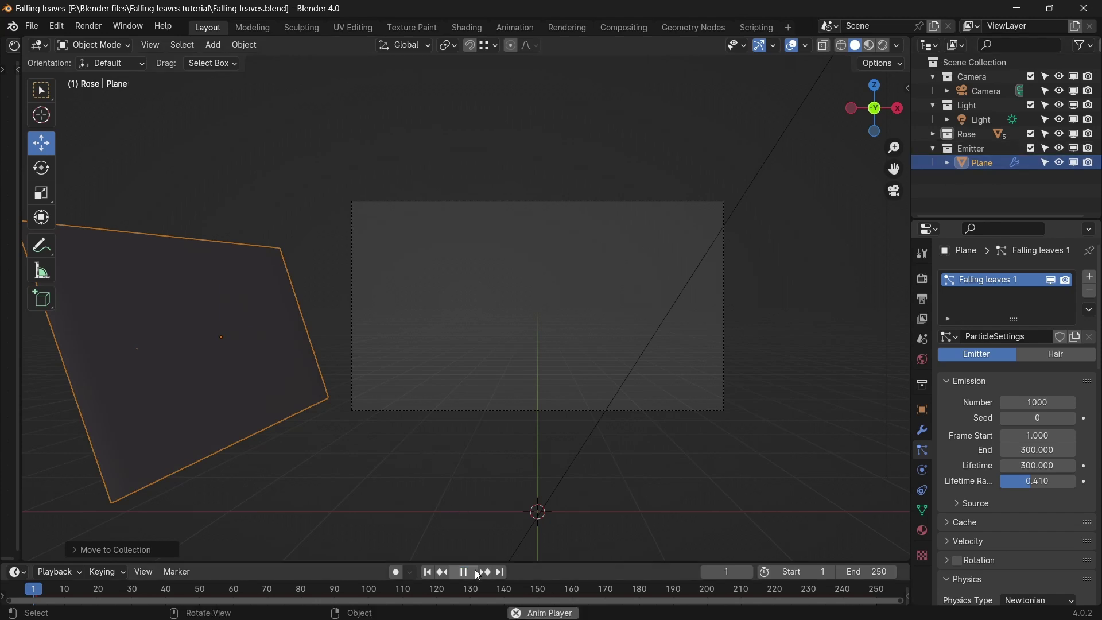
left_click(478, 573)
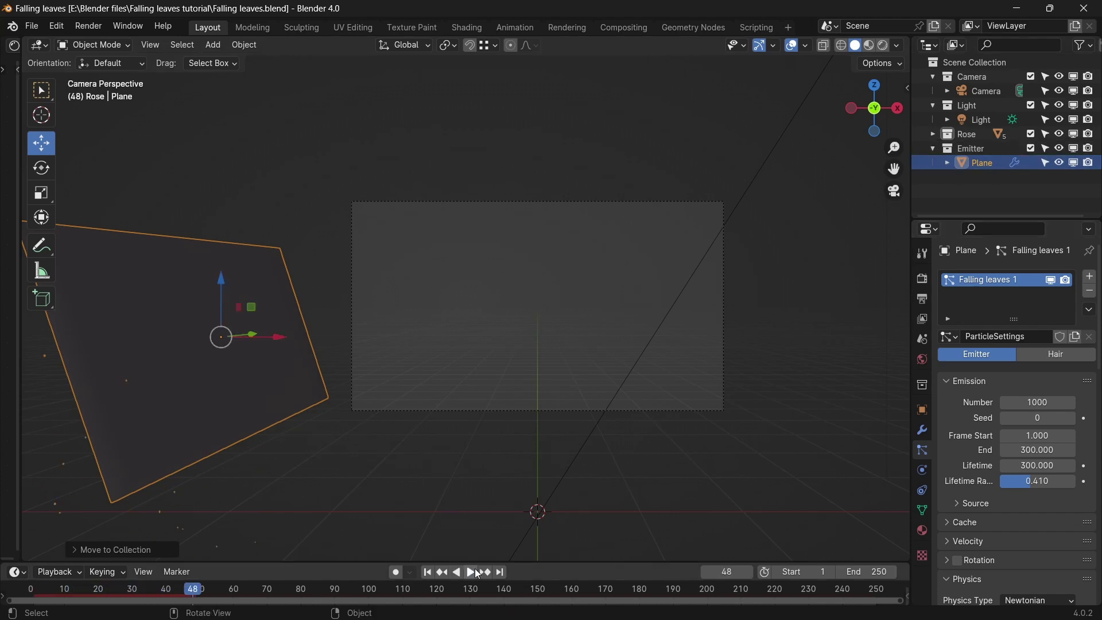
scroll(1018, 521, "down", 20)
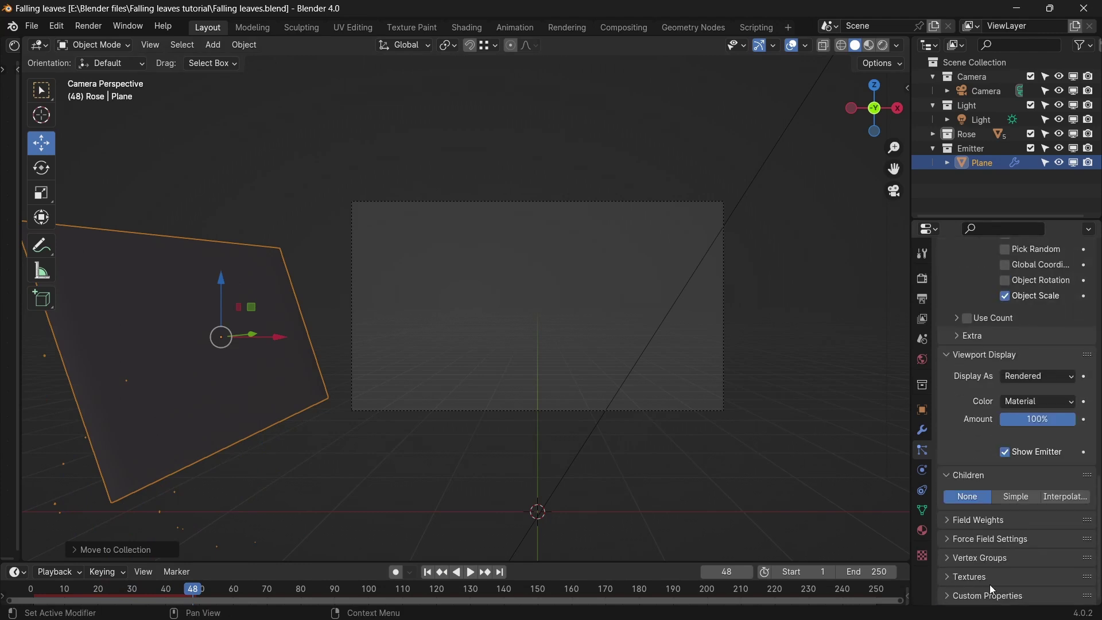
left_click(998, 522)
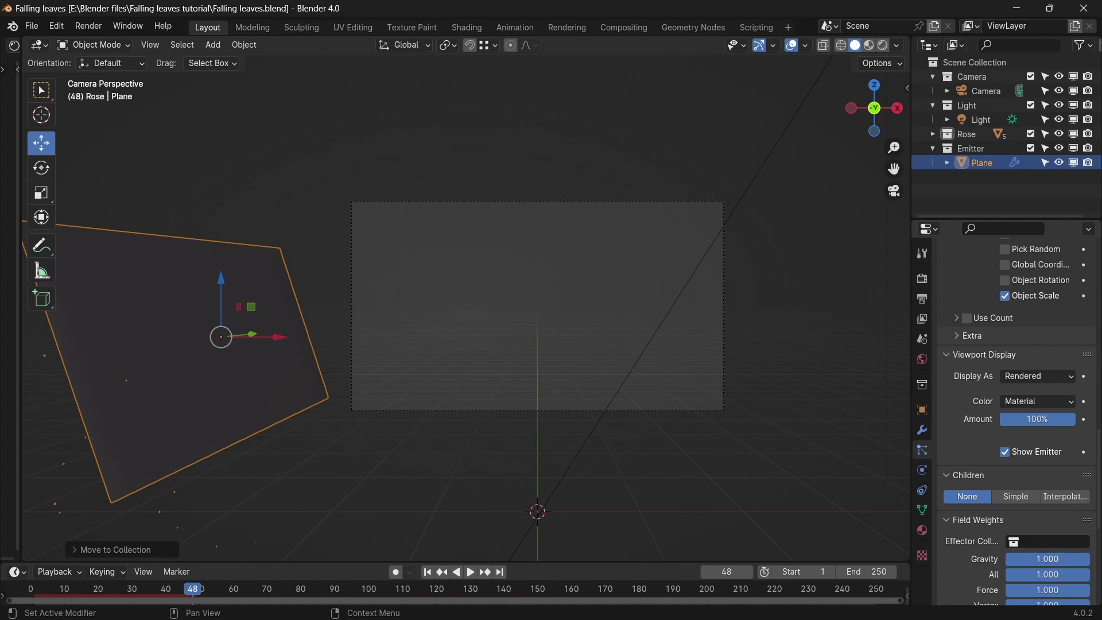
left_click_drag(1048, 559, 1031, 560)
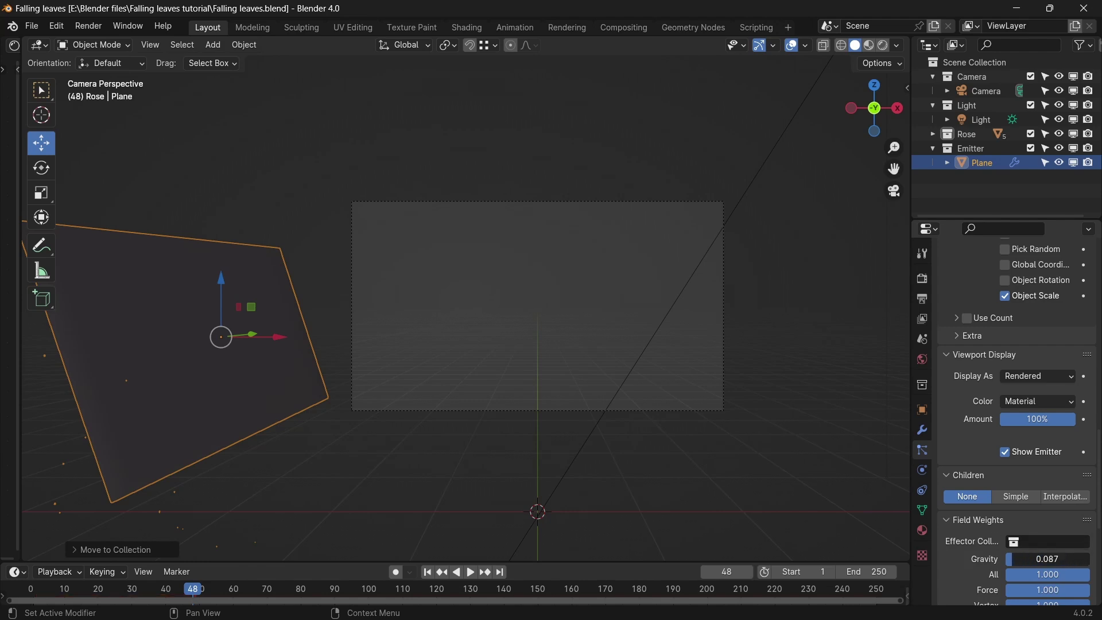
left_click(32, 26)
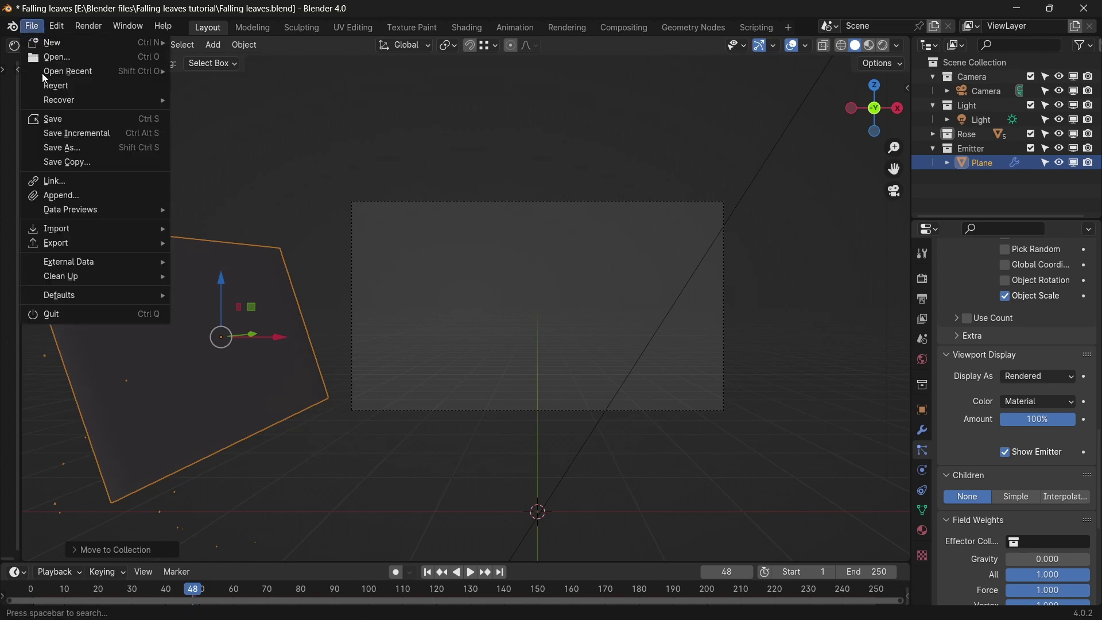
left_click(63, 118)
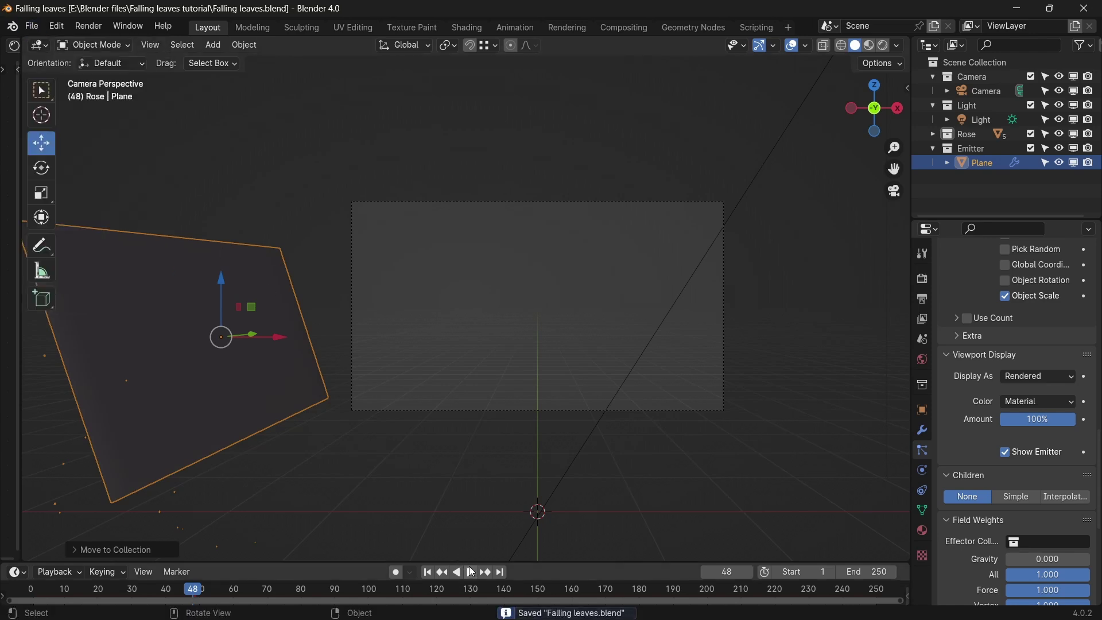
Step: Rotate the emitter plane to face the camera and play back the falling particles
left_click(472, 572)
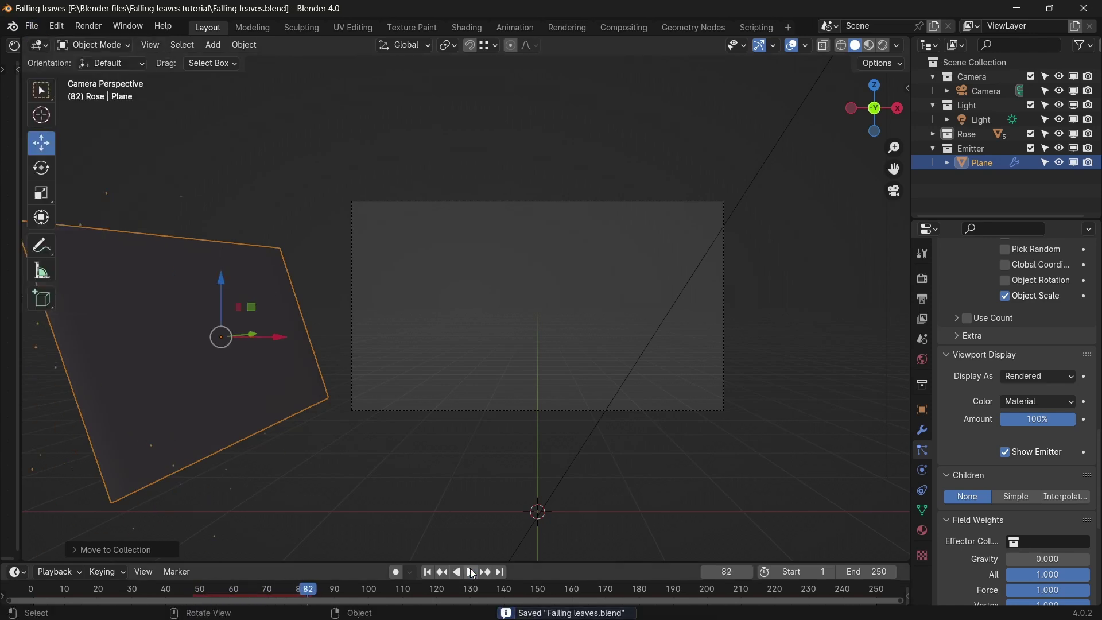
left_click(44, 172)
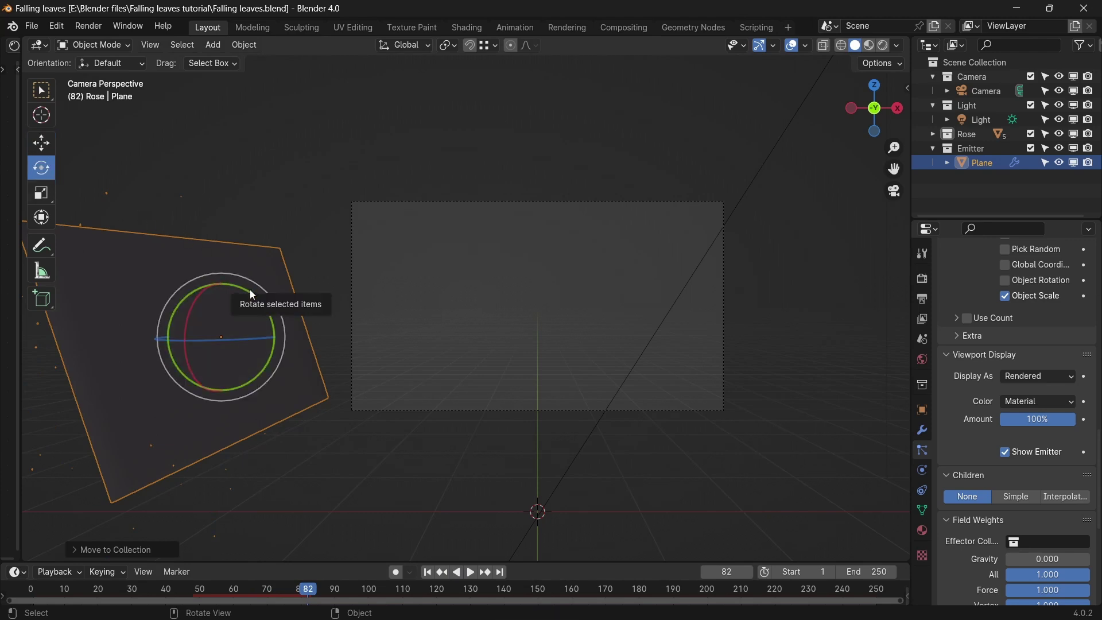
left_click_drag(251, 295, 46, 511)
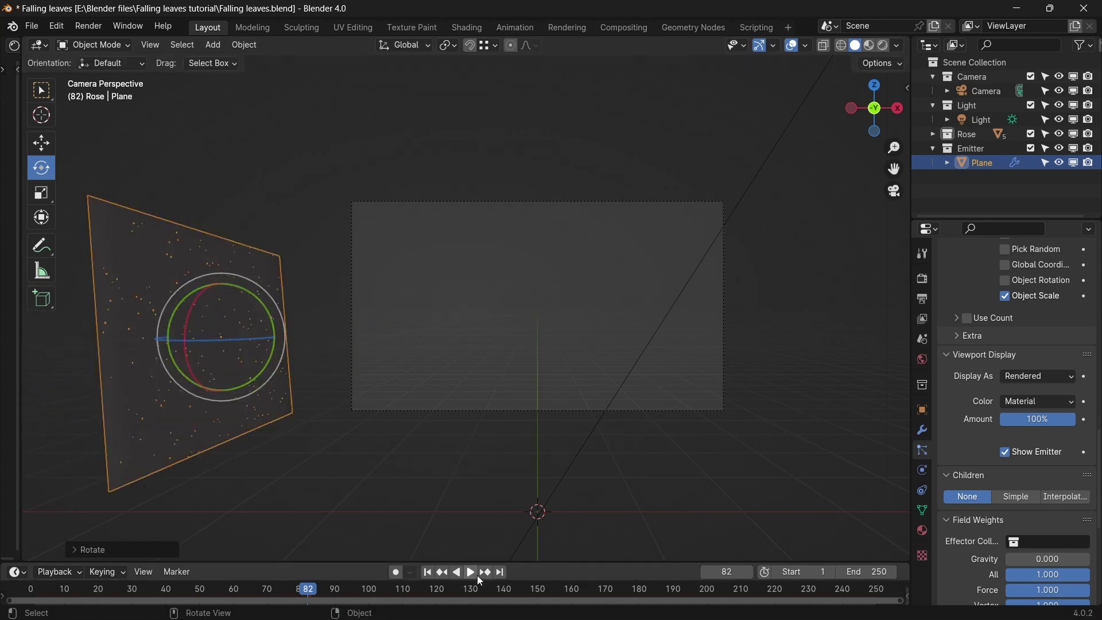
left_click(476, 574)
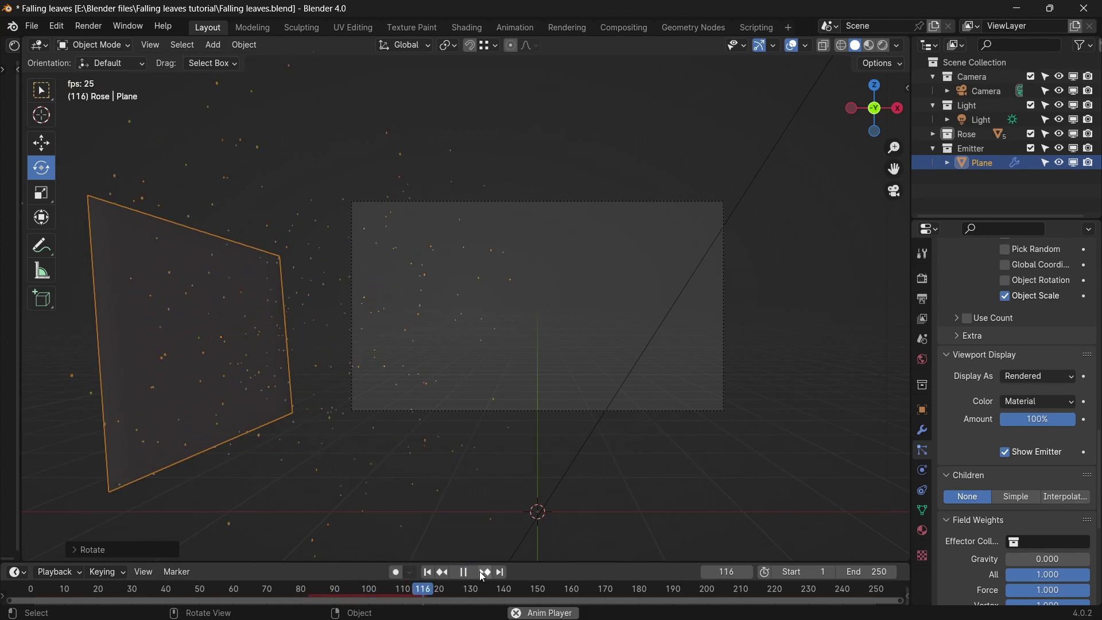
Step: Stop playback and set the petal particles' render Scale to 0.760 with 0.806 Scale Randomness
left_click(482, 572)
scroll(513, 442, "up", 2)
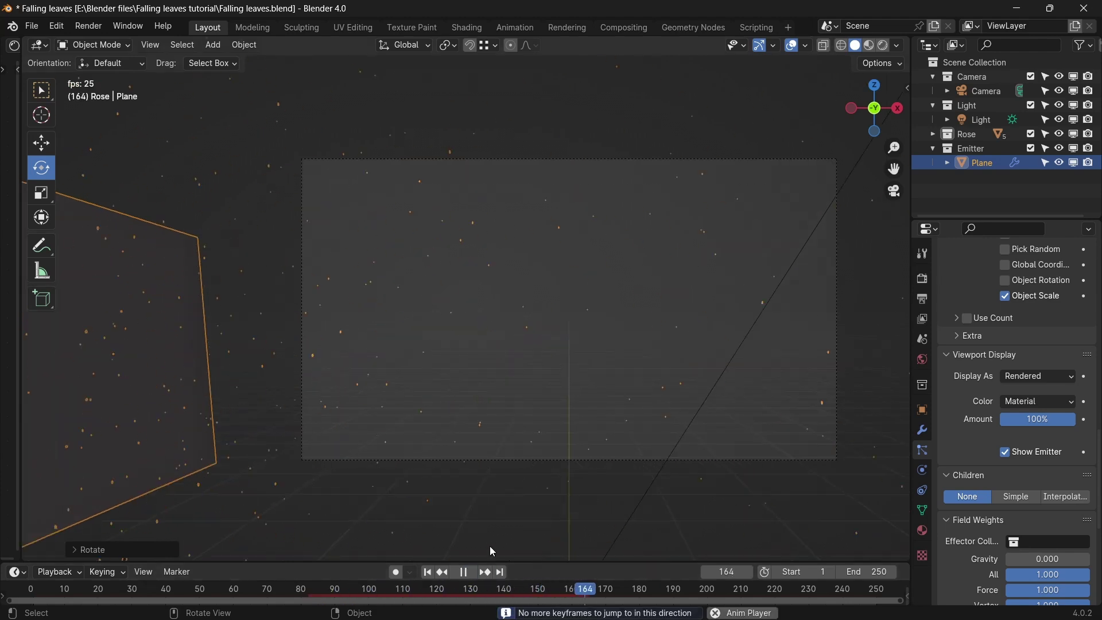
key("space")
key("KP_0")
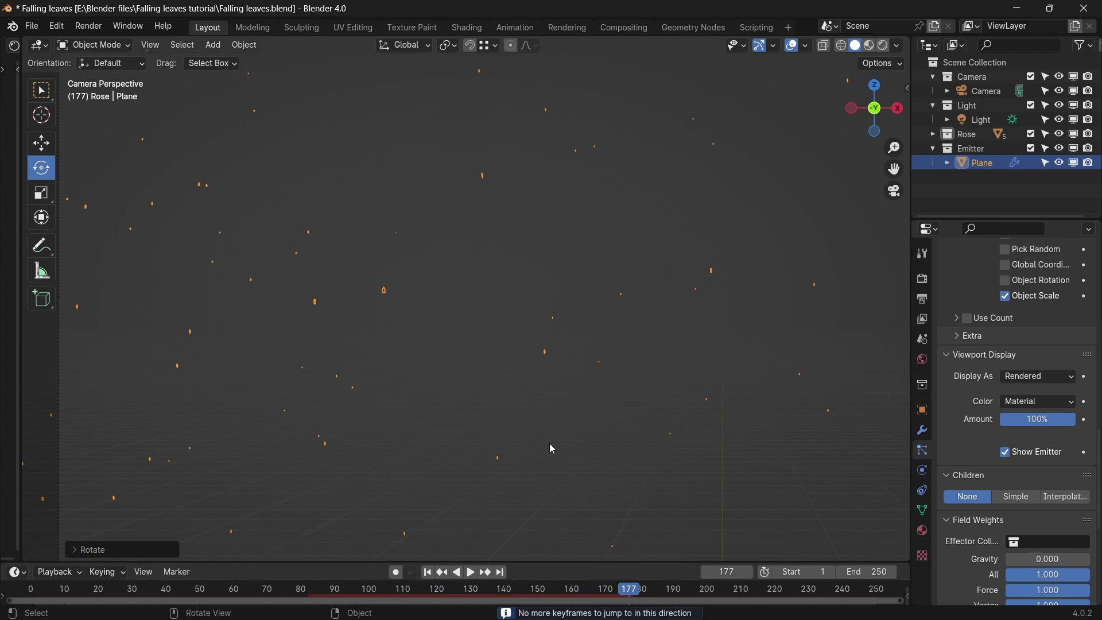
scroll(1047, 478, "up", 5)
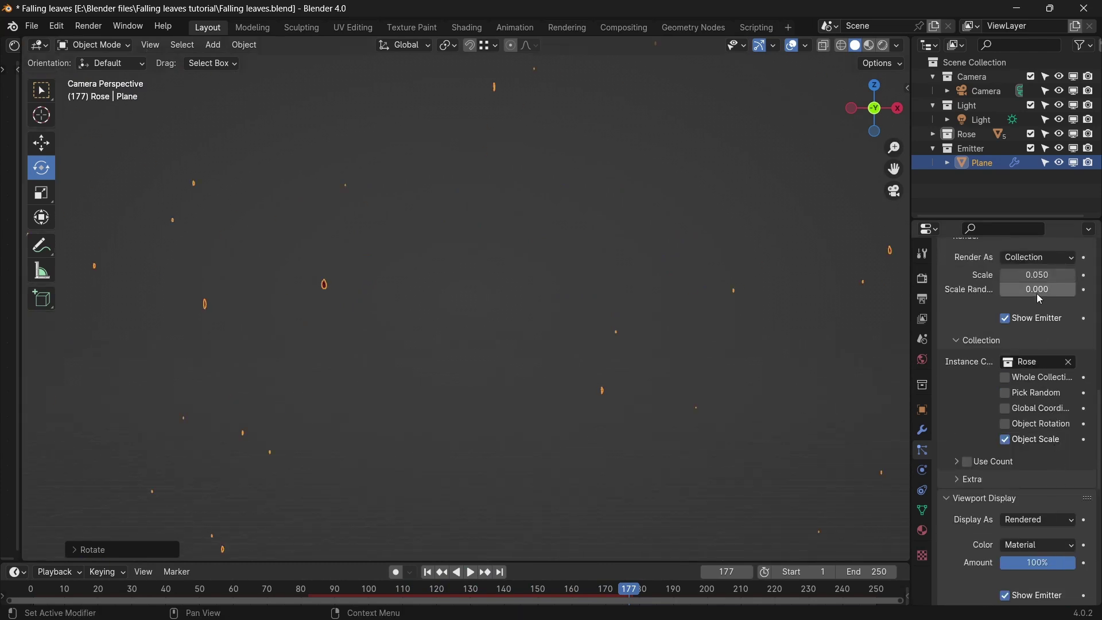
left_click_drag(1037, 292, 1062, 275)
scroll(474, 341, "down", 5)
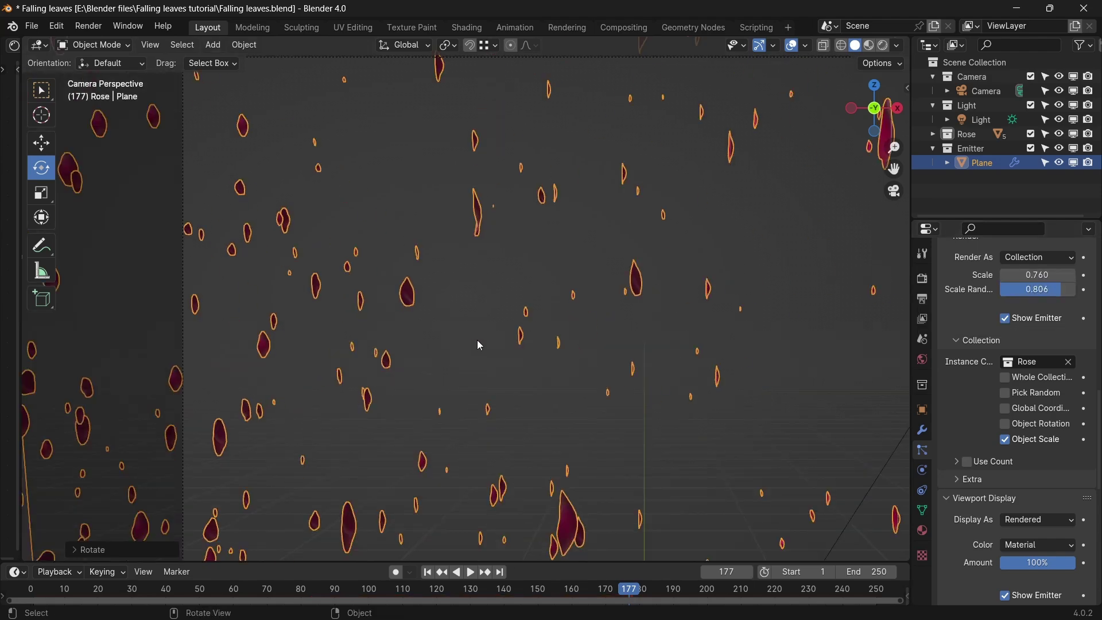
Step: Replay the petal animation from frame 1 and pause it
left_click(427, 572)
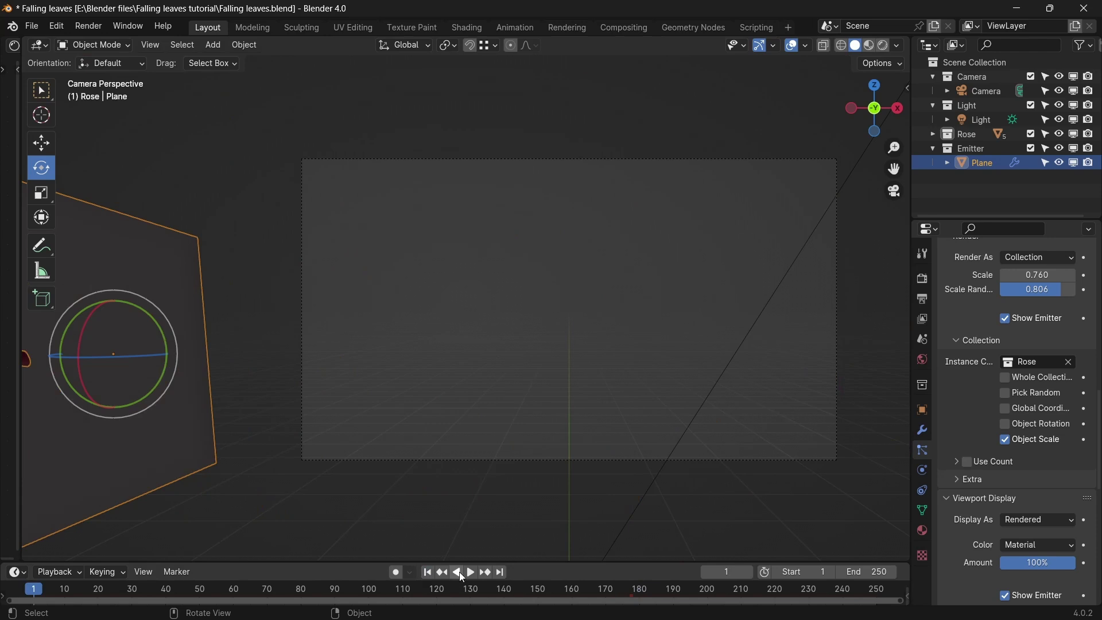
left_click(471, 572)
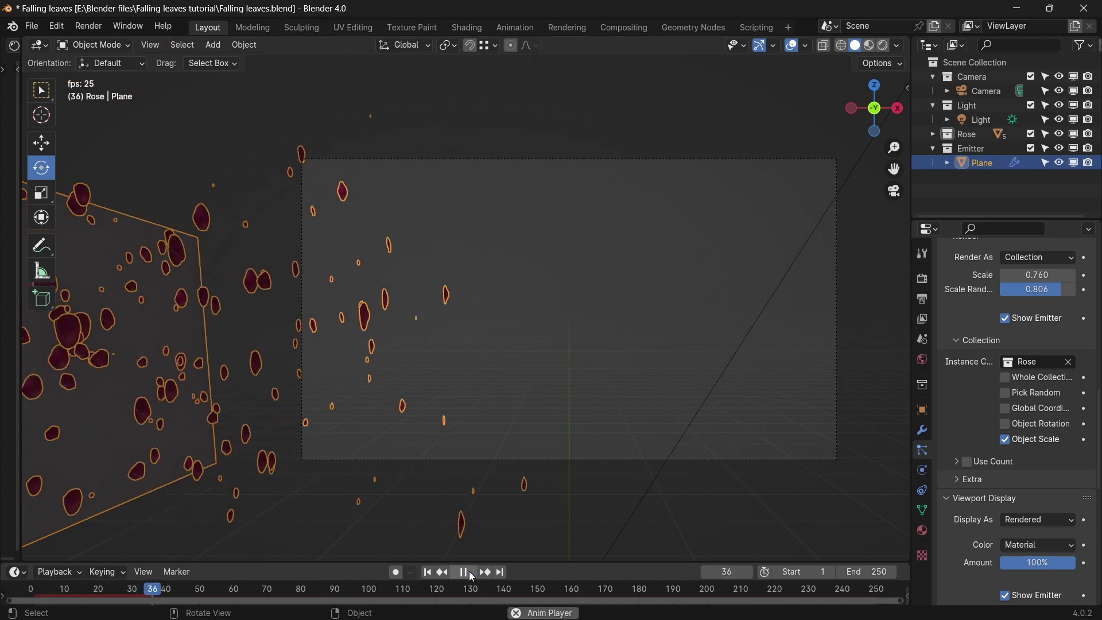
left_click(471, 574)
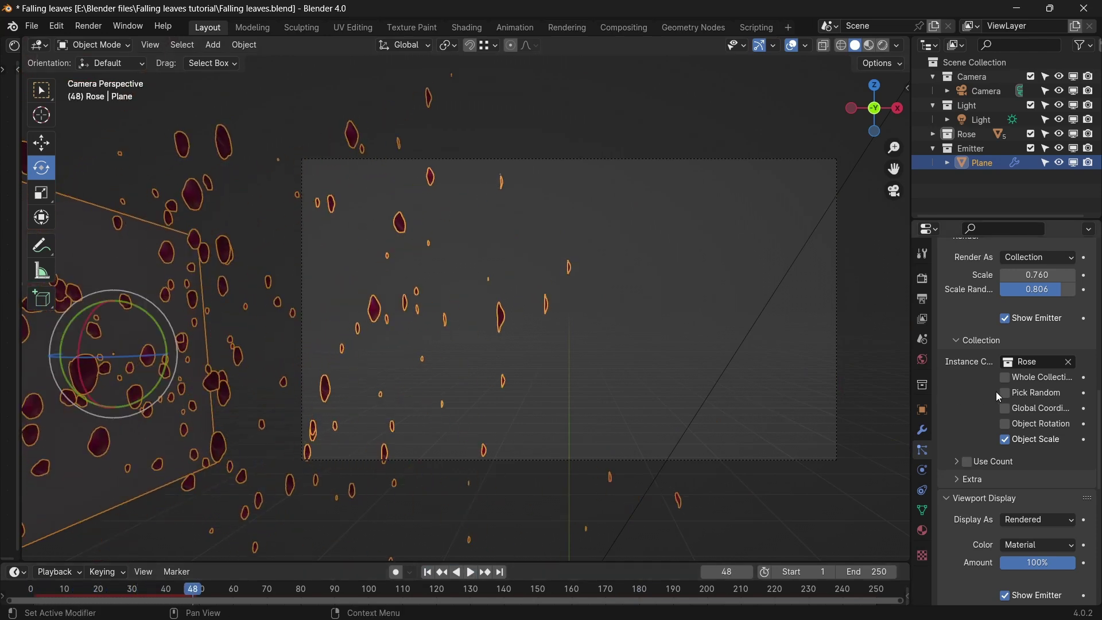
scroll(999, 390, "up", 10)
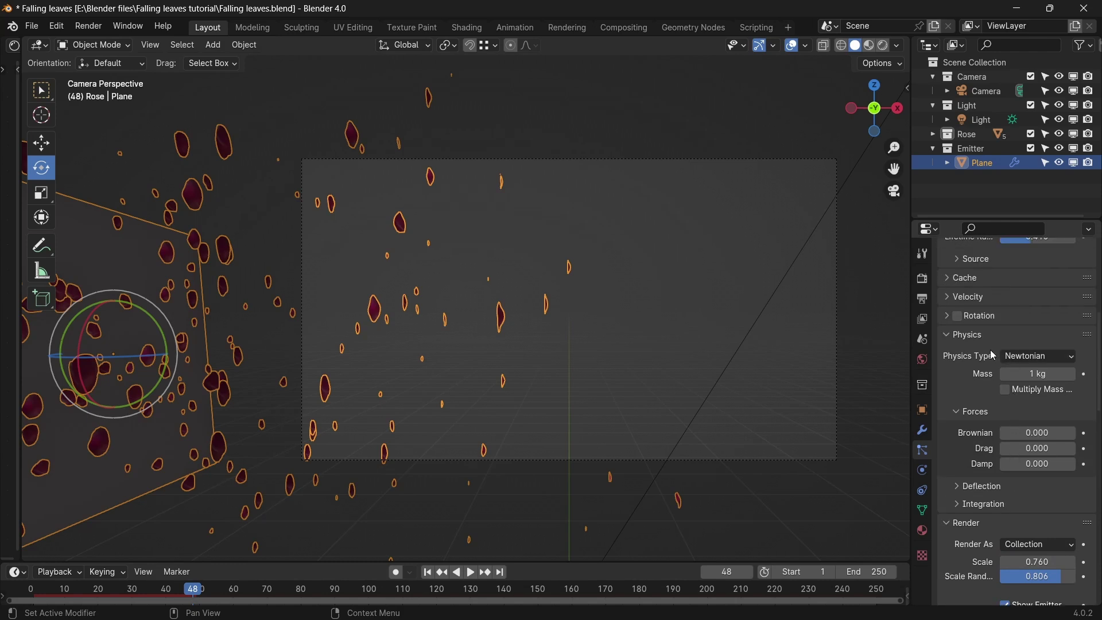
Step: Enable particle Rotation with Randomize 1.000, Phase 1.000 and Random Phase 2.000, then replay from frame 1
left_click(957, 317)
left_click(951, 317)
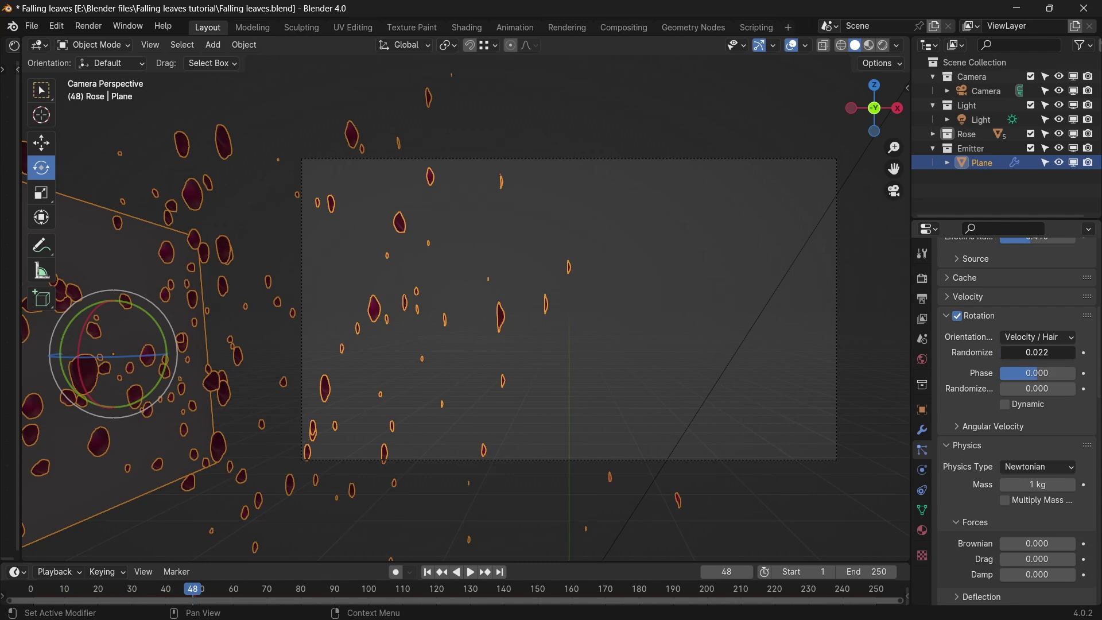
left_click_drag(1011, 353, 1075, 353)
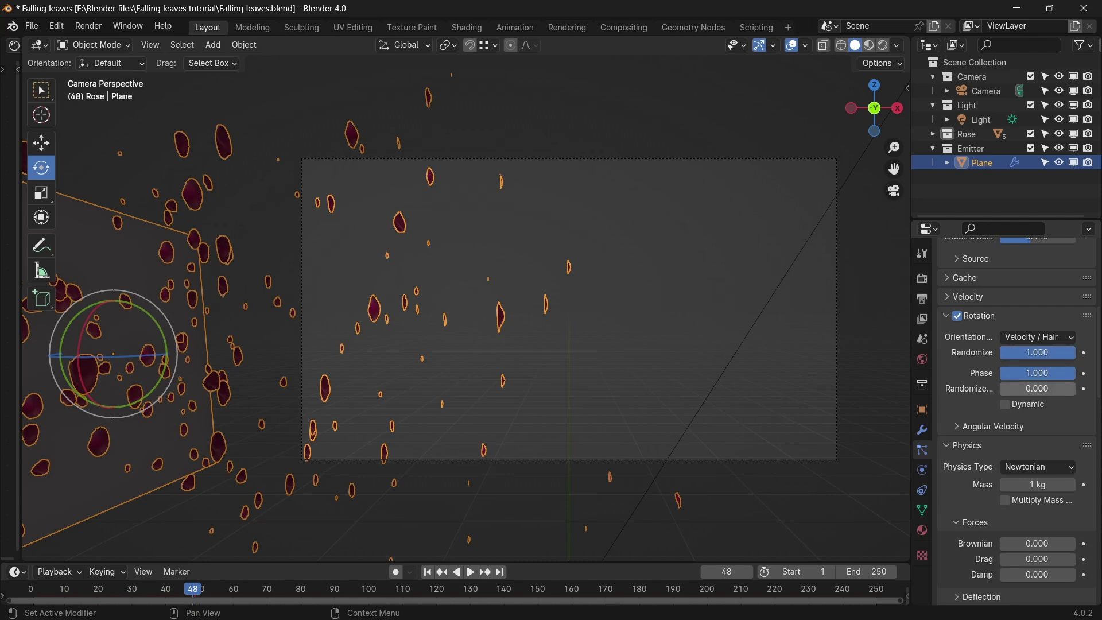
left_click(428, 573)
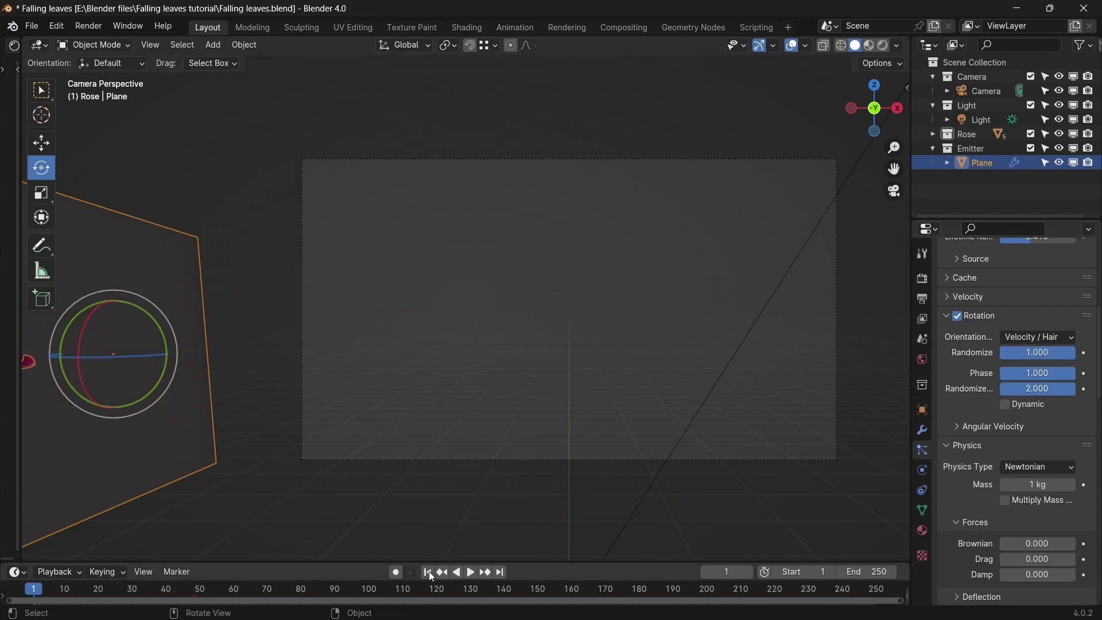
left_click(473, 573)
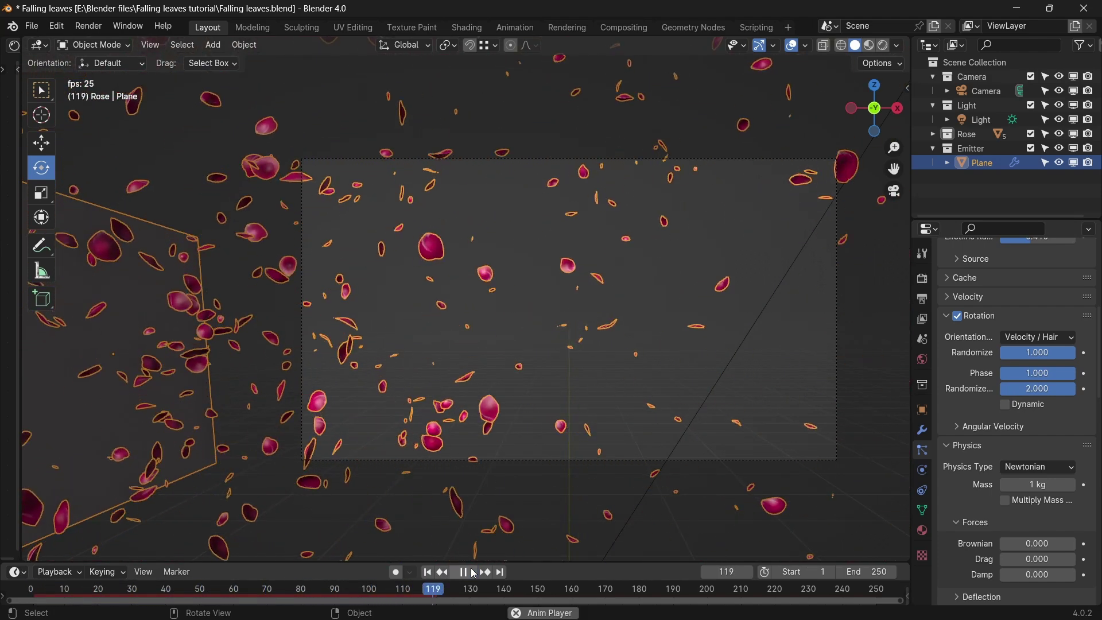
Step: Hide the viewport overlays, pause the tumbling-petal preview at frame 39, and zoom out
left_click(793, 46)
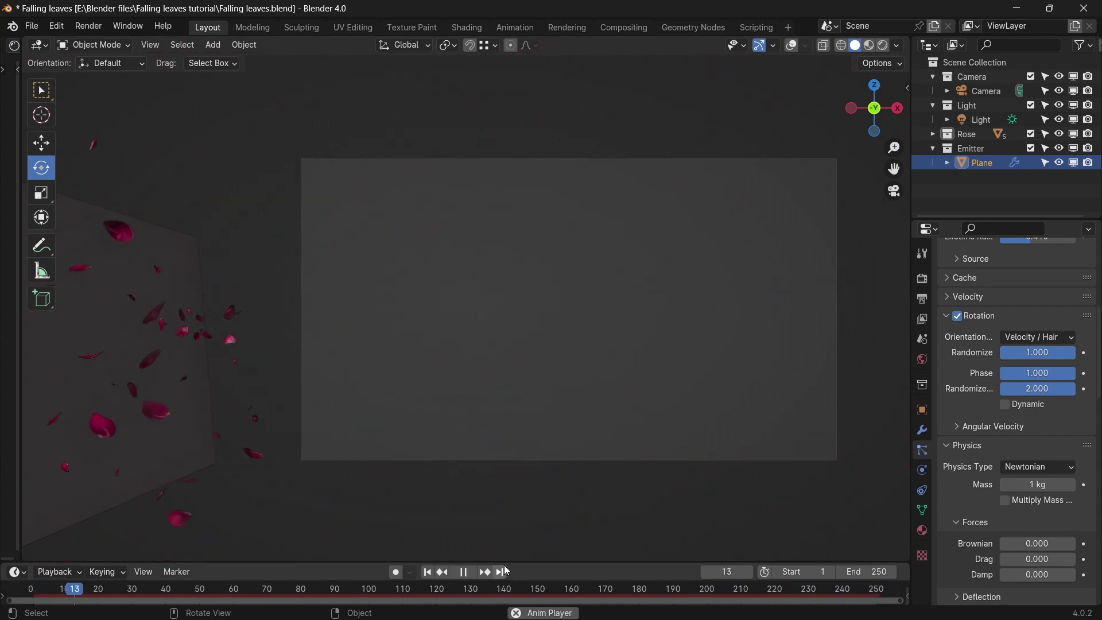
left_click(469, 576)
scroll(464, 442, "down", 5)
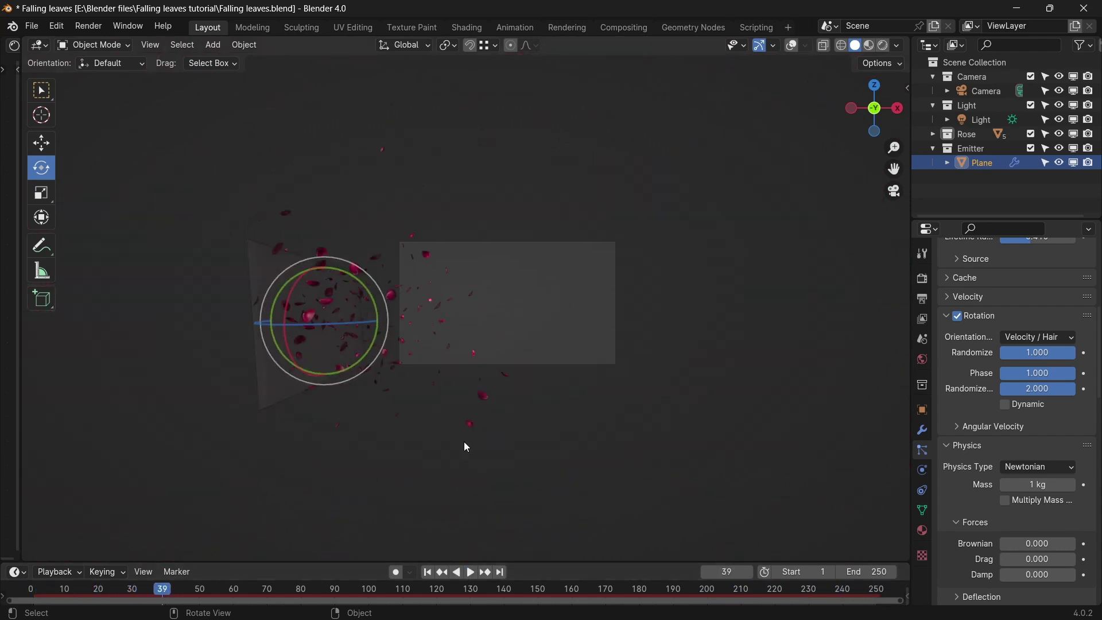
key("shift+a")
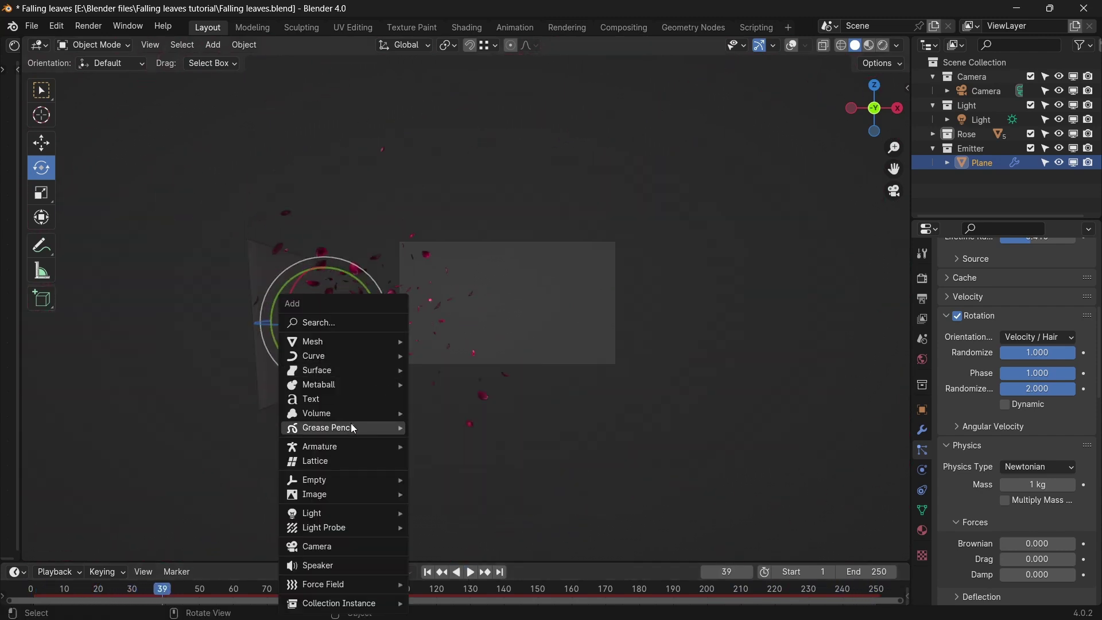
Step: Collapse the Emitter collection, add a new collection named Effector Collection, and save the file
mouse_move(377, 469)
left_click(934, 150)
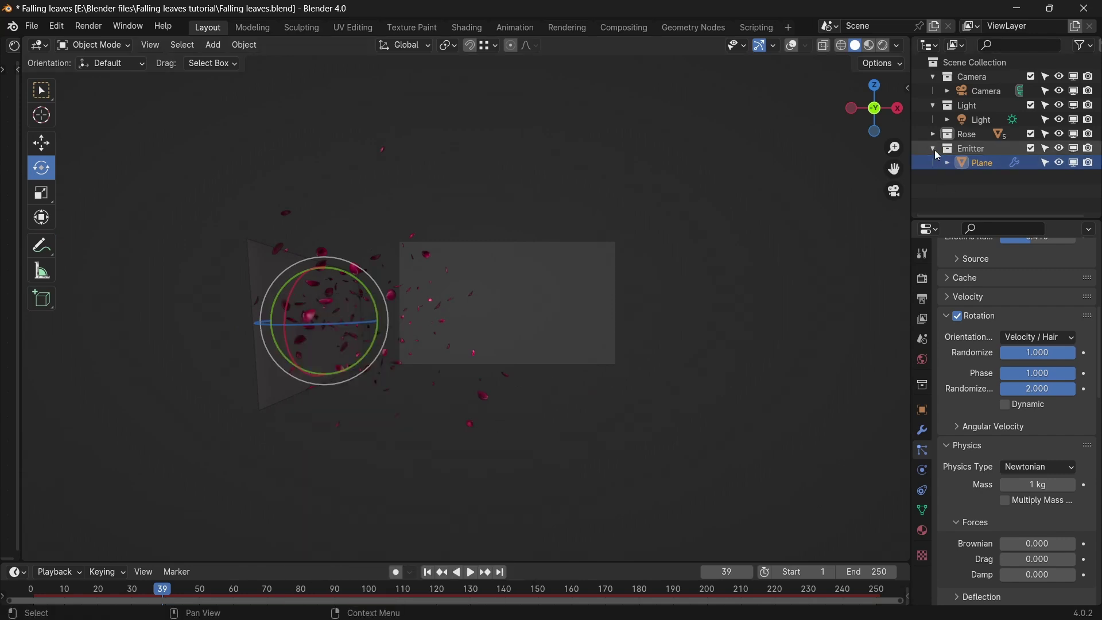
right_click(953, 164)
left_click(954, 167)
double_click(957, 163)
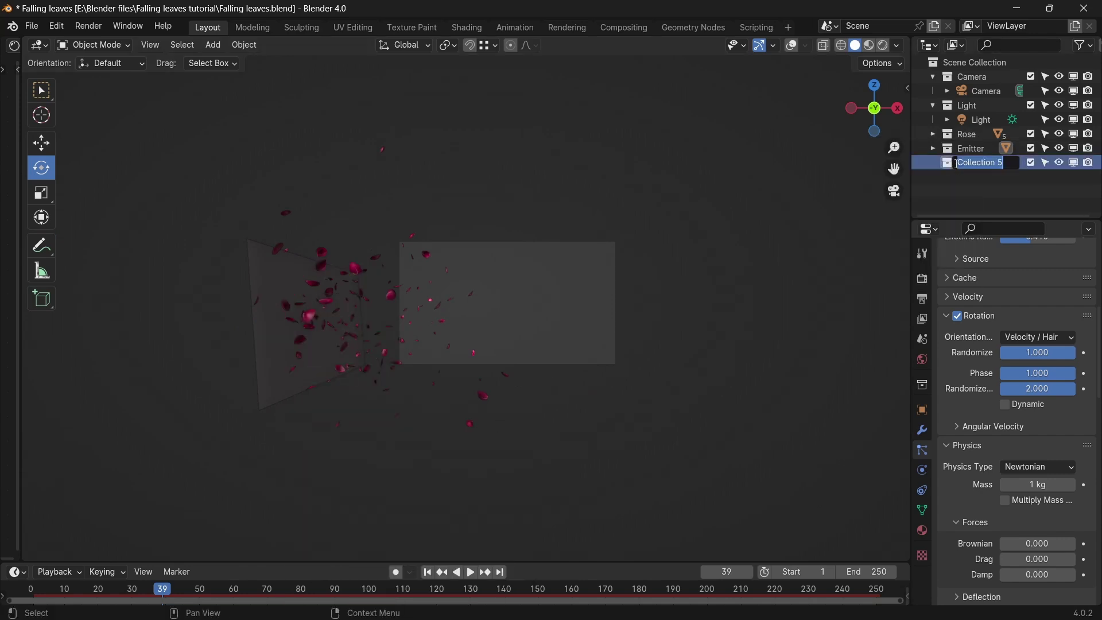
type("Effector")
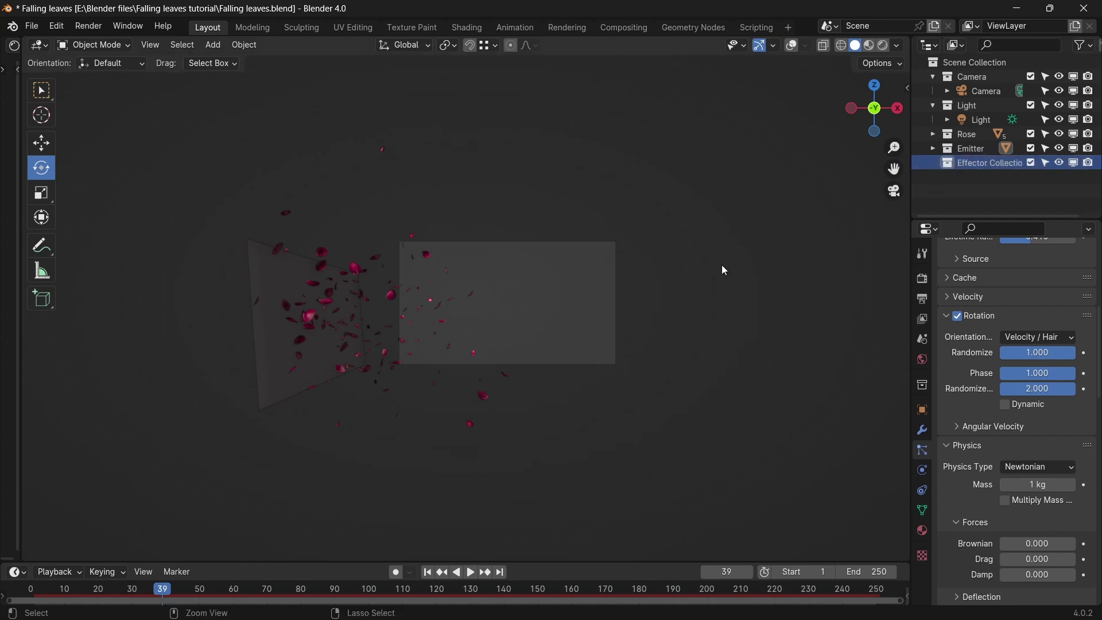
key("ctrl+s")
Step: Add a Wind force field and move it to the left of the emitter
key("shift+a")
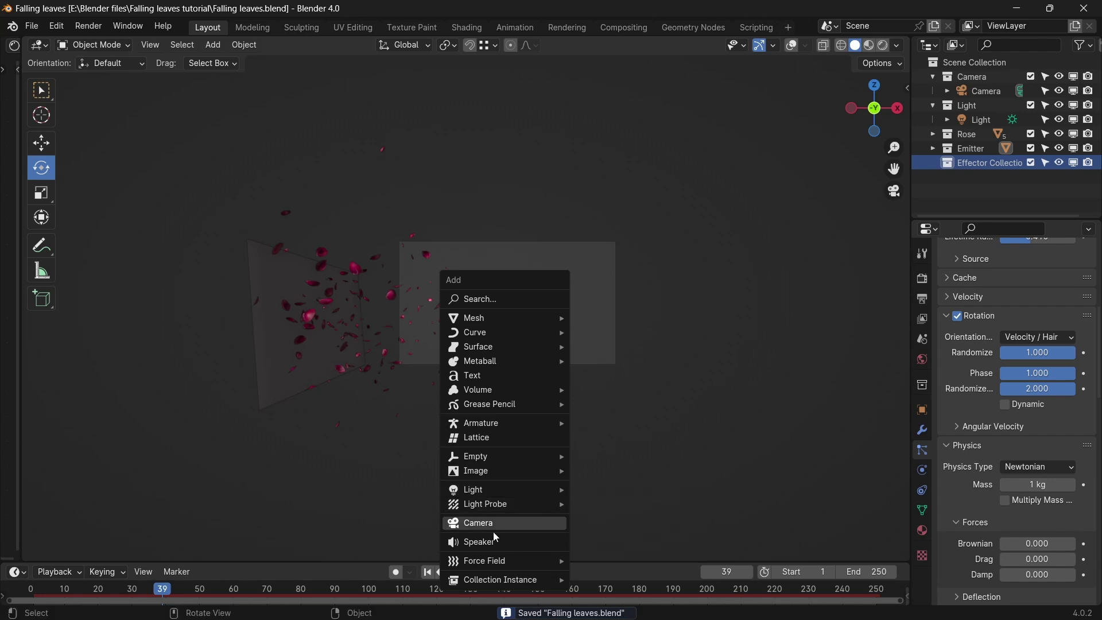
mouse_move(489, 424)
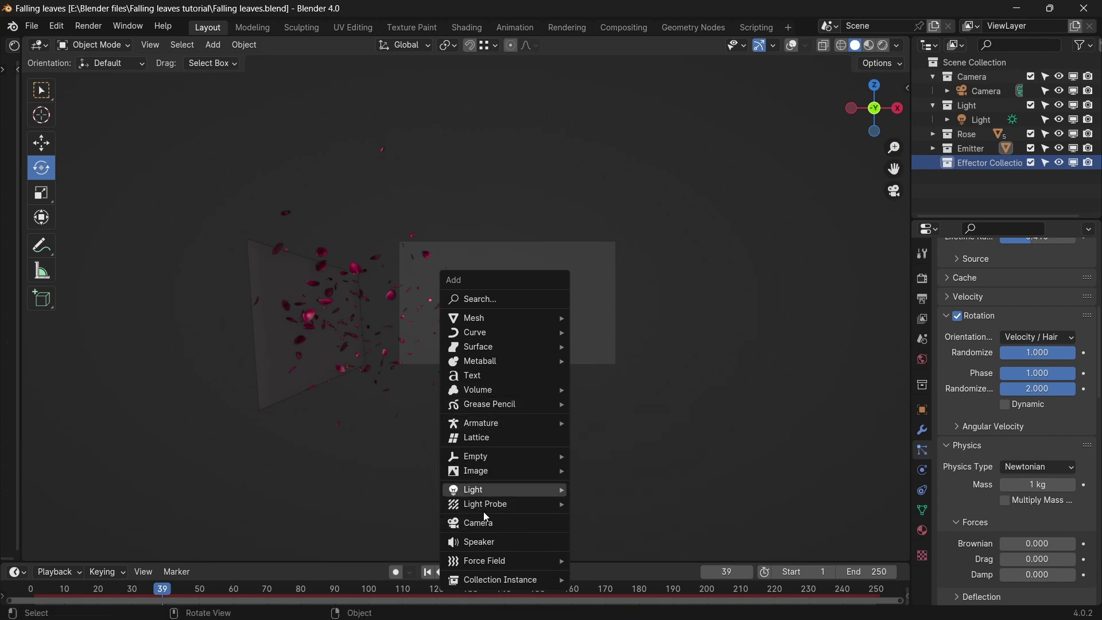
mouse_move(497, 562)
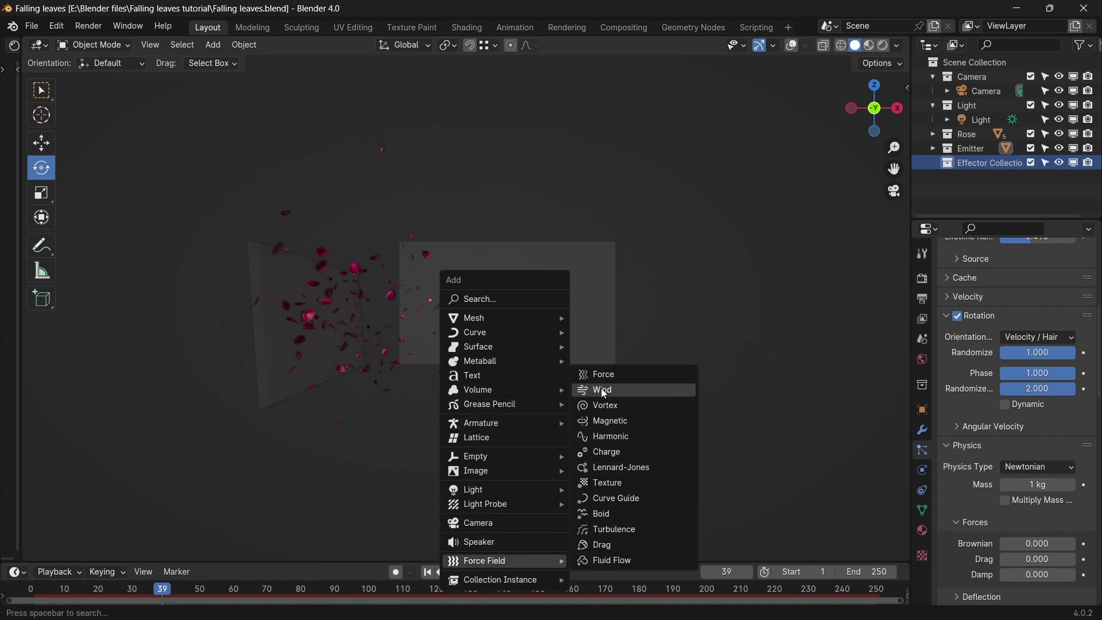
left_click(601, 390)
left_click(30, 152)
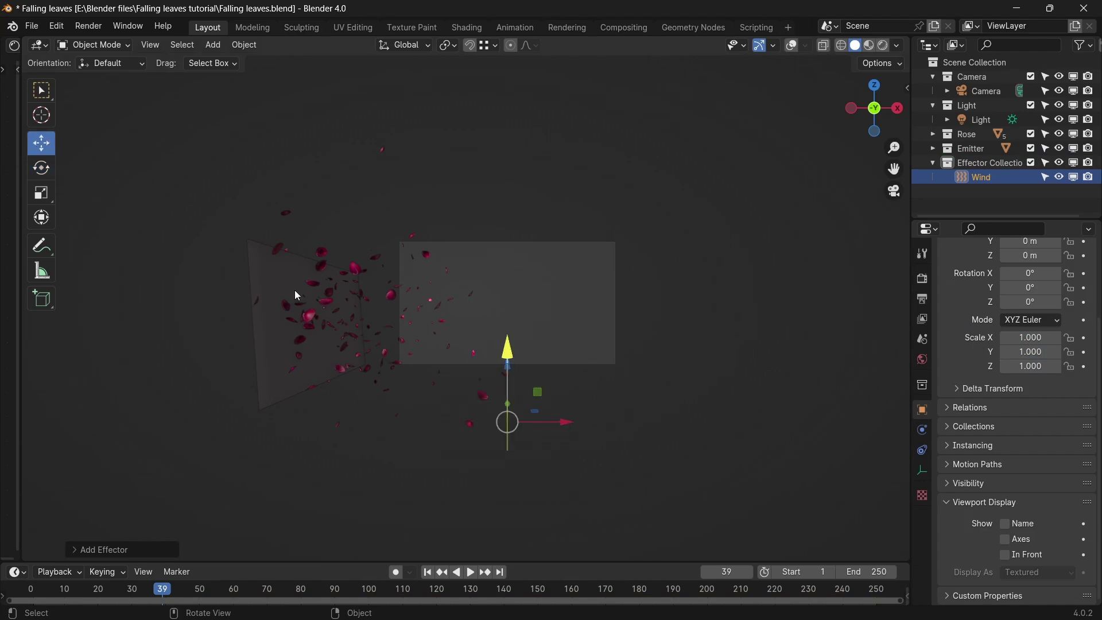
left_click_drag(573, 425, 238, 425)
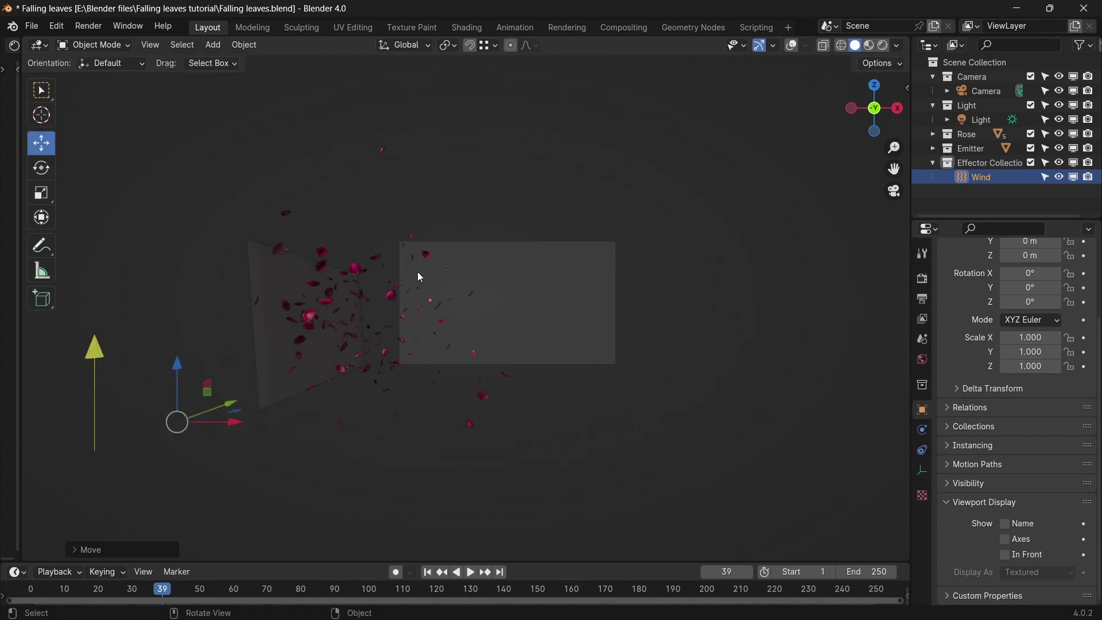
Step: Turn the overlays back on and tilt the Wind field about 62° around its Y axis
left_click(793, 46)
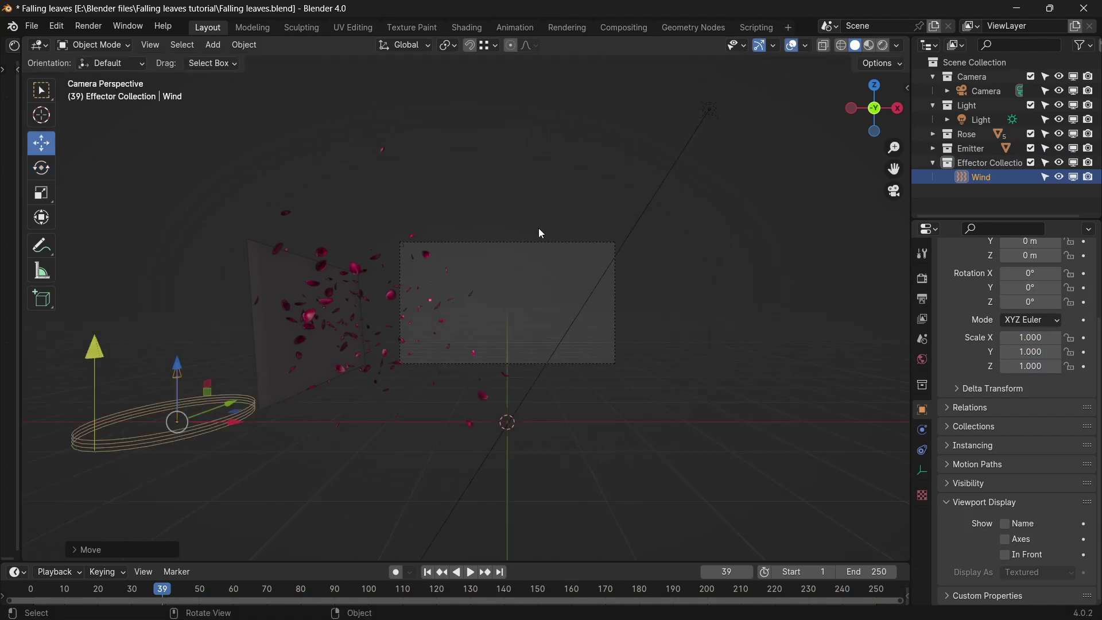
left_click(53, 168)
left_click_drag(221, 404, 225, 437)
middle_click_drag(225, 436, 366, 366)
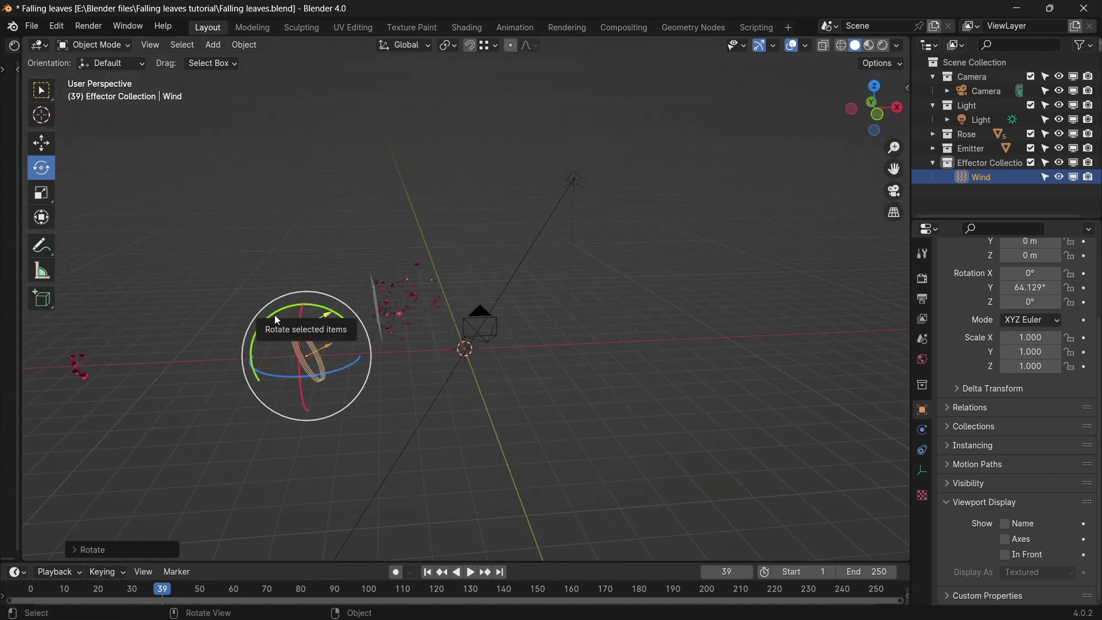
left_click_drag(275, 314, 271, 320)
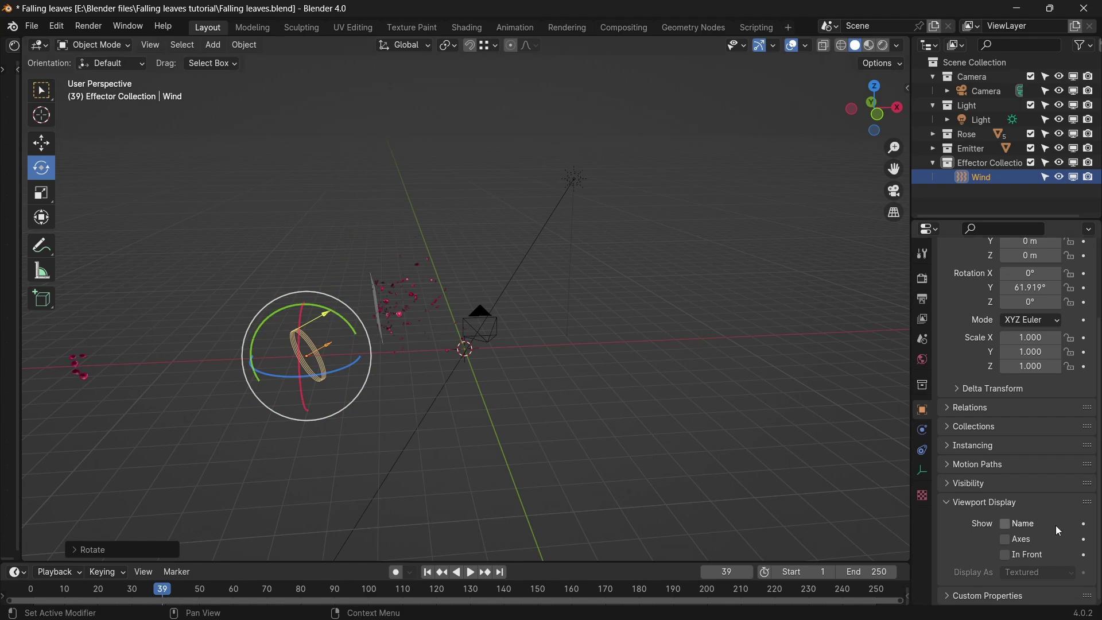
Step: Raise the Wind field's Strength to 5.9 in its Physics properties
left_click(923, 430)
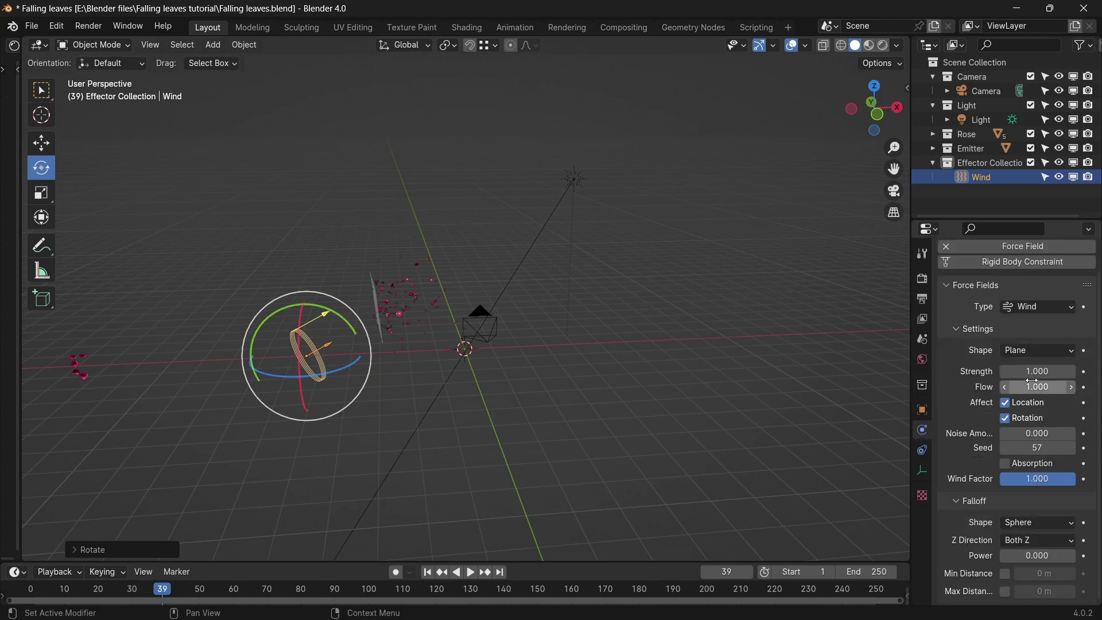
left_click_drag(1036, 371, 1082, 371)
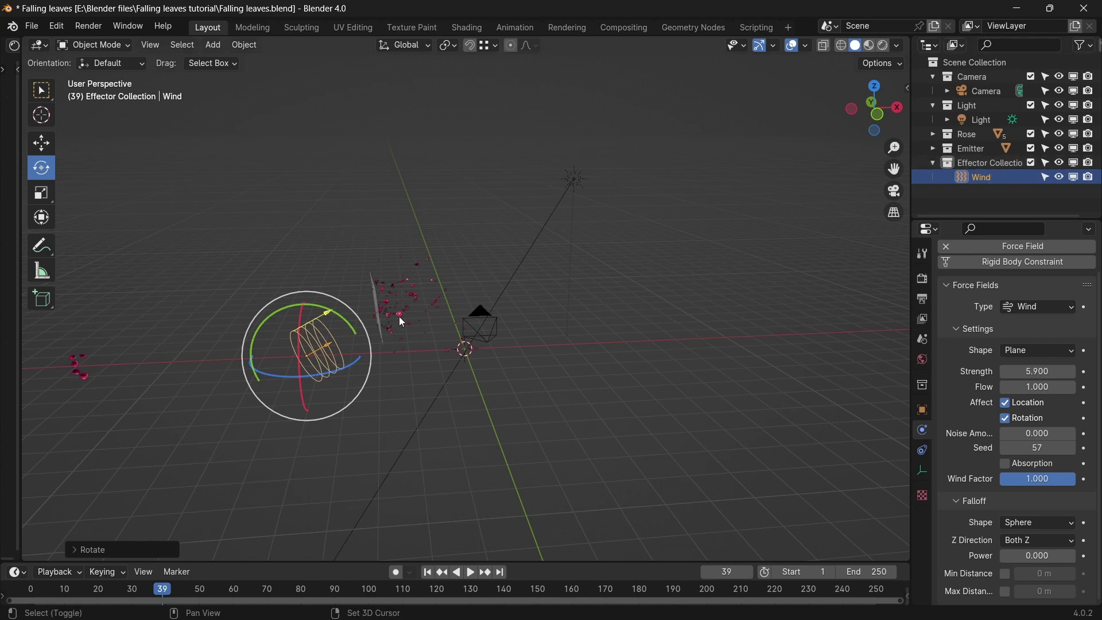
key("shift+a")
mouse_move(403, 323)
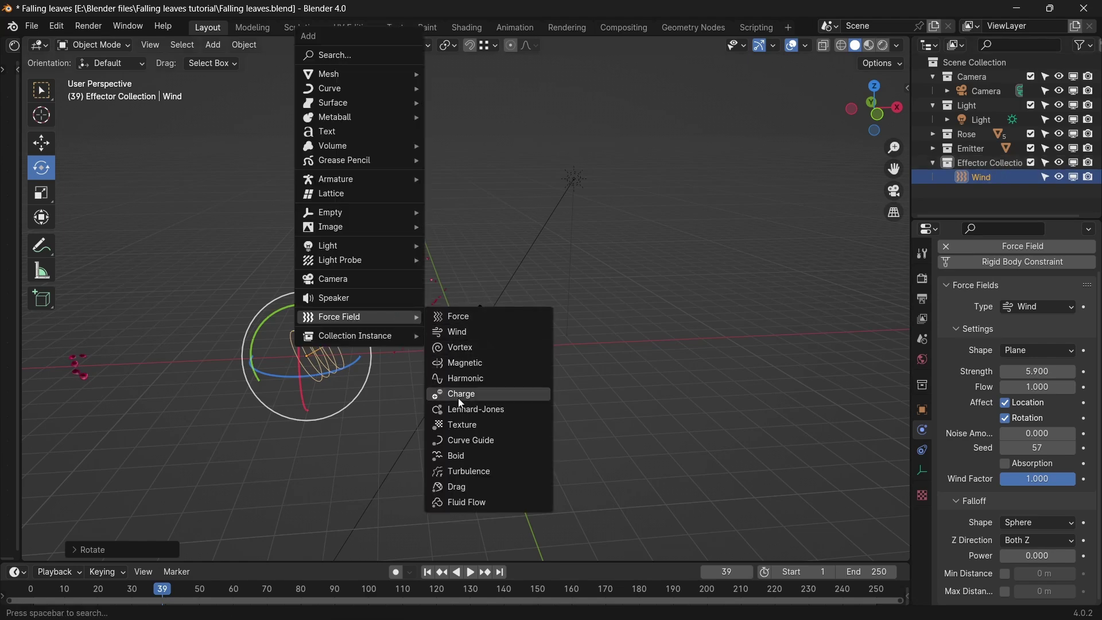
Step: Add a Turbulence force field, raise it on Z above the origin, and view through the camera
left_click(457, 474)
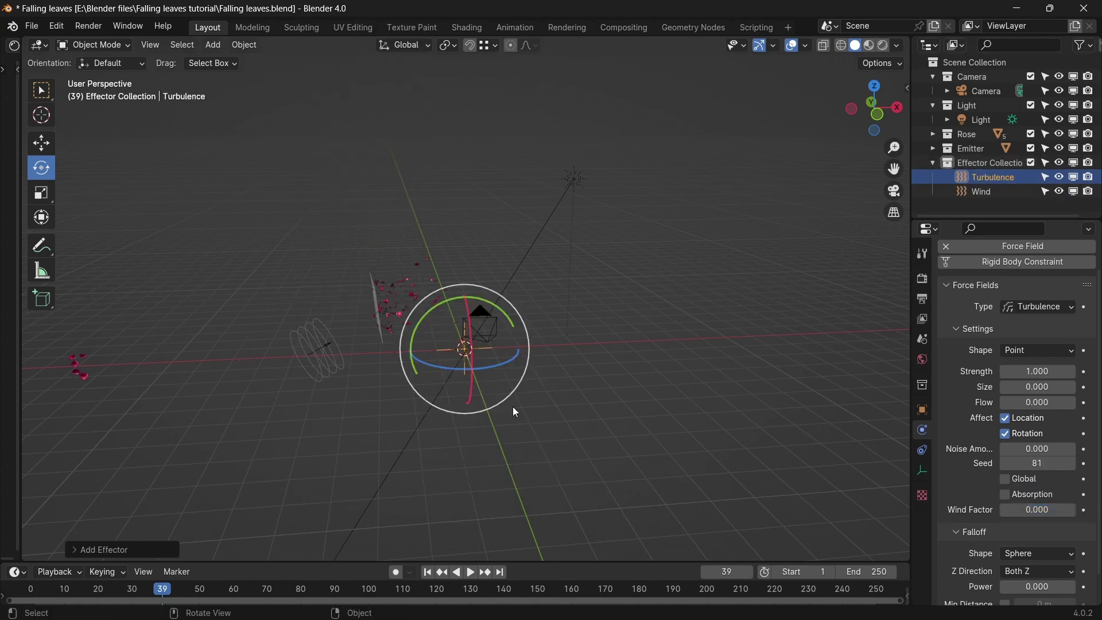
left_click(40, 147)
left_click_drag(468, 310, 467, 263)
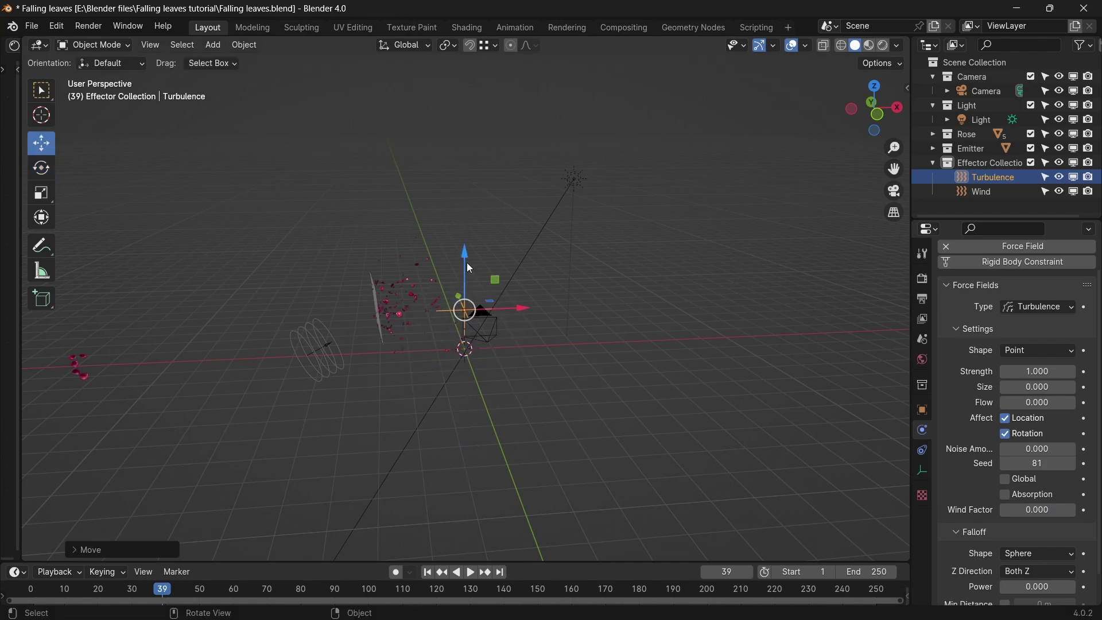
key("KP_0")
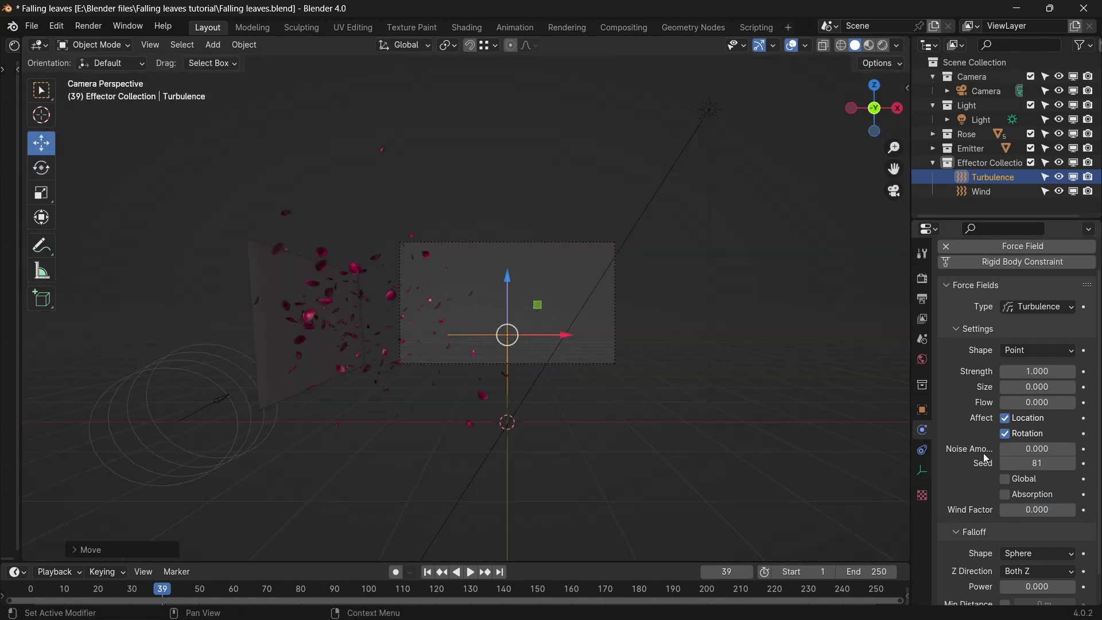
Step: Set the Turbulence Strength to 5 and replay the animation from frame 1
left_click(1038, 371)
type("5")
key("Return")
left_click(428, 572)
left_click(469, 573)
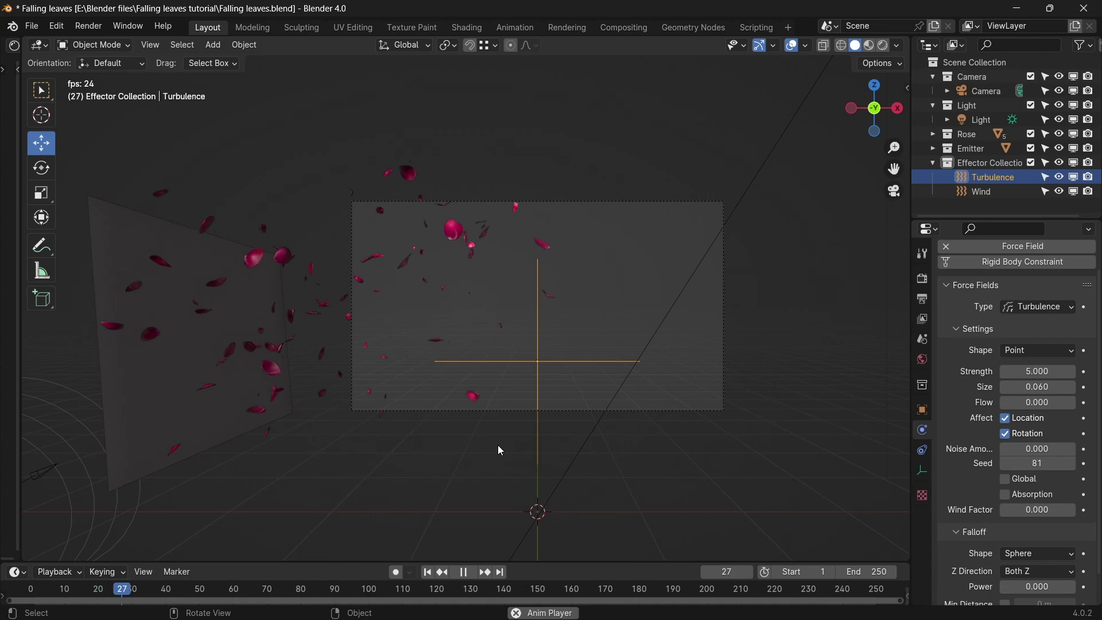
Step: Select the Wind field and lower its Strength via 3.8 to 3.2, then stop playback
scroll(517, 440, "up", 3)
scroll(518, 439, "down", 4)
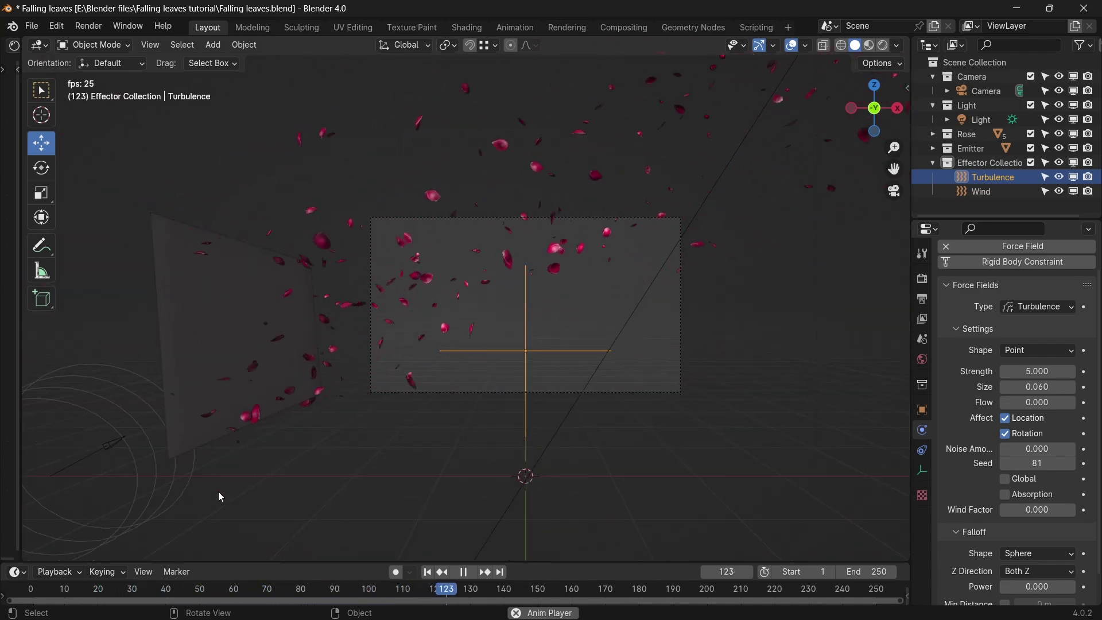
left_click(175, 503)
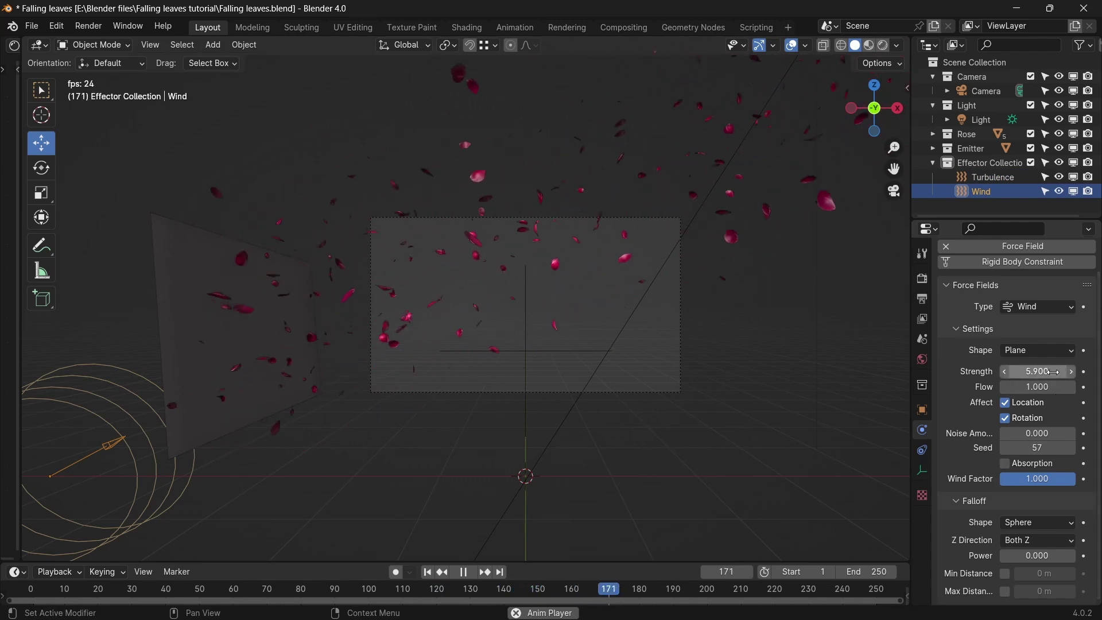
left_click_drag(1065, 372, 1027, 372)
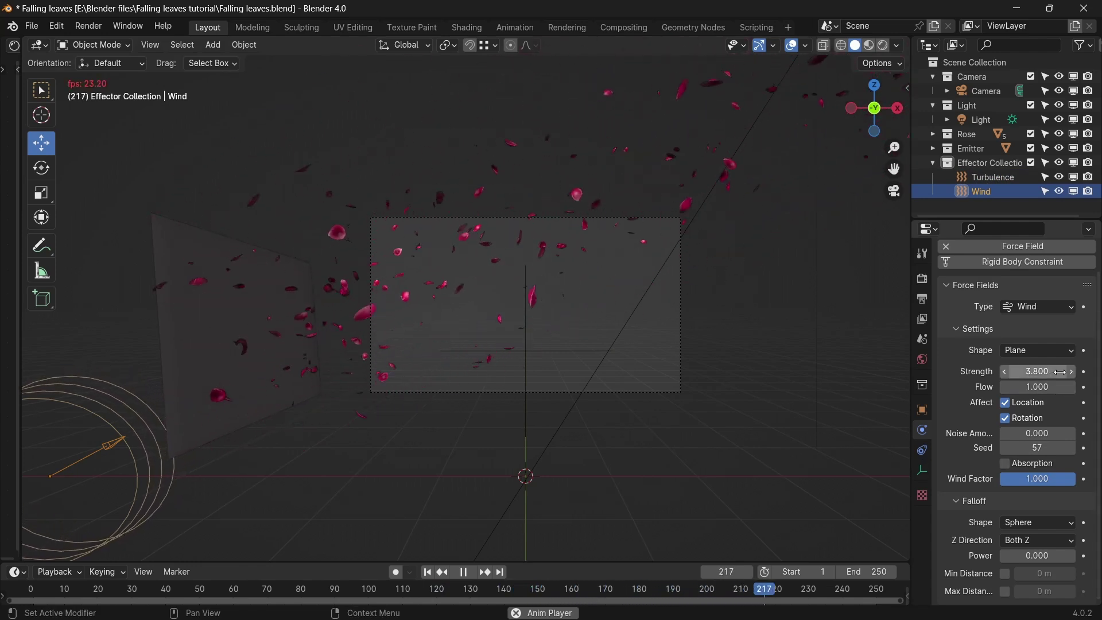
left_click_drag(1067, 372, 1027, 373)
scroll(583, 376, "up", 3)
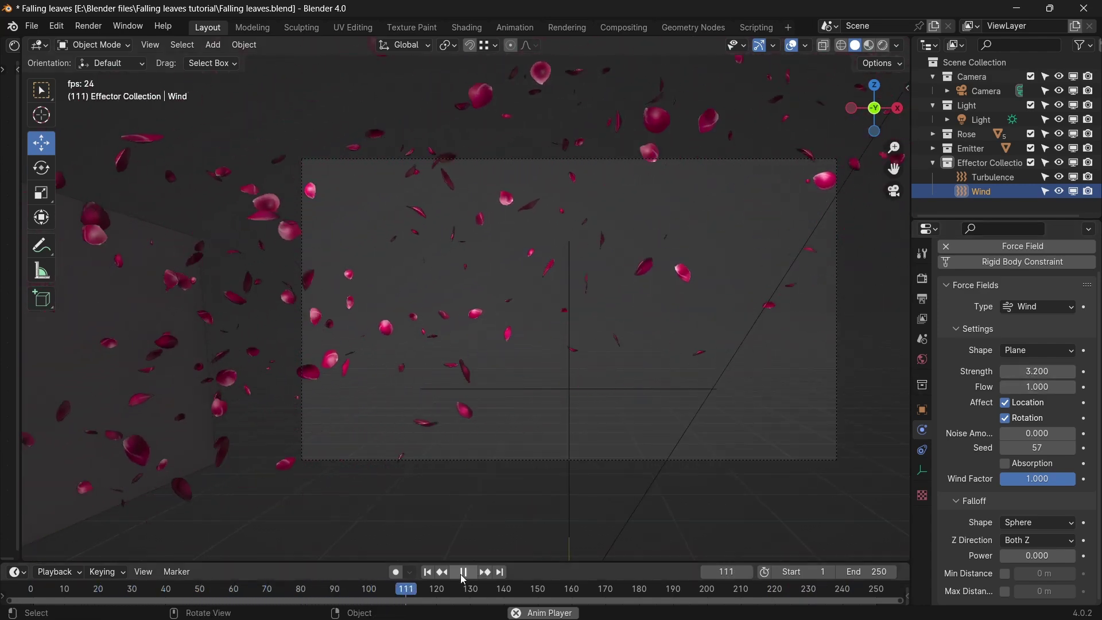
key("space")
Step: Scale the emitter plane taller along Z and apply its scale
left_click(168, 429)
scroll(193, 475, "down", 5)
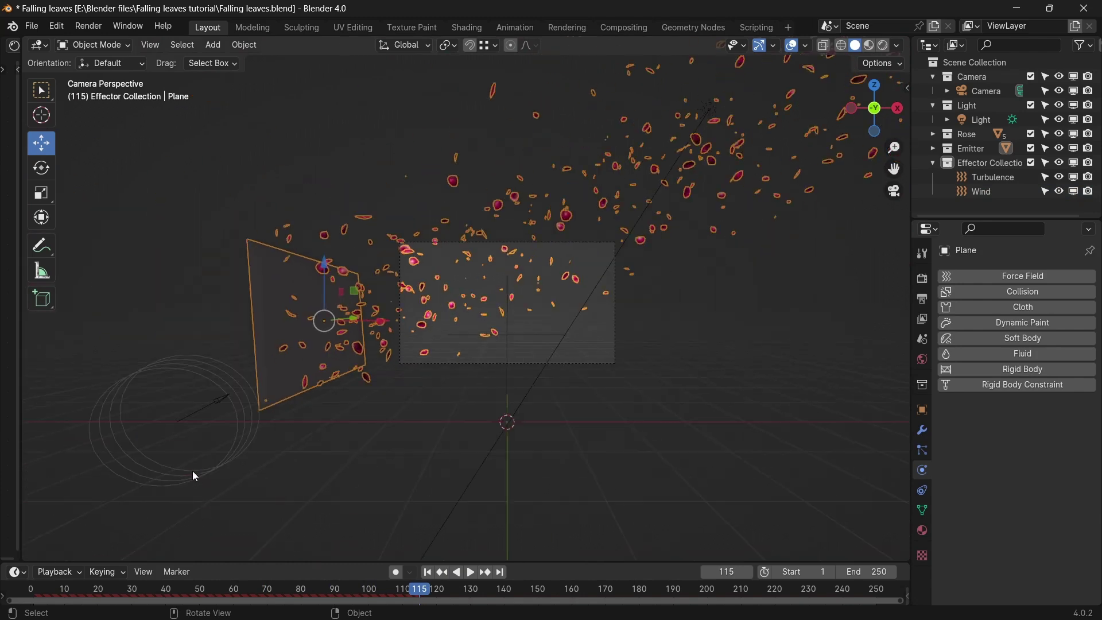
key("s")
key("z")
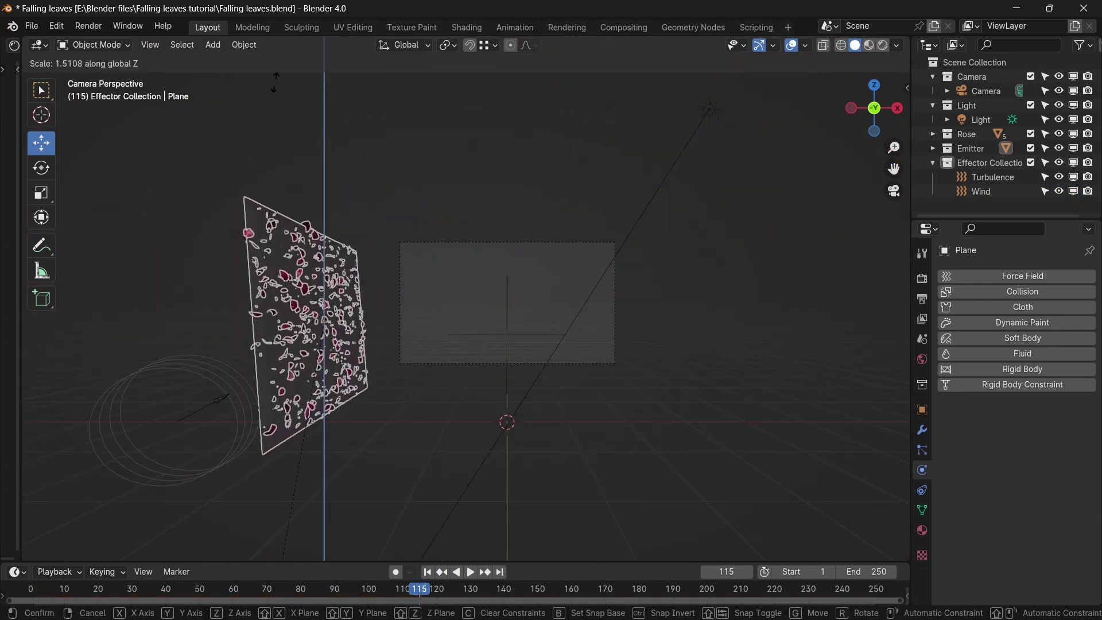
left_click(313, 156)
key("ctrl+a")
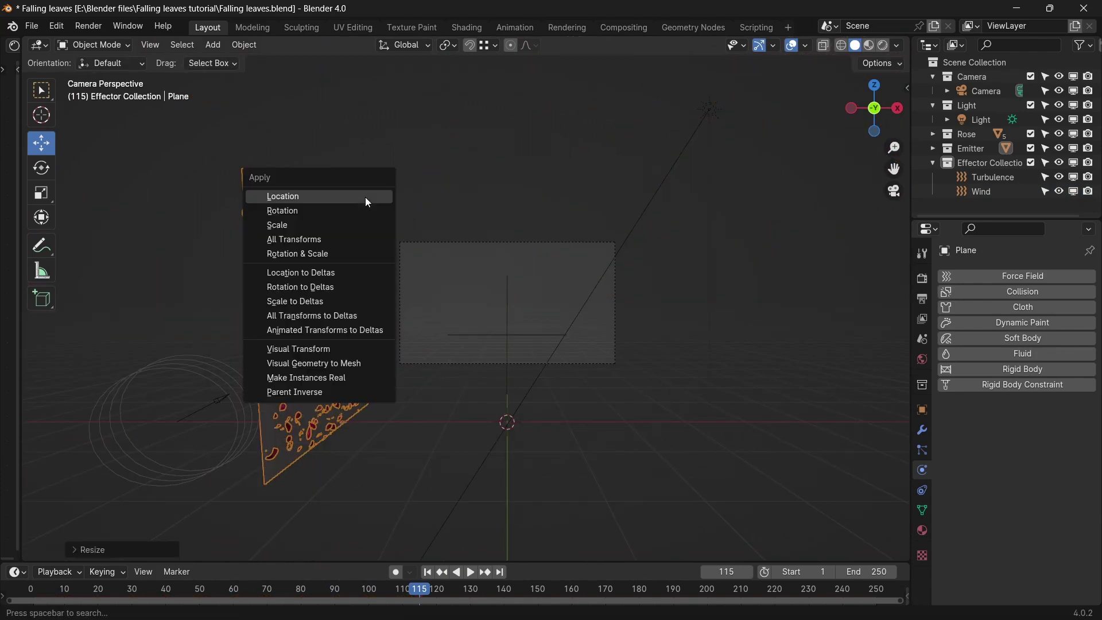
left_click(339, 225)
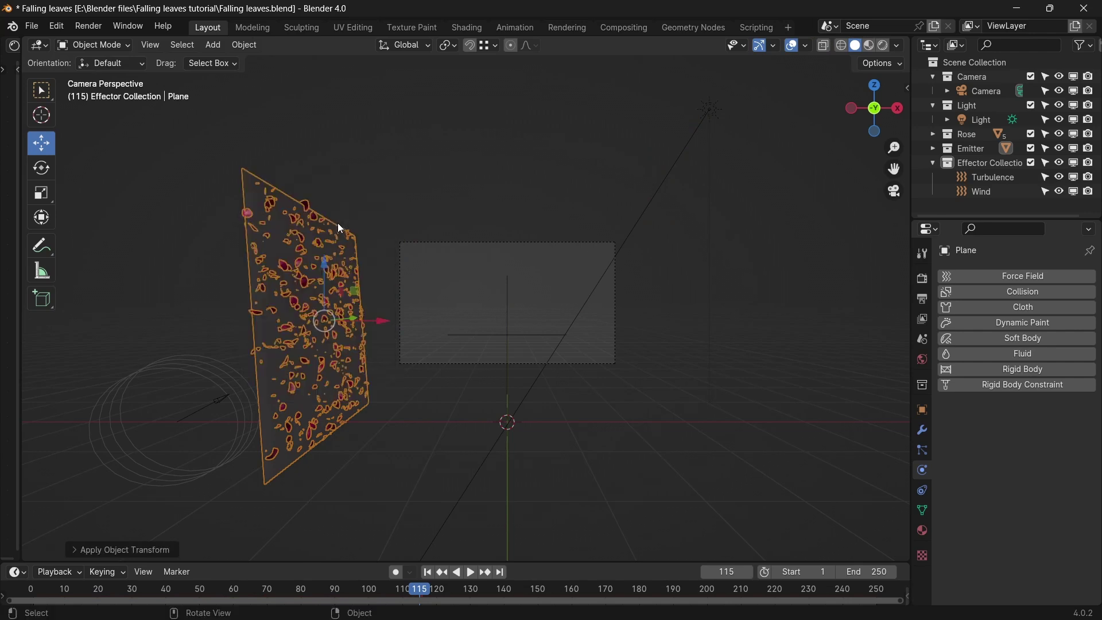
Step: Replay the animation, then move the emitter plane down on Z
left_click(427, 572)
left_click(471, 572)
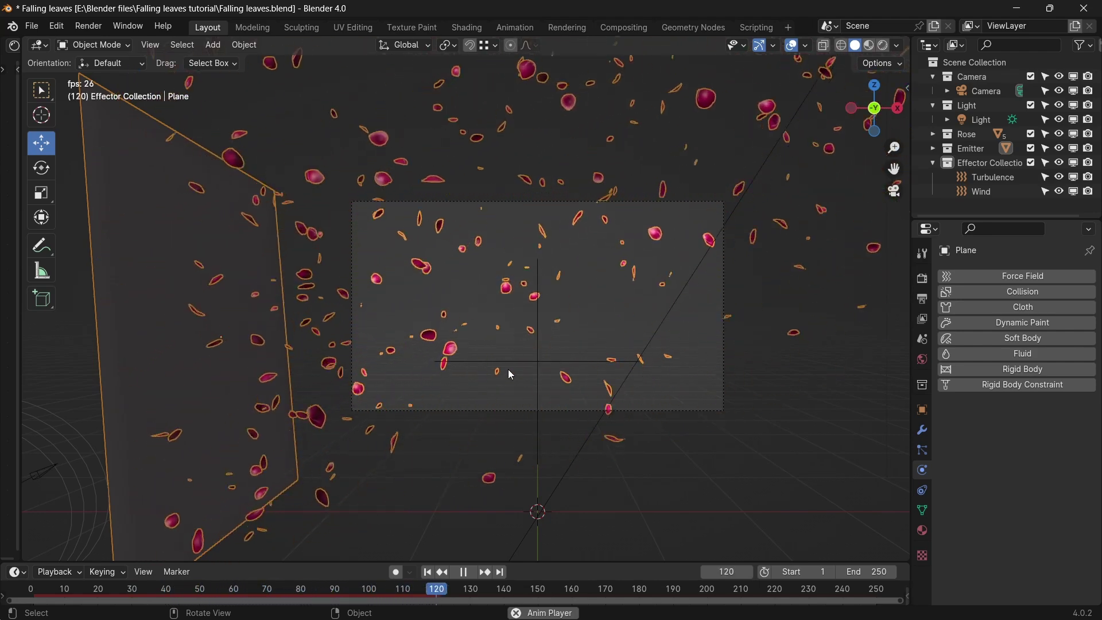
key("space")
scroll(494, 352, "down", 2)
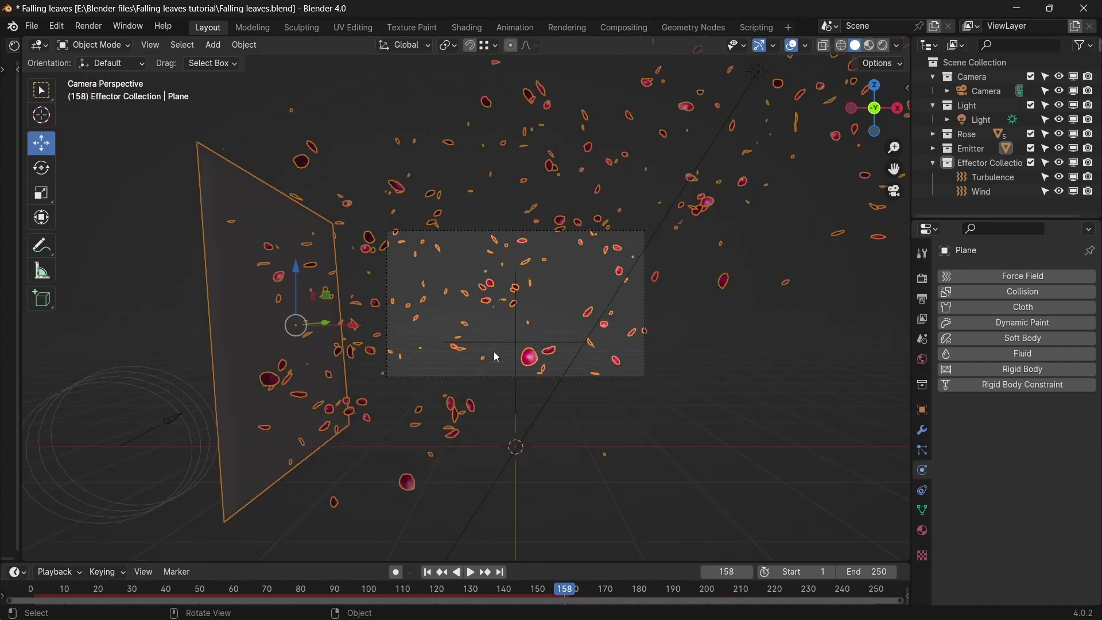
scroll(497, 357, "down", 3)
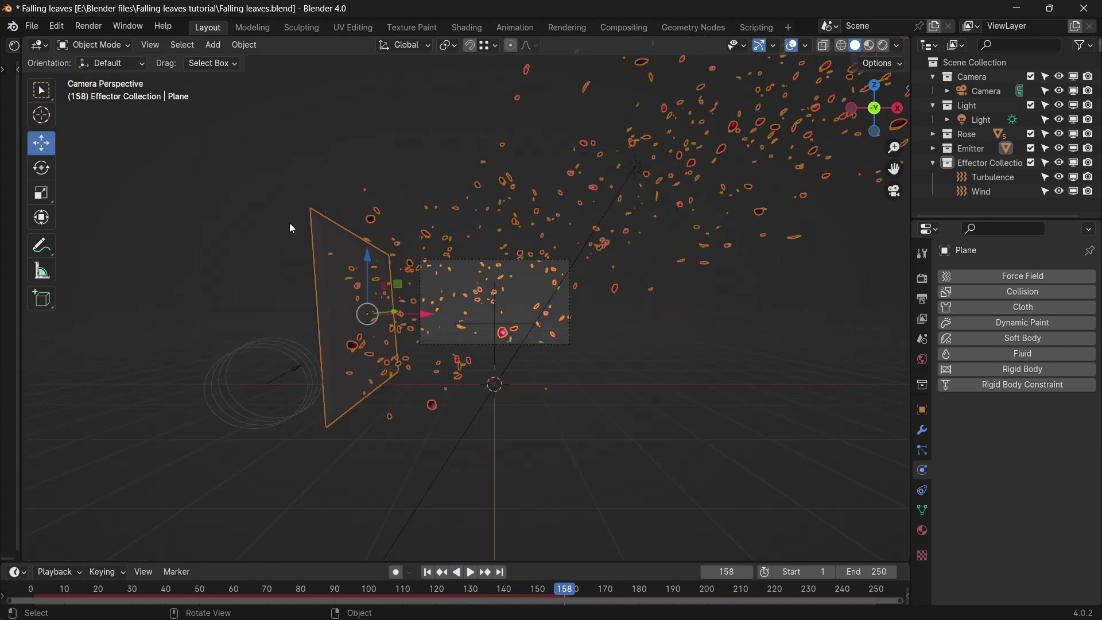
left_click_drag(369, 253, 369, 274)
Step: Replay from frame 1 with viewport overlays hidden to check the petals, then pause
left_click(430, 574)
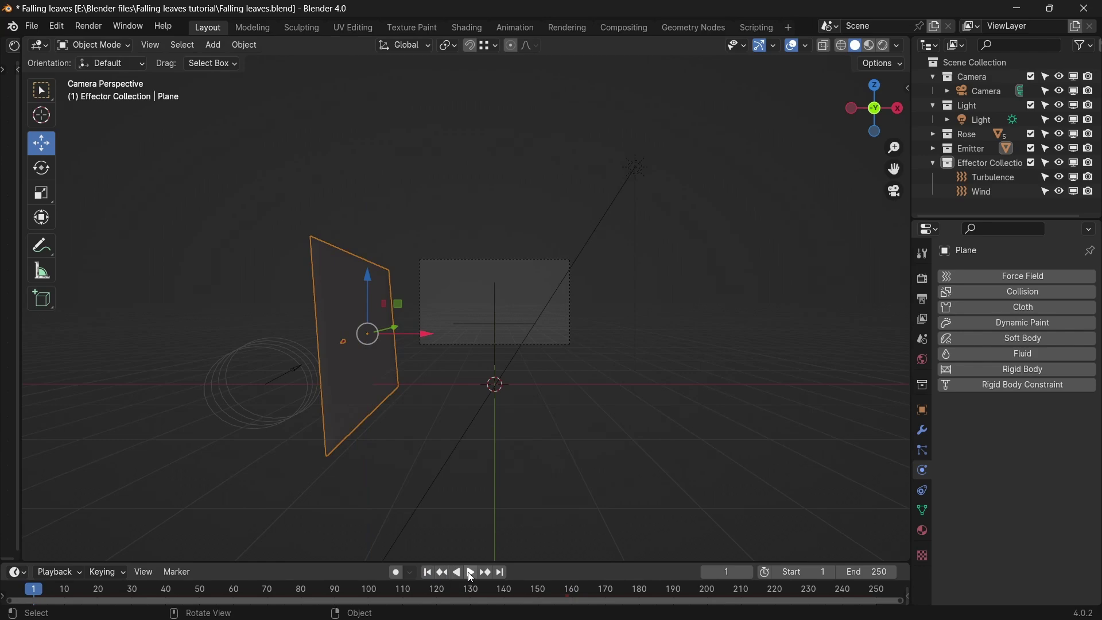
left_click(471, 573)
scroll(587, 419, "up", 2)
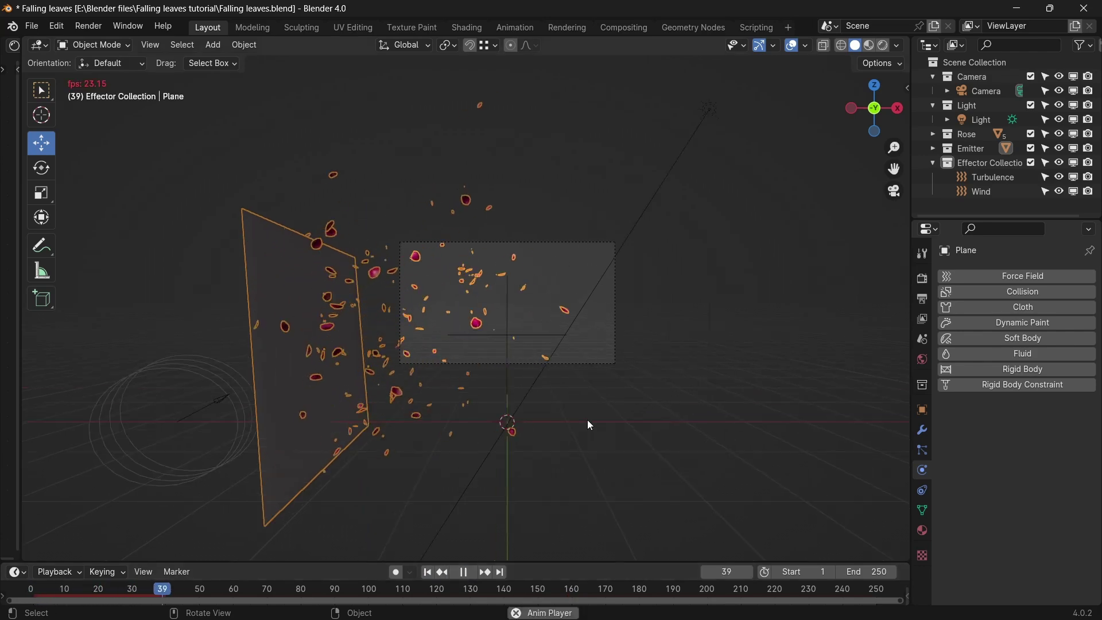
scroll(589, 420, "up", 4)
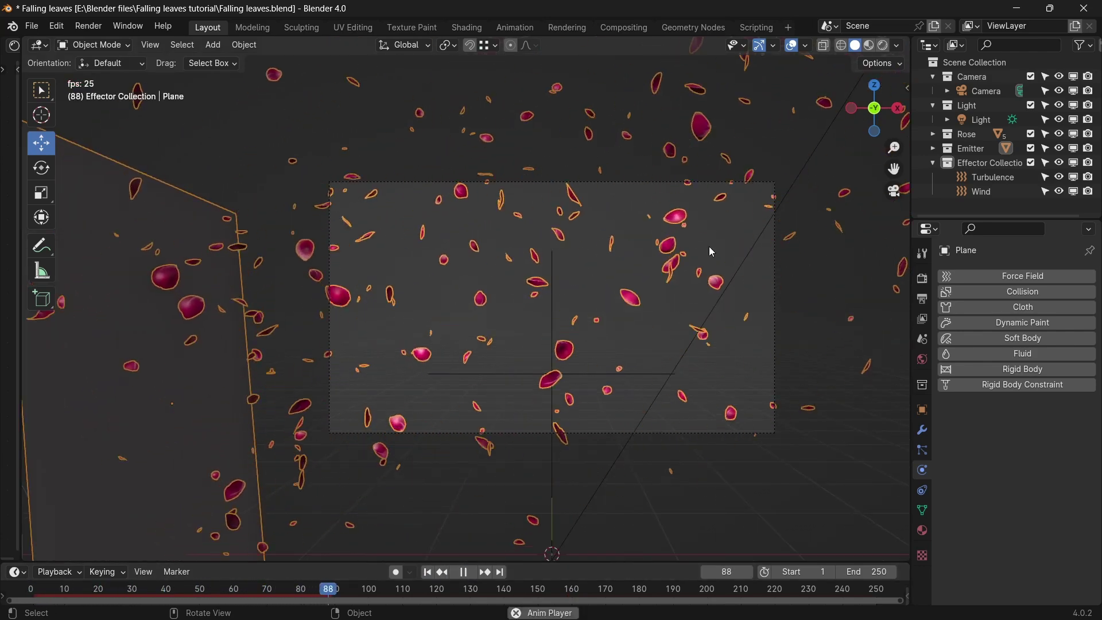
left_click(792, 45)
scroll(669, 248, "up", 2)
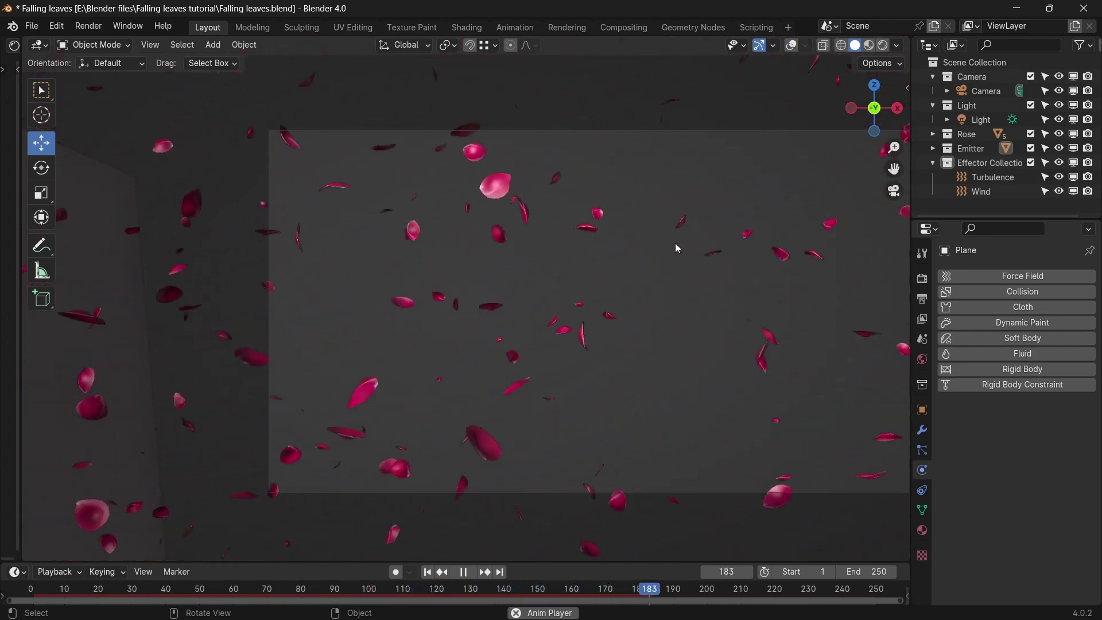
scroll(676, 242, "down", 3)
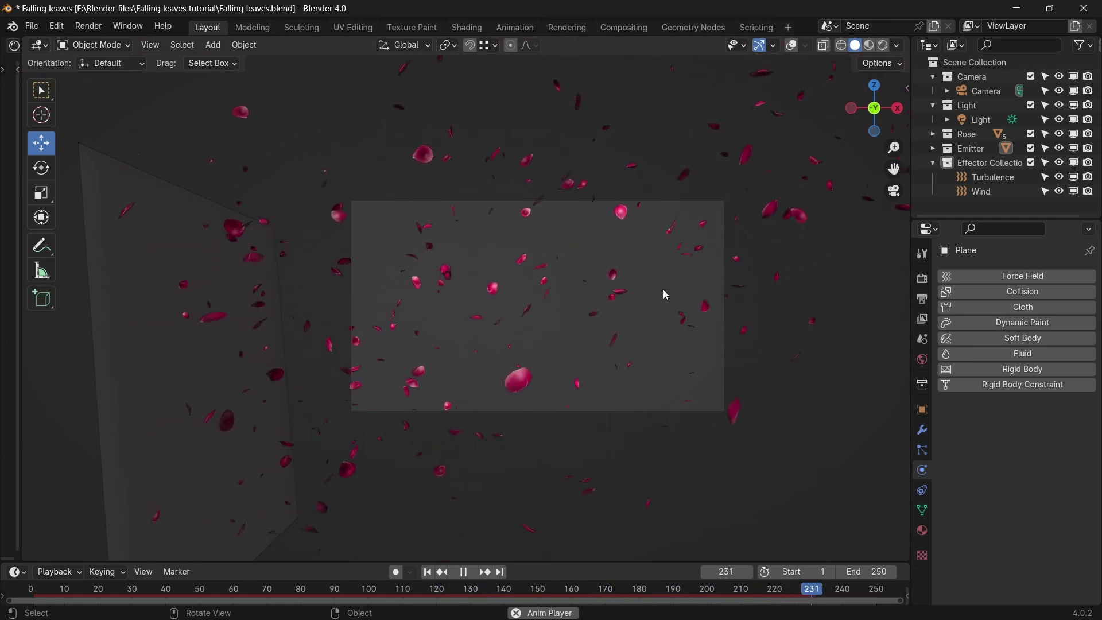
left_click(464, 573)
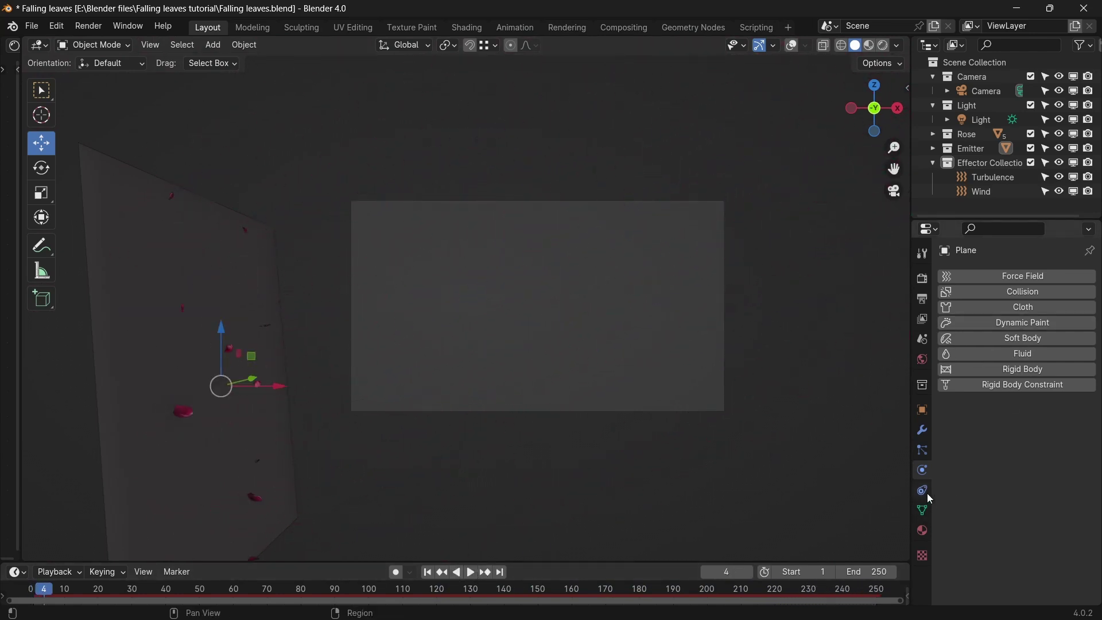
Step: Reduce the petal particle render Scale from 0.76 to 0.48
left_click(924, 452)
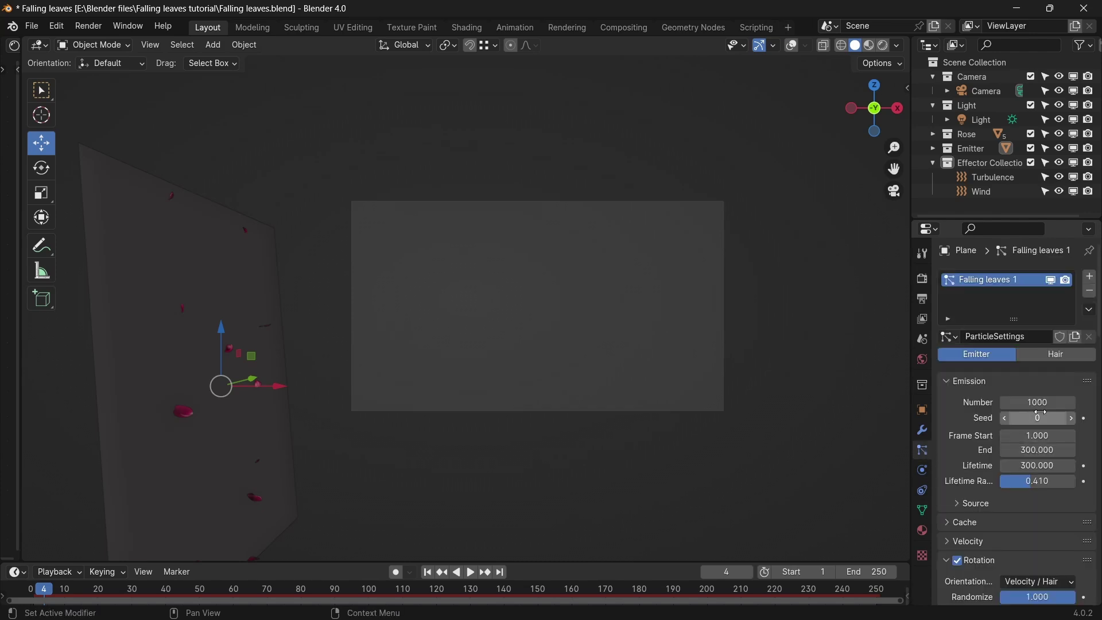
scroll(1036, 503, "down", 10)
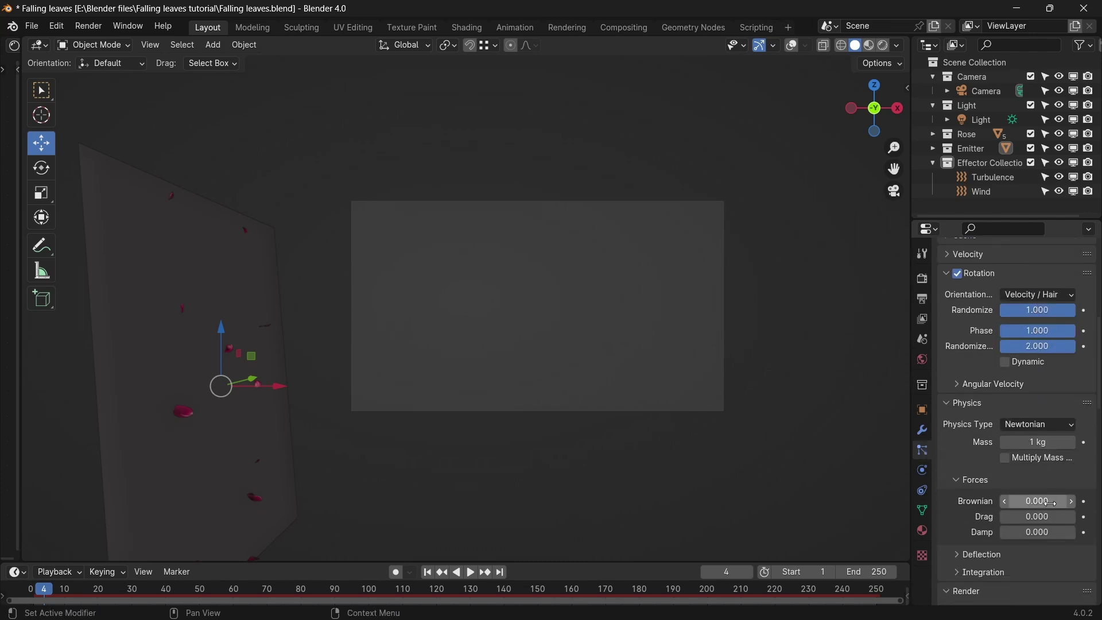
scroll(1047, 539, "down", 8)
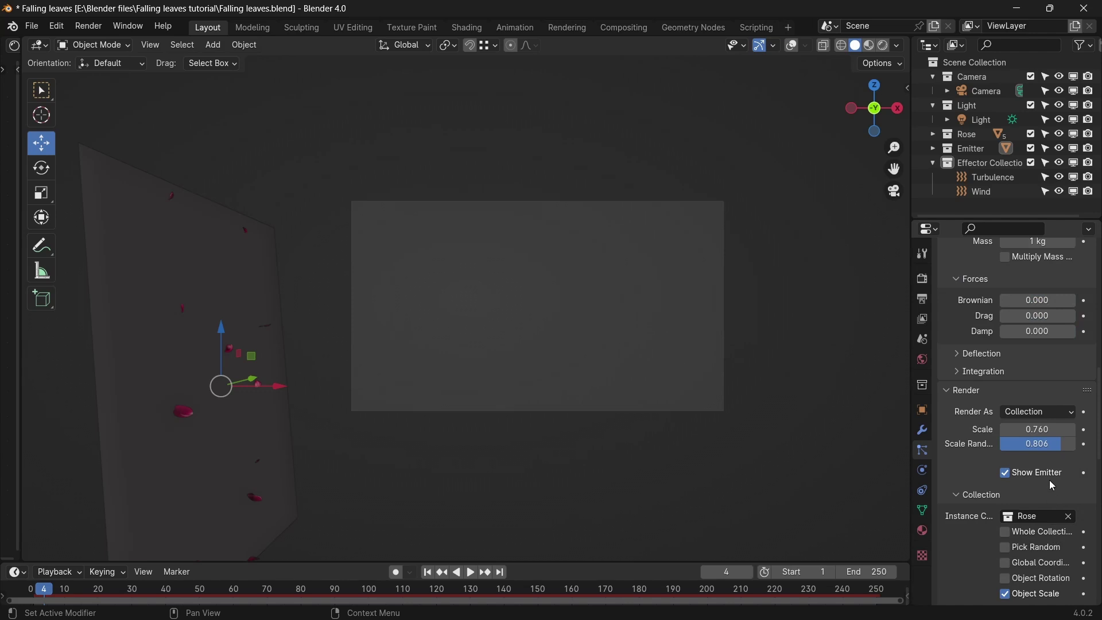
left_click_drag(1038, 429, 1034, 430)
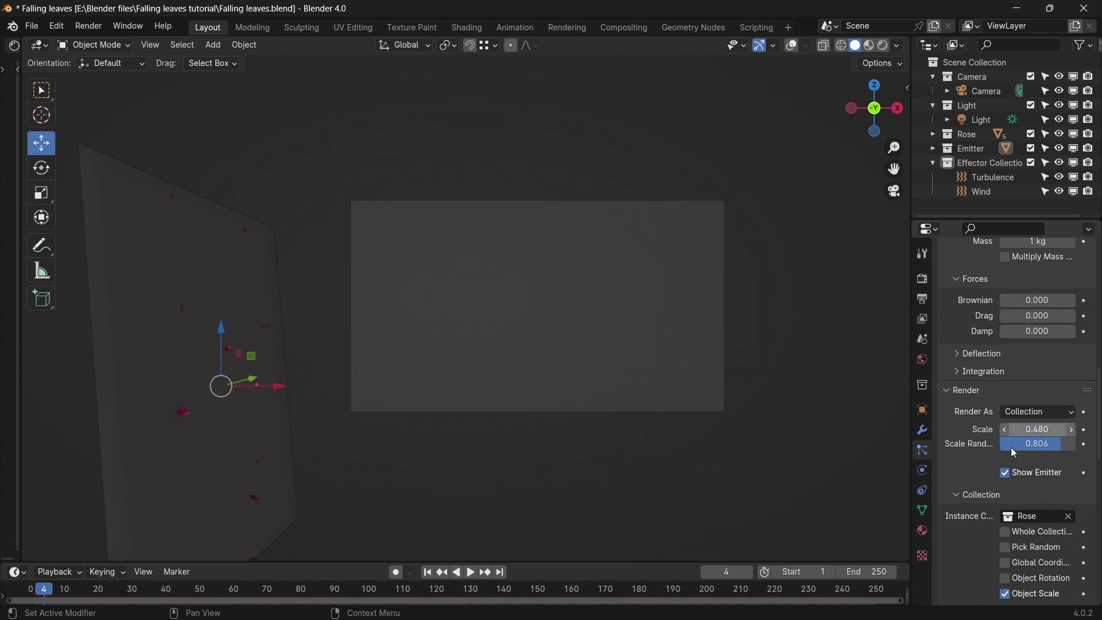
Step: Replay the smaller petals from frame 1, stop at frame 178, and select the Turbulence field
left_click(428, 573)
left_click(471, 572)
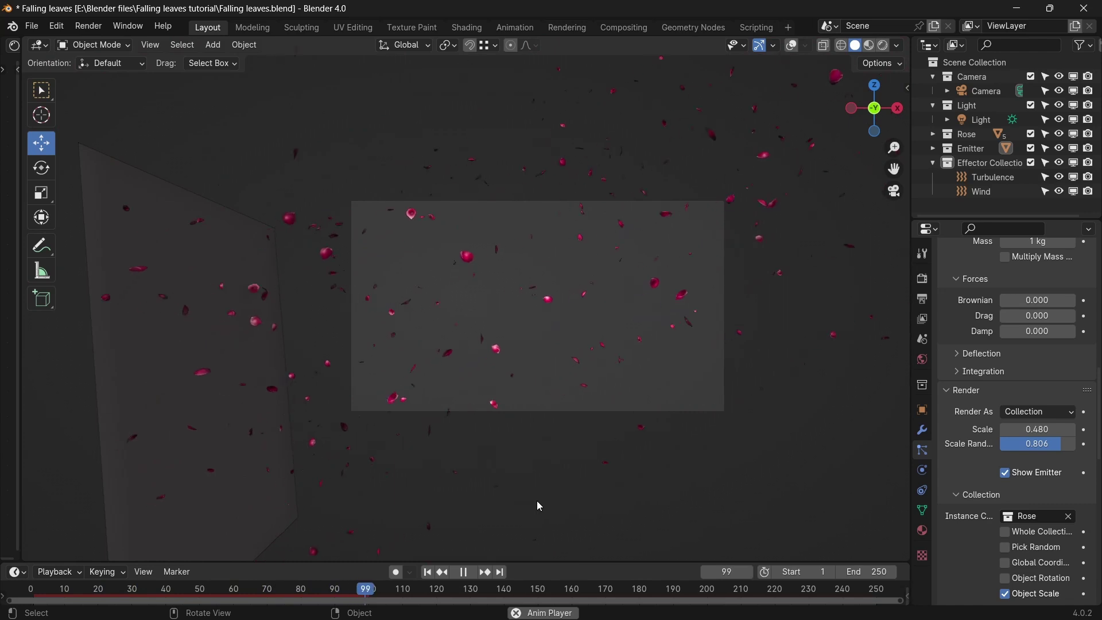
scroll(539, 499, "up", 3)
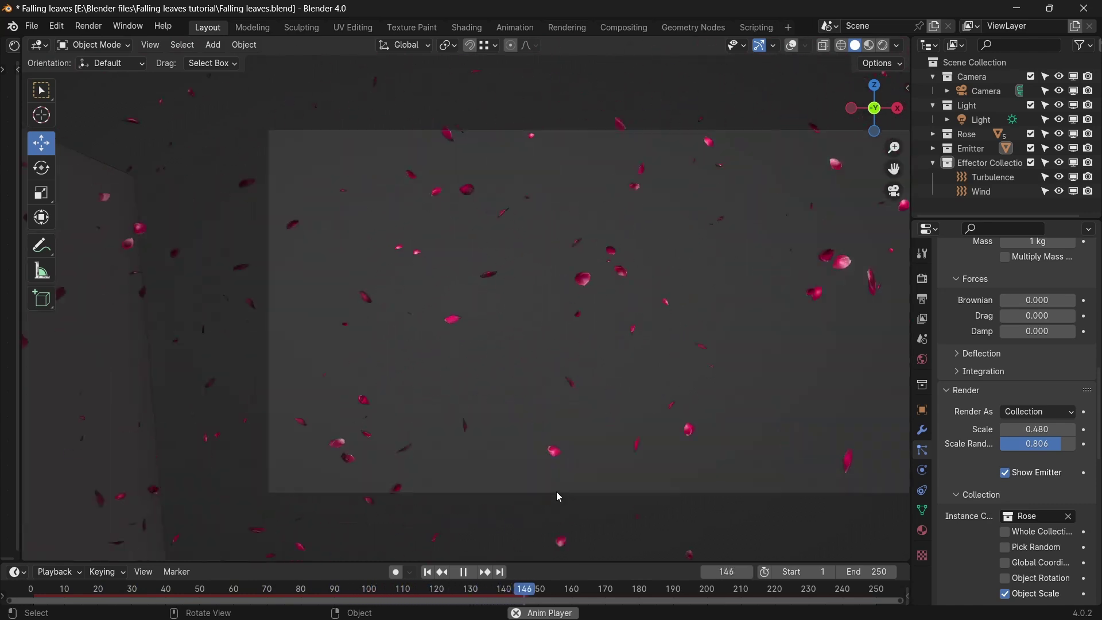
key("space")
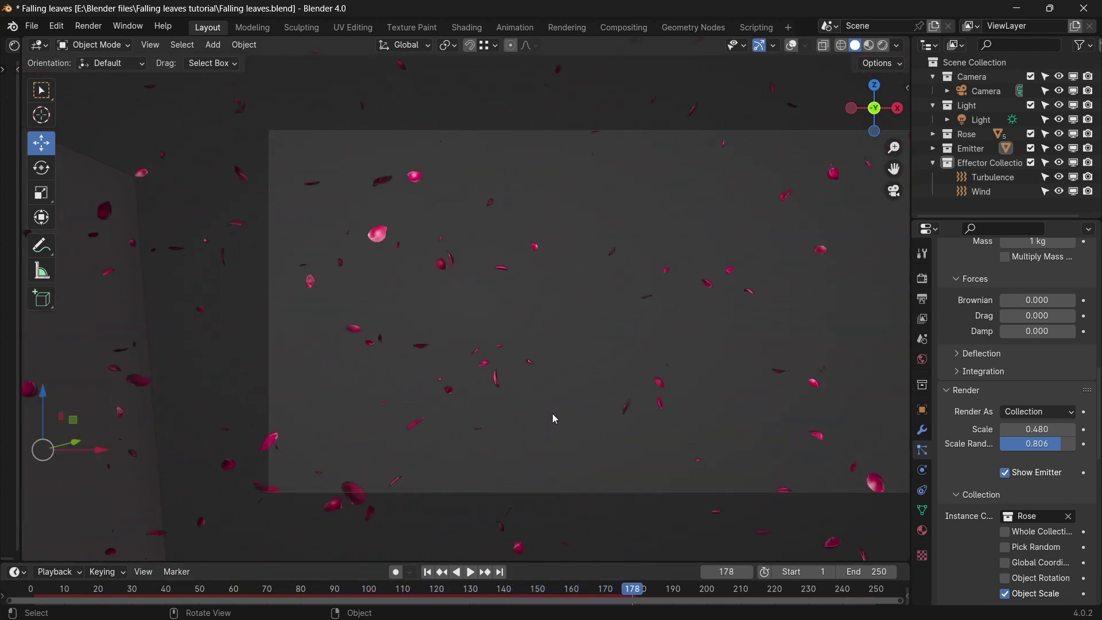
scroll(556, 418, "down", 4)
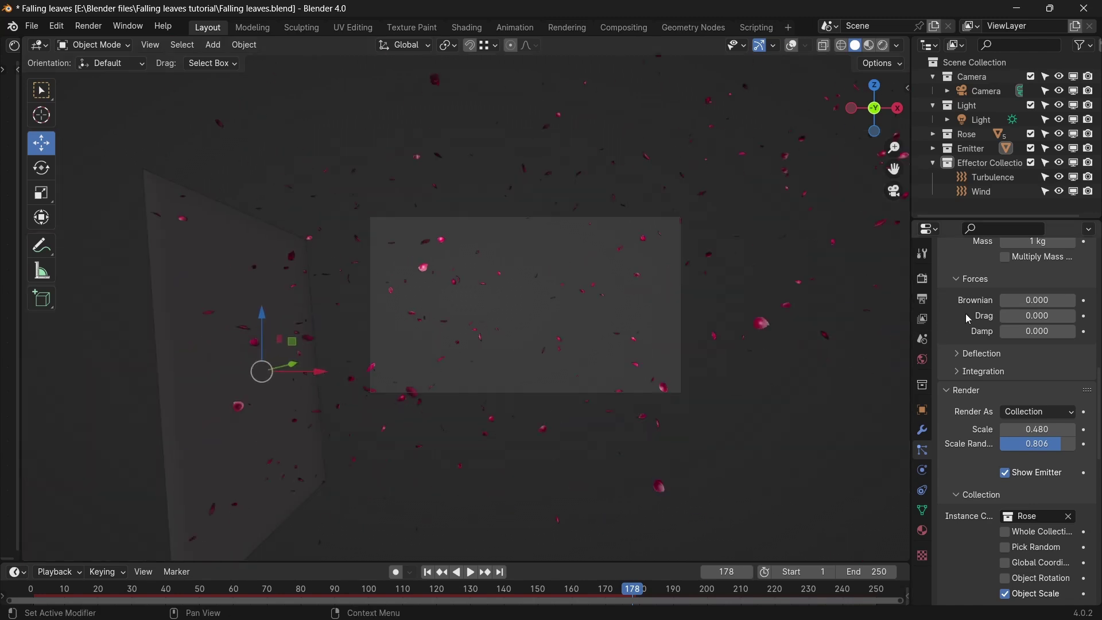
left_click(993, 177)
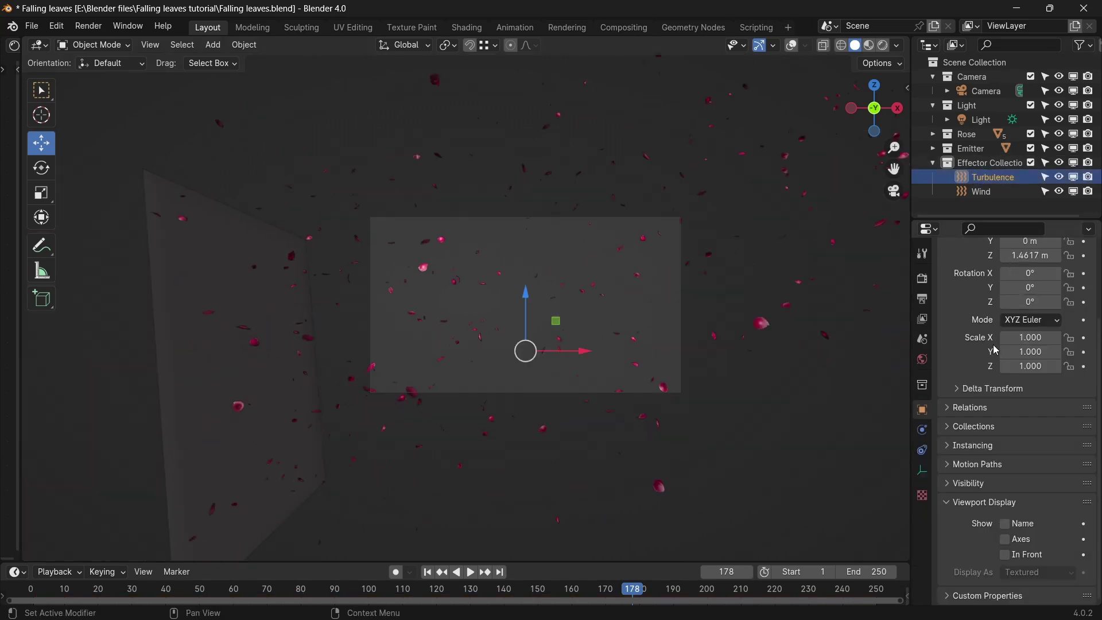
Step: Set the Turbulence Strength to 10.2, nudge its Size up, and preview from frame 1
left_click(922, 430)
left_click(1037, 341)
type("10.2")
key("Return")
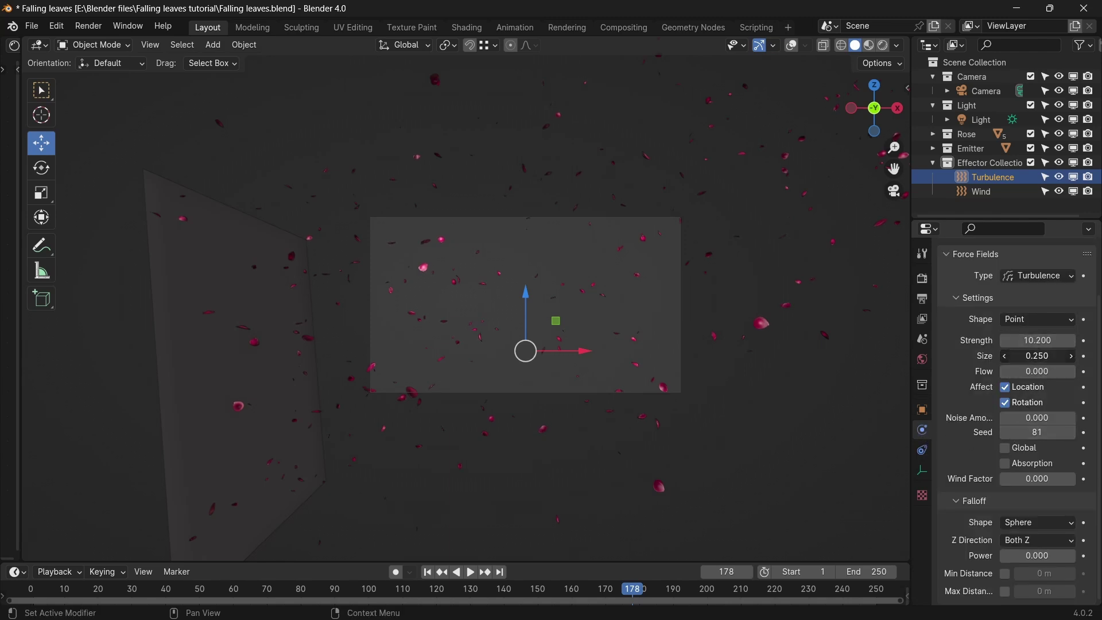
left_click(1071, 356)
left_click(427, 572)
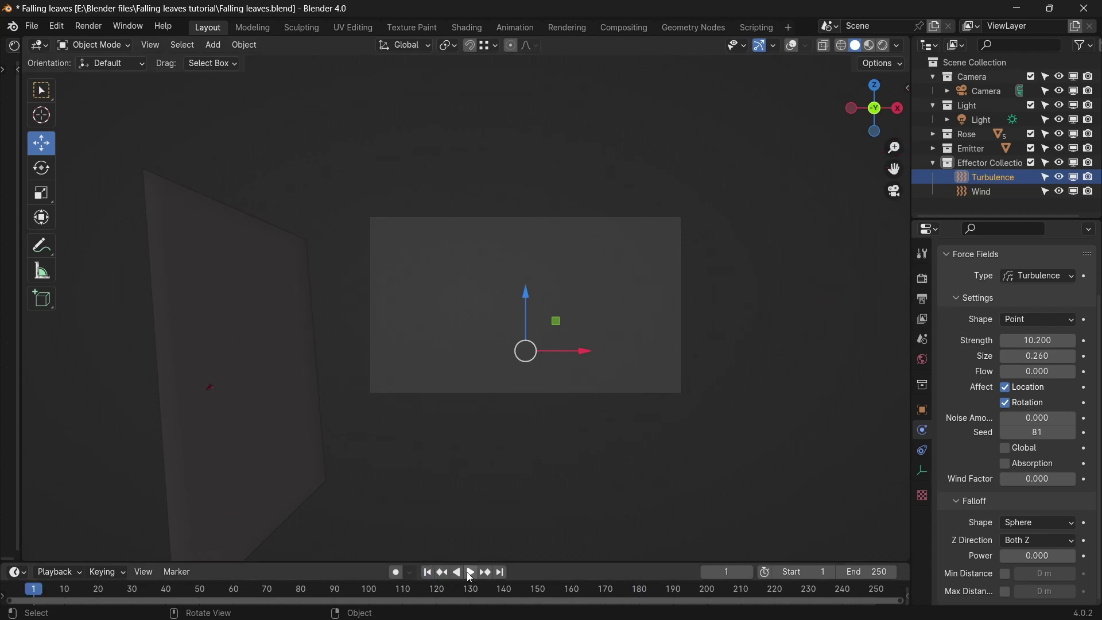
left_click(470, 573)
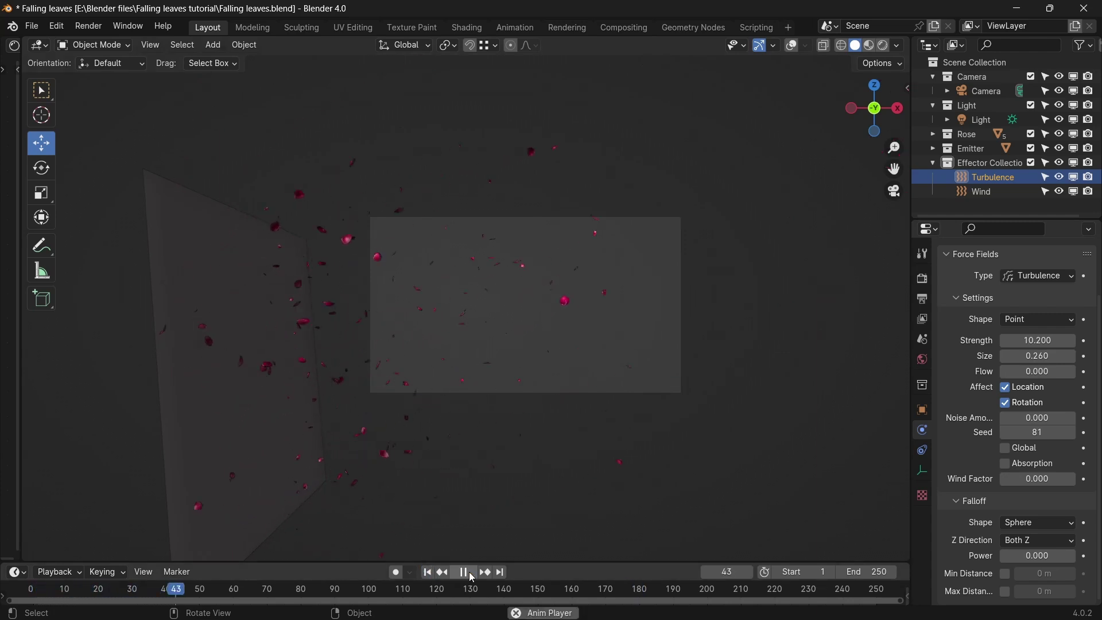
scroll(492, 498, "up", 1)
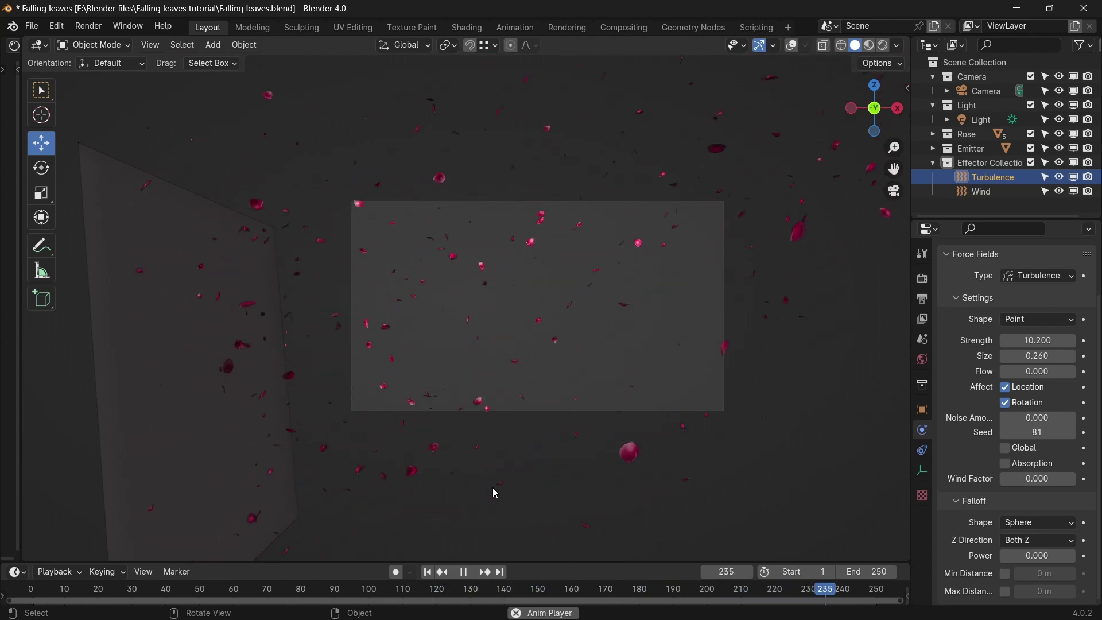
left_click(464, 572)
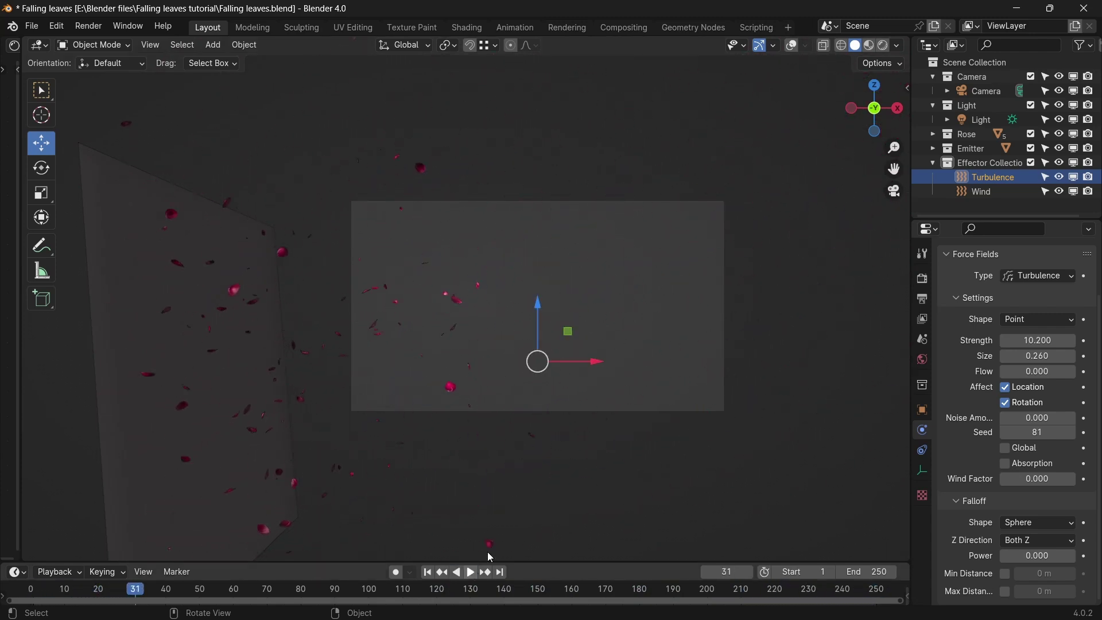
Step: Increase the Turbulence Size to 0.5 and replay the animation from the start
left_click_drag(1010, 355, 1039, 356)
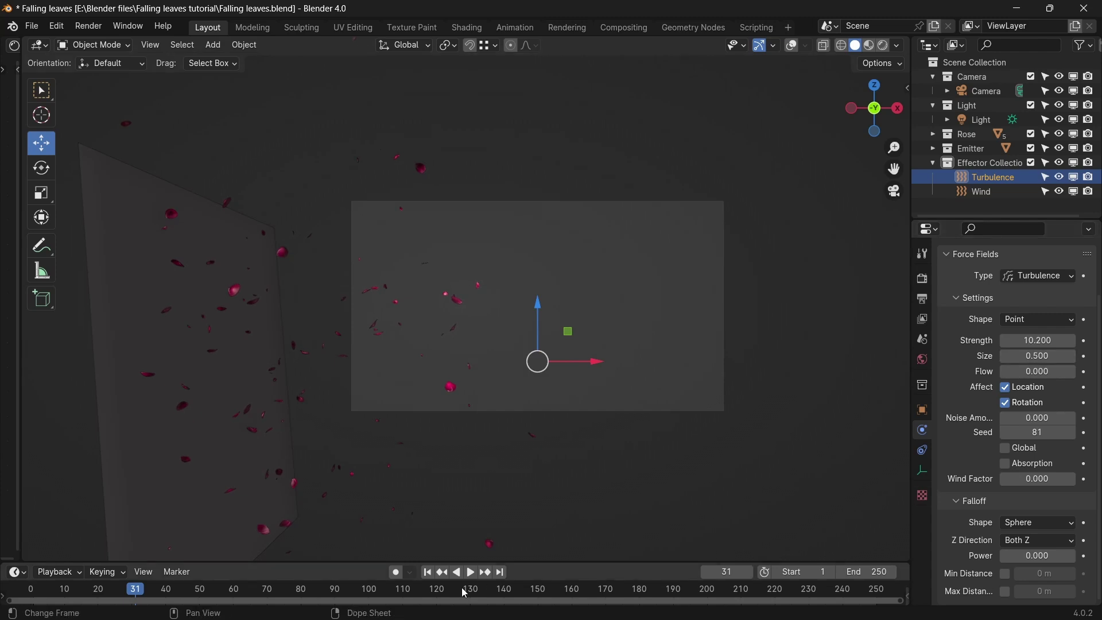
left_click(427, 573)
left_click(471, 573)
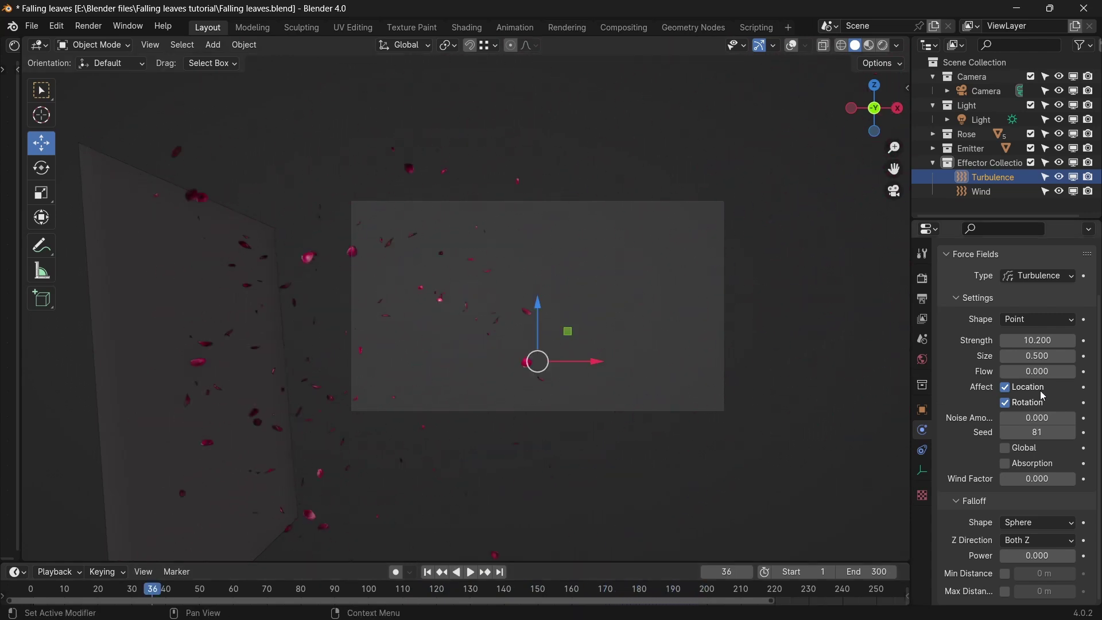
scroll(1044, 384, "up", 3)
Step: Save the file, then select the Plane and show its particle system settings
left_click(31, 26)
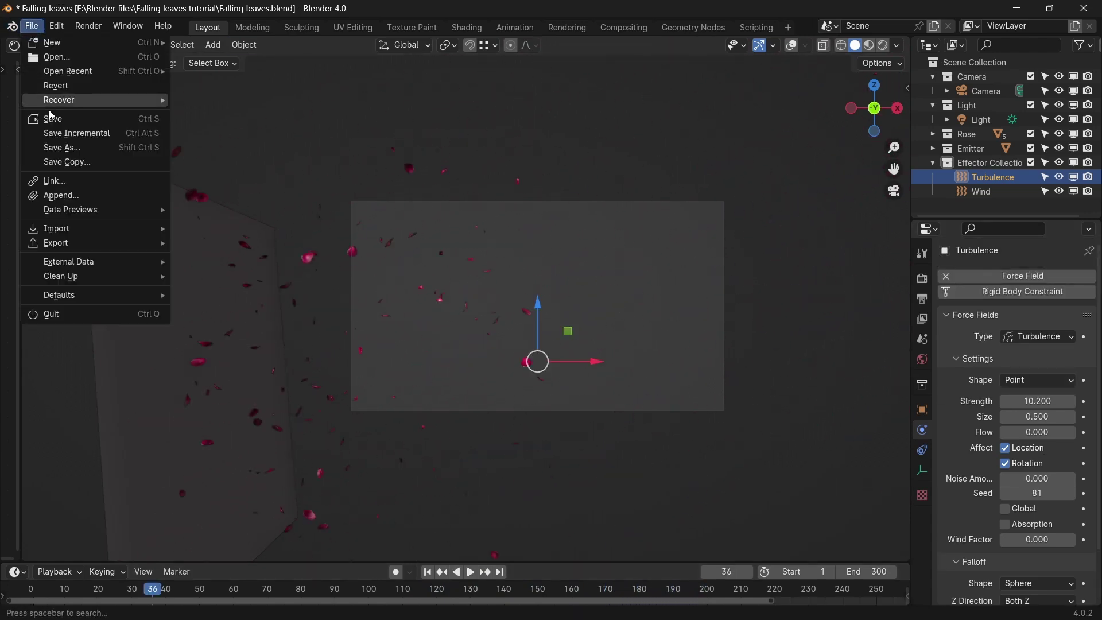
left_click(57, 117)
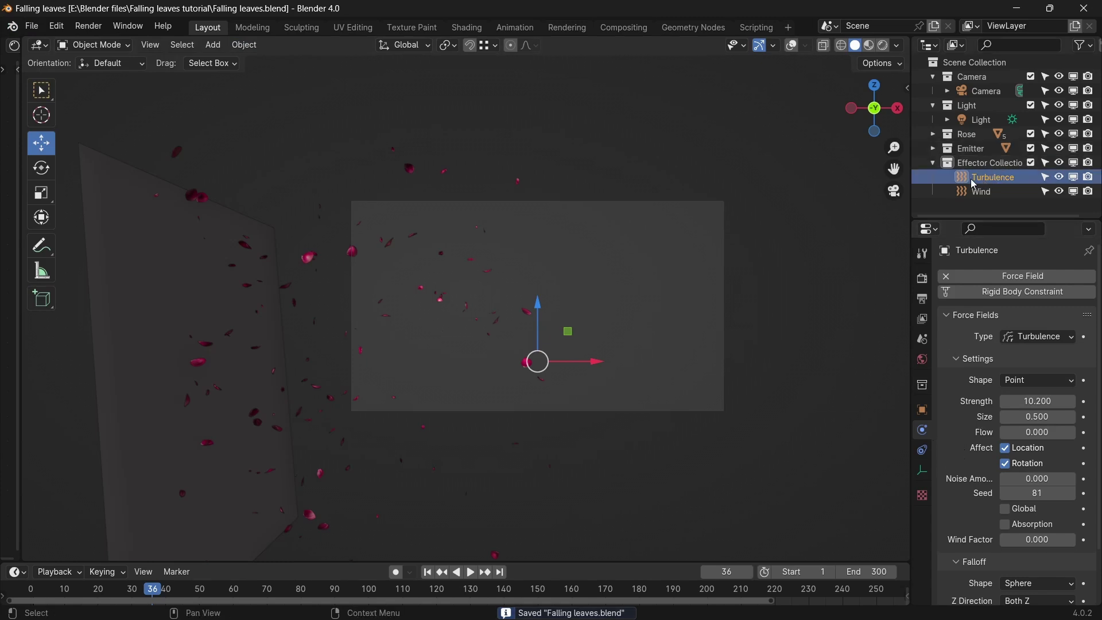
left_click(934, 148)
left_click(979, 163)
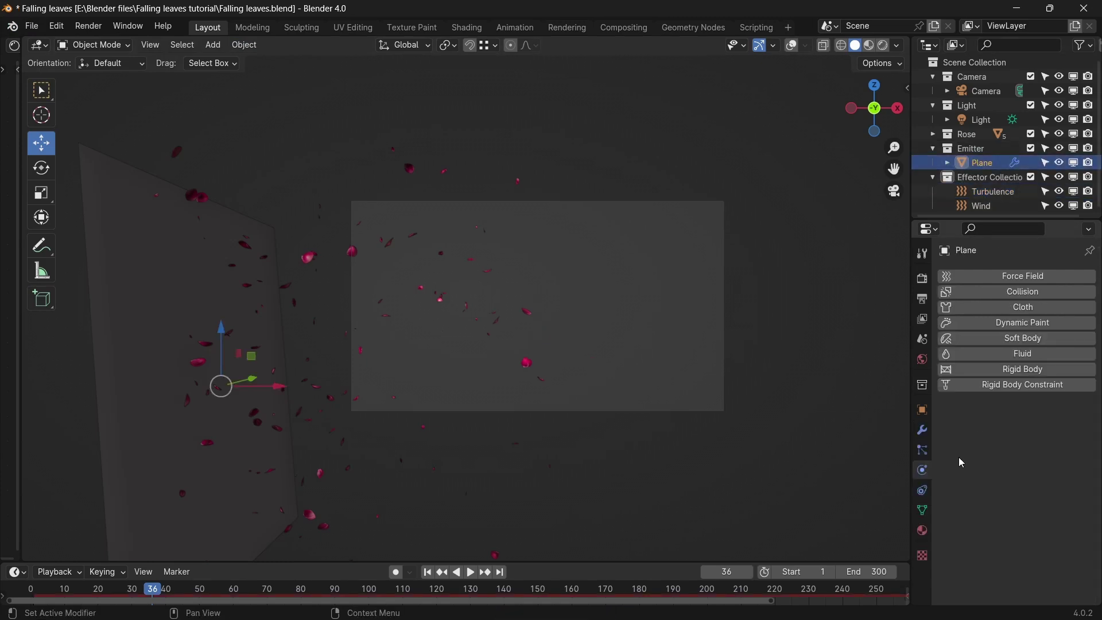
left_click(923, 450)
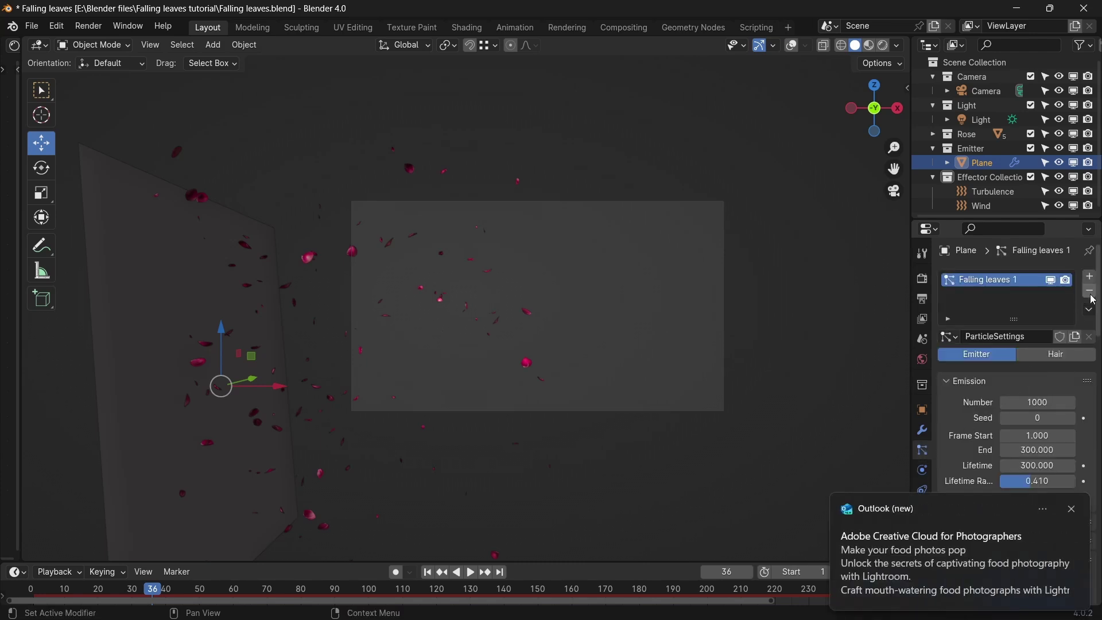
left_click(1072, 511)
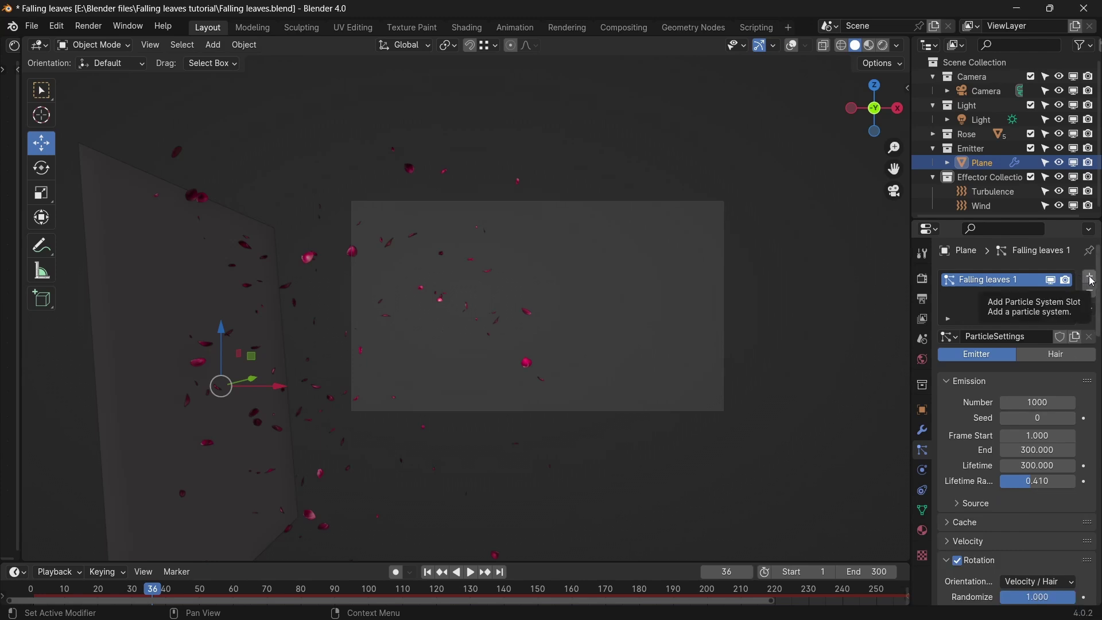
Step: Duplicate Falling leaves 1, give the copy independent settings, and name it Falling leaves 2
left_click(1091, 310)
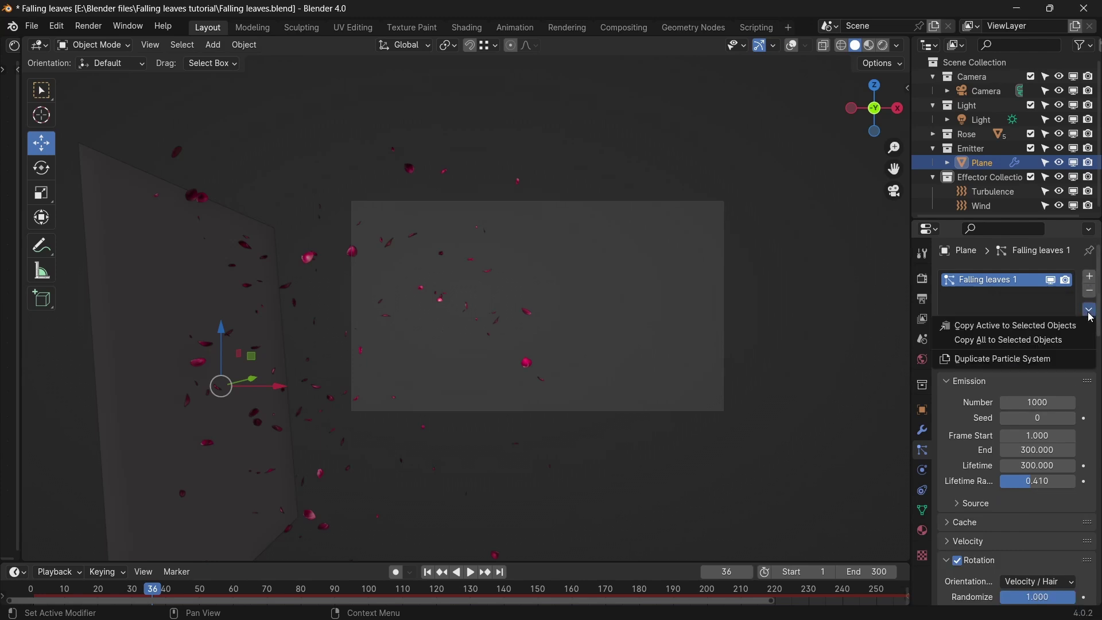
left_click(1015, 360)
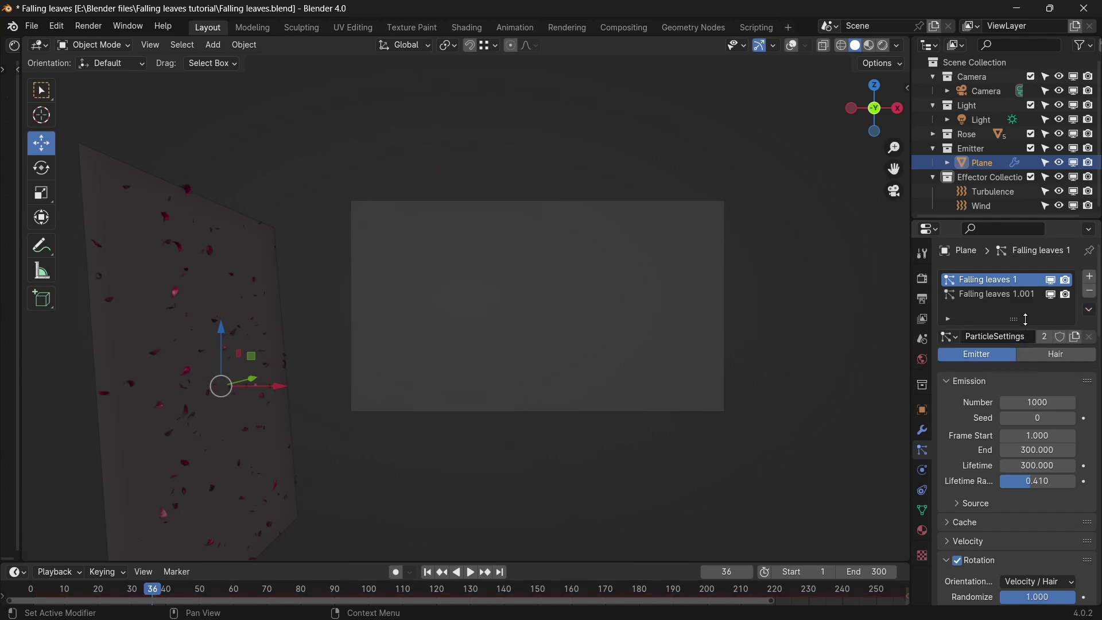
left_click(1025, 297)
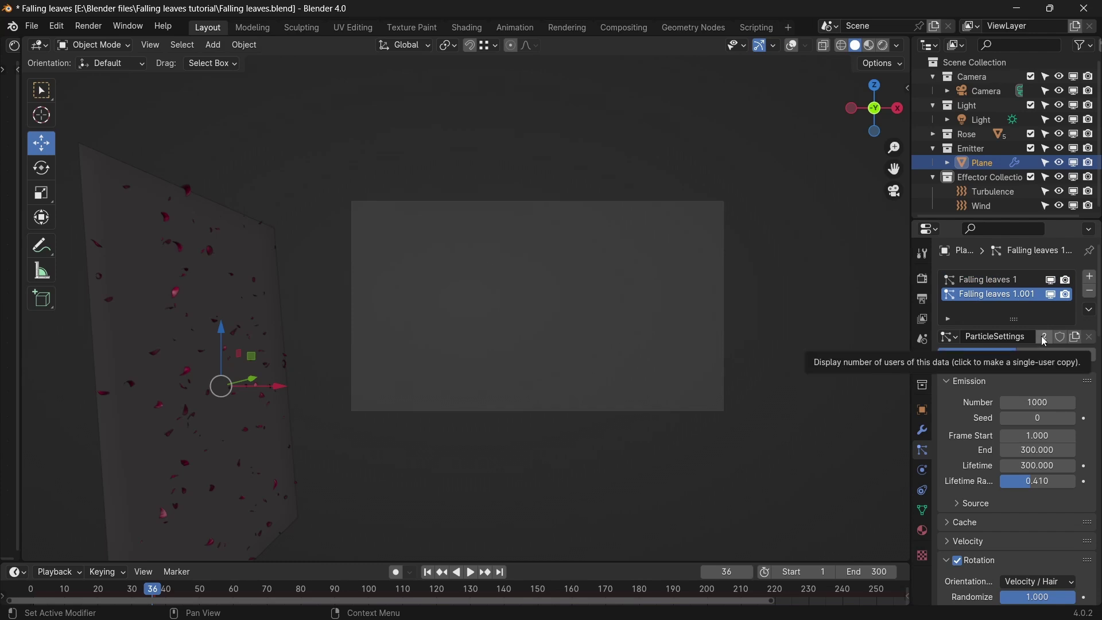
left_click(1046, 338)
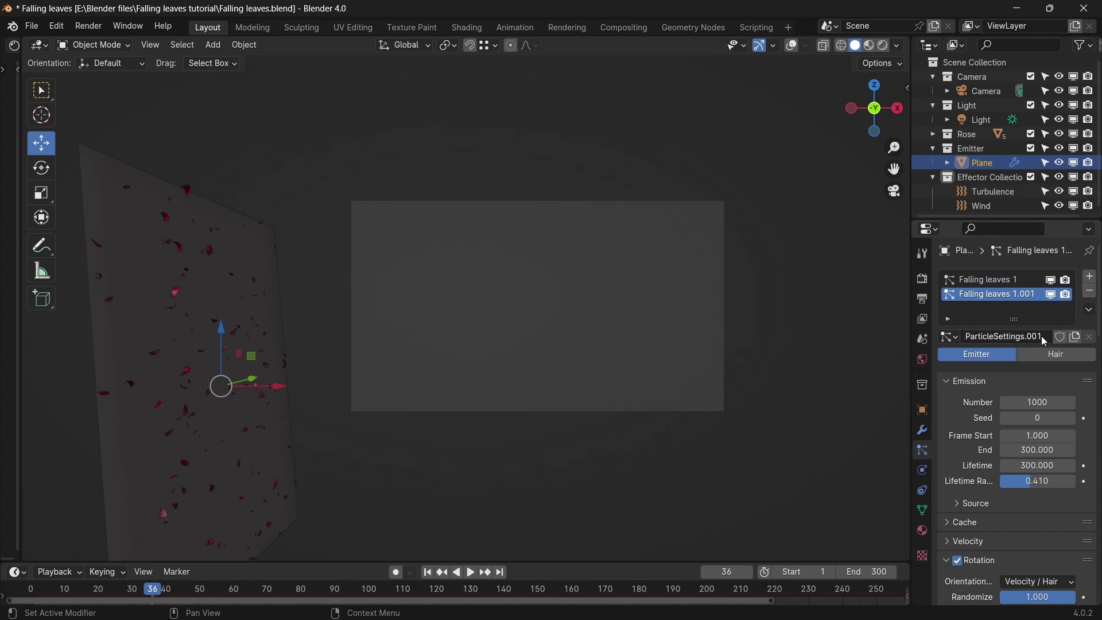
double_click(1010, 294)
type("2")
key("Return")
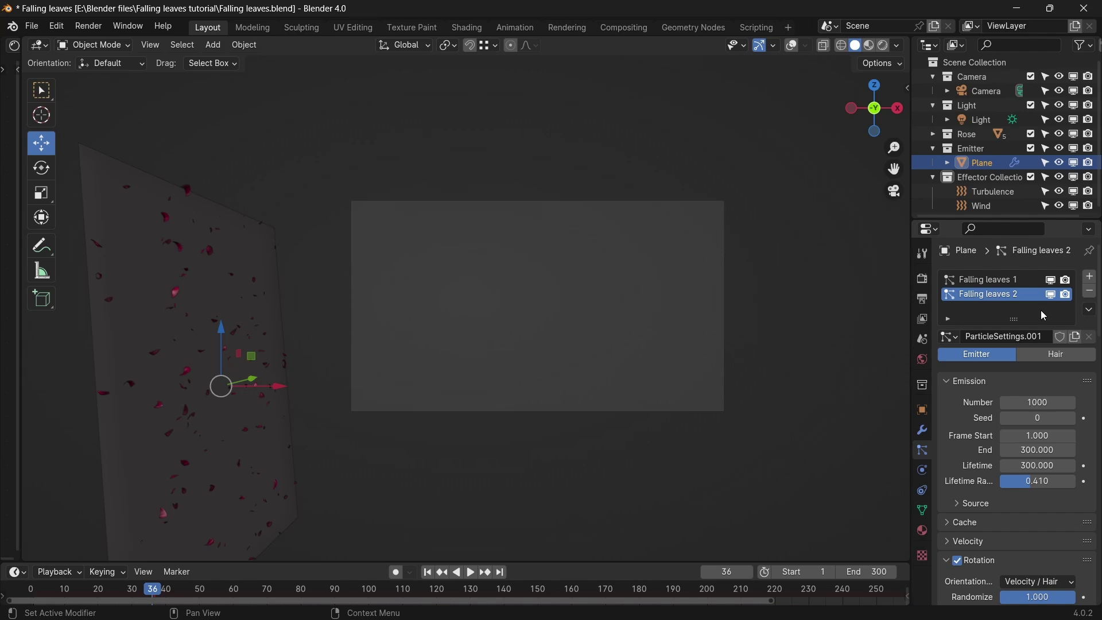
Step: Name the copy's settings ParticleSettings 2 and rename the original's settings to ParticleSettings 1
left_click(1037, 336)
left_click(1040, 338)
key("Return")
left_click(1022, 281)
left_click(1024, 335)
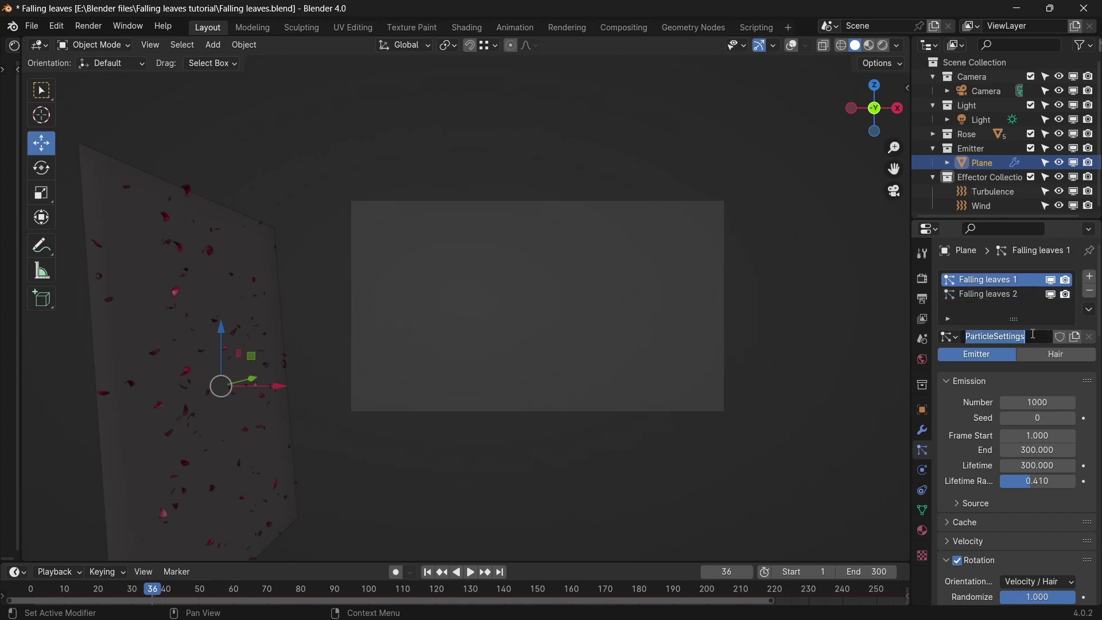
left_click(1036, 336)
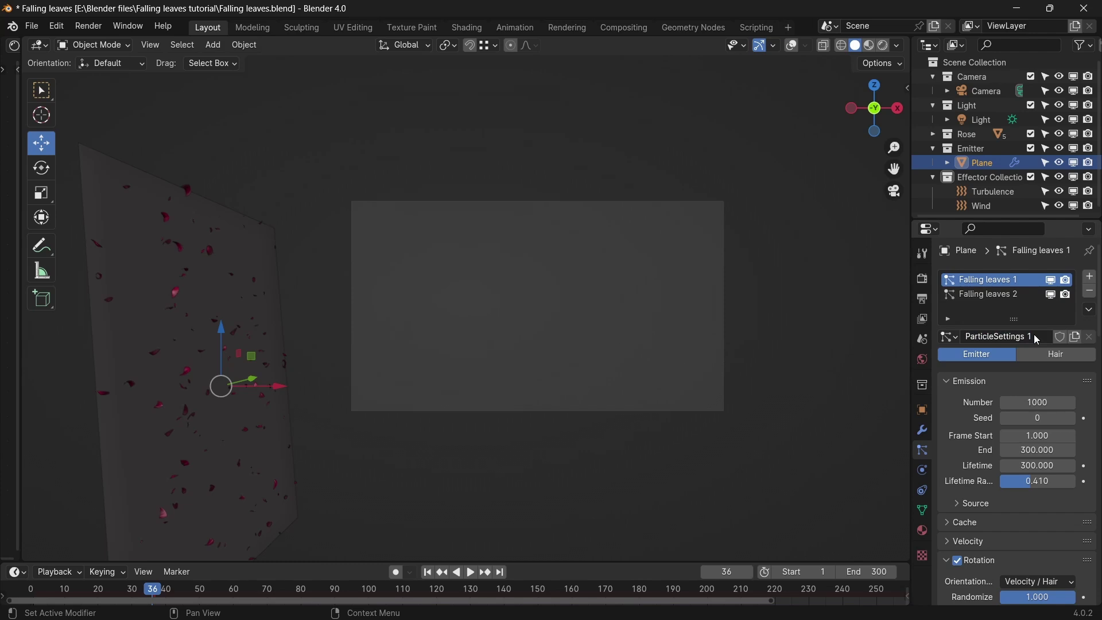
left_click(1023, 294)
Step: Make Falling leaves 2 emit from frame 301 to frame 600, then start saving the file
left_click(1018, 279)
left_click(1015, 295)
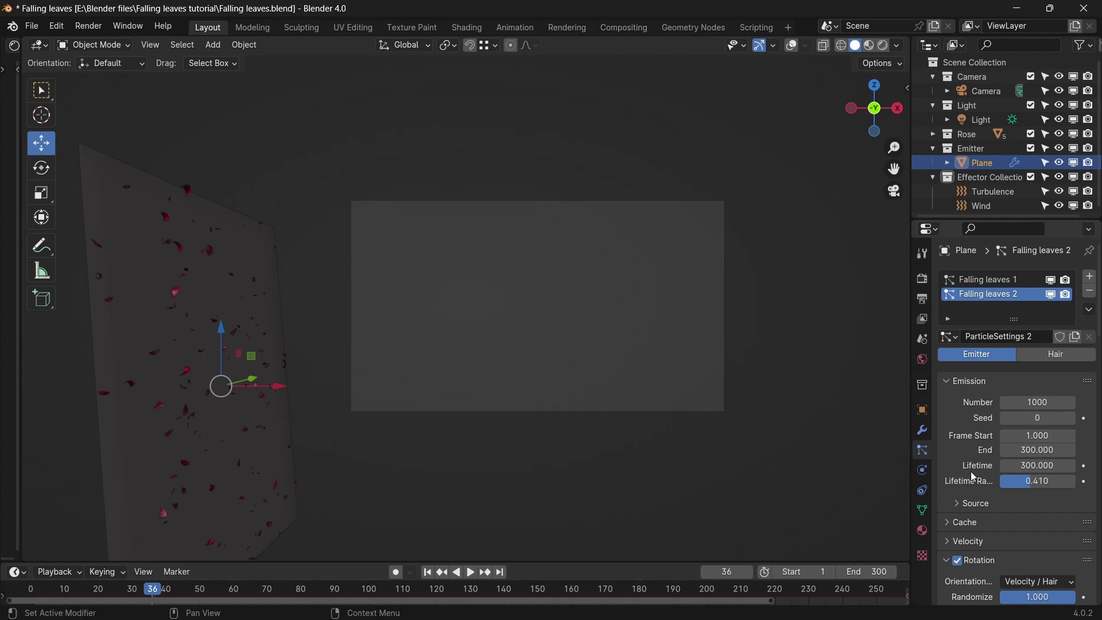
left_click(1040, 436)
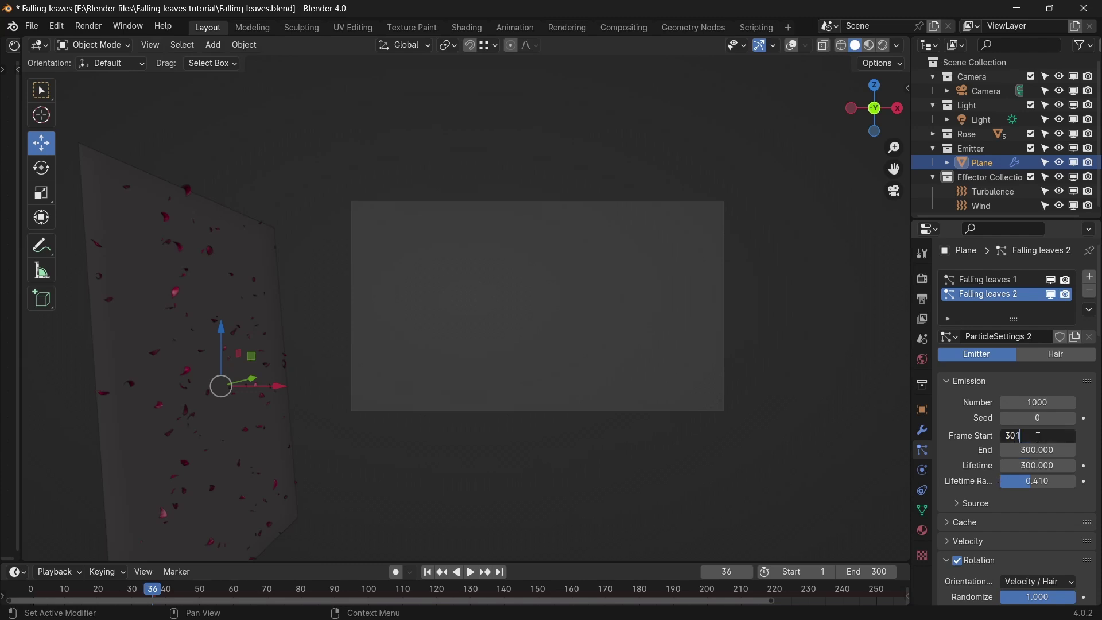
type("301")
key("Return")
left_click(1040, 452)
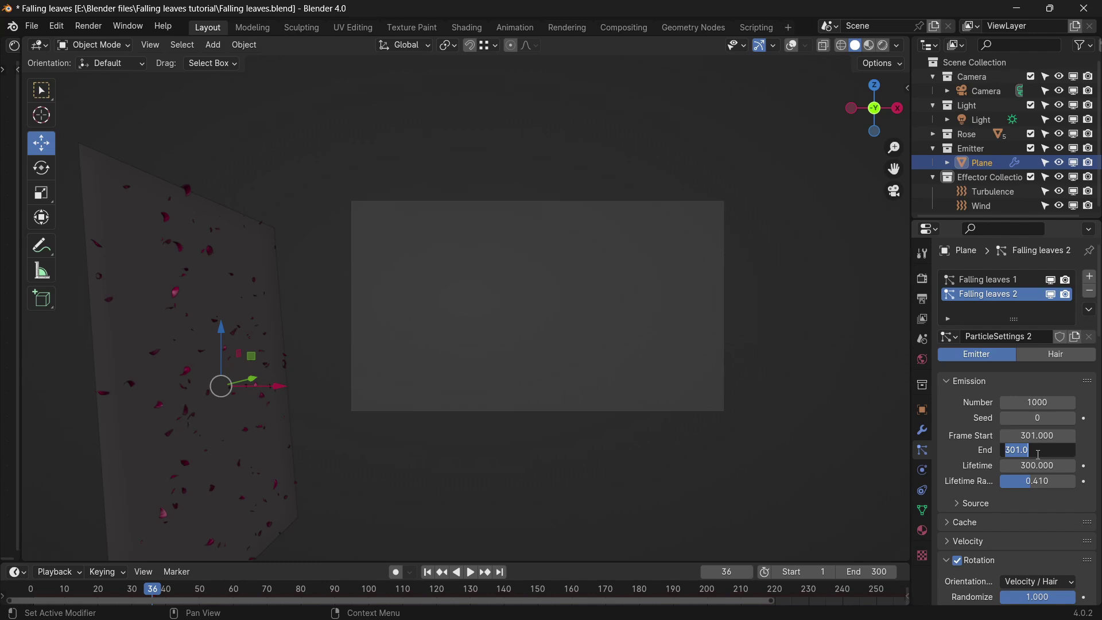
type("600")
key("Return")
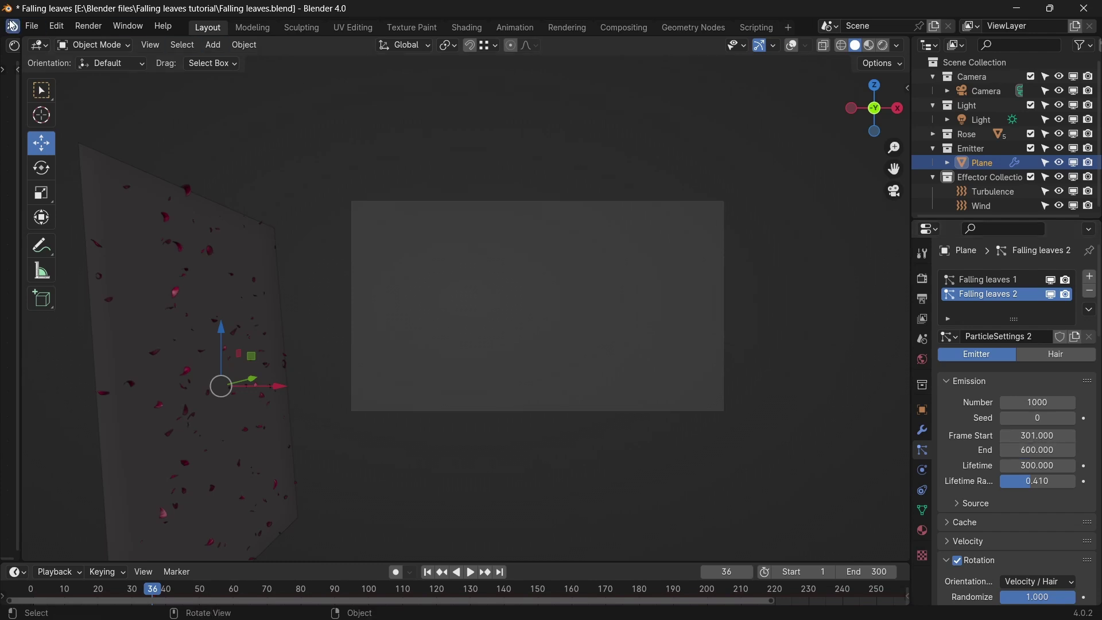
left_click(32, 26)
Step: Save the blend file and preview the petal animation from the first frame
left_click(59, 119)
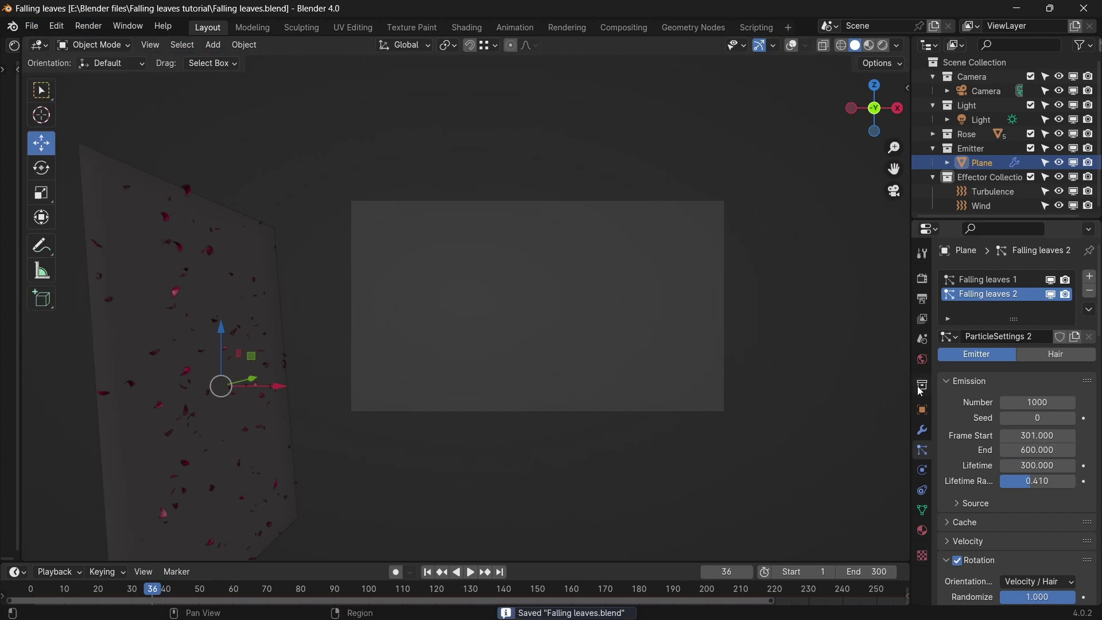
left_click(427, 572)
left_click(471, 574)
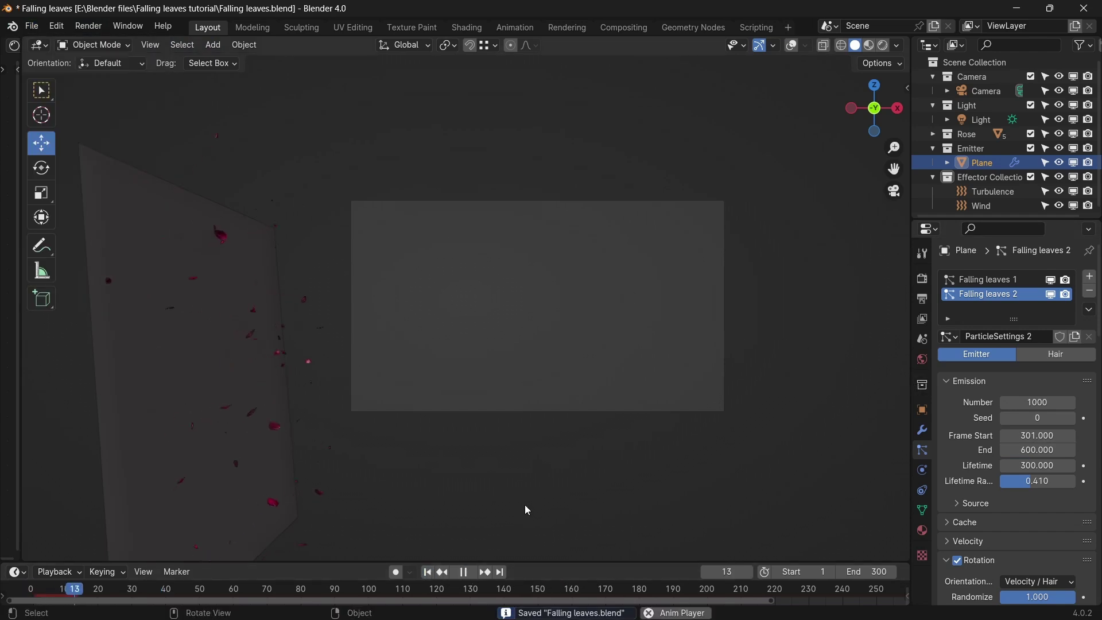
key("space")
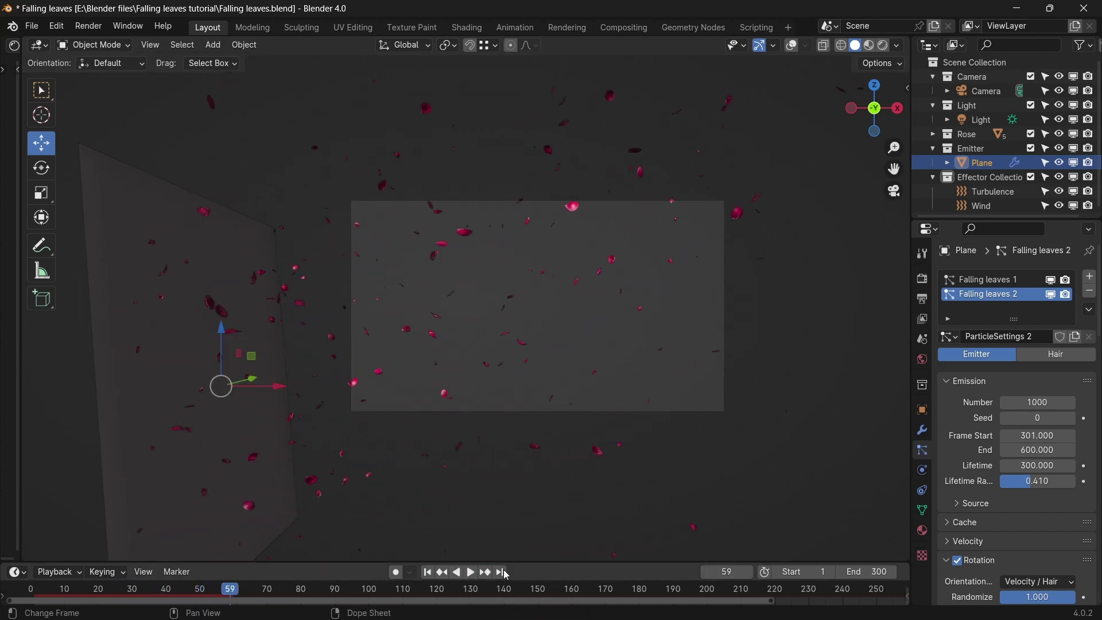
Step: Set the scene frame range to start at 301 and end at 600
left_click(823, 574)
type("301")
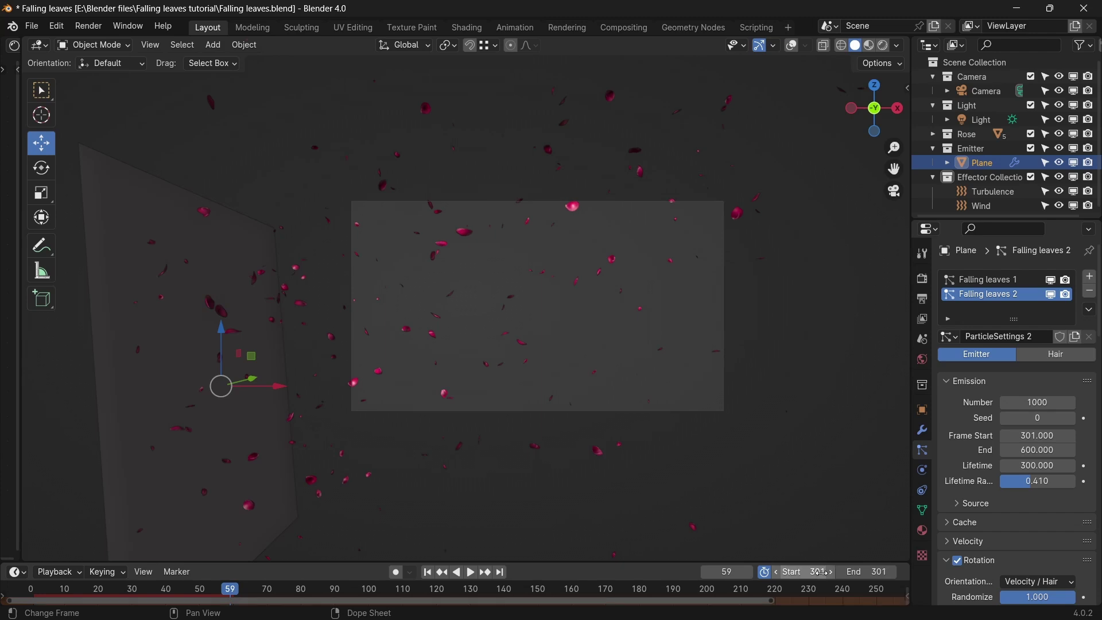
key("Return")
left_click(867, 573)
type("6")
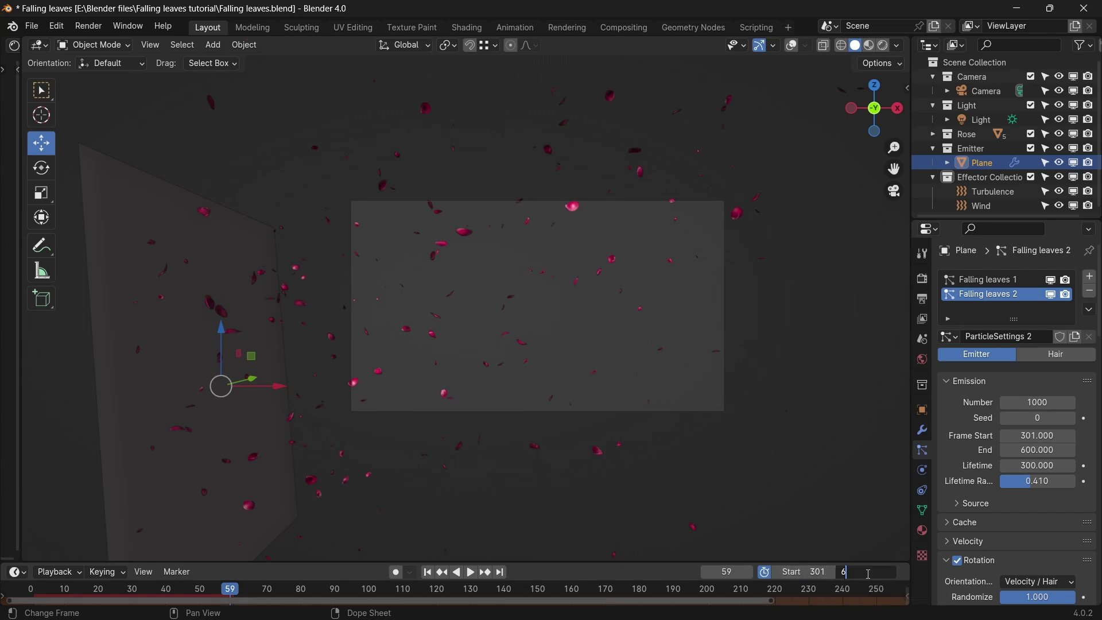
key("Return")
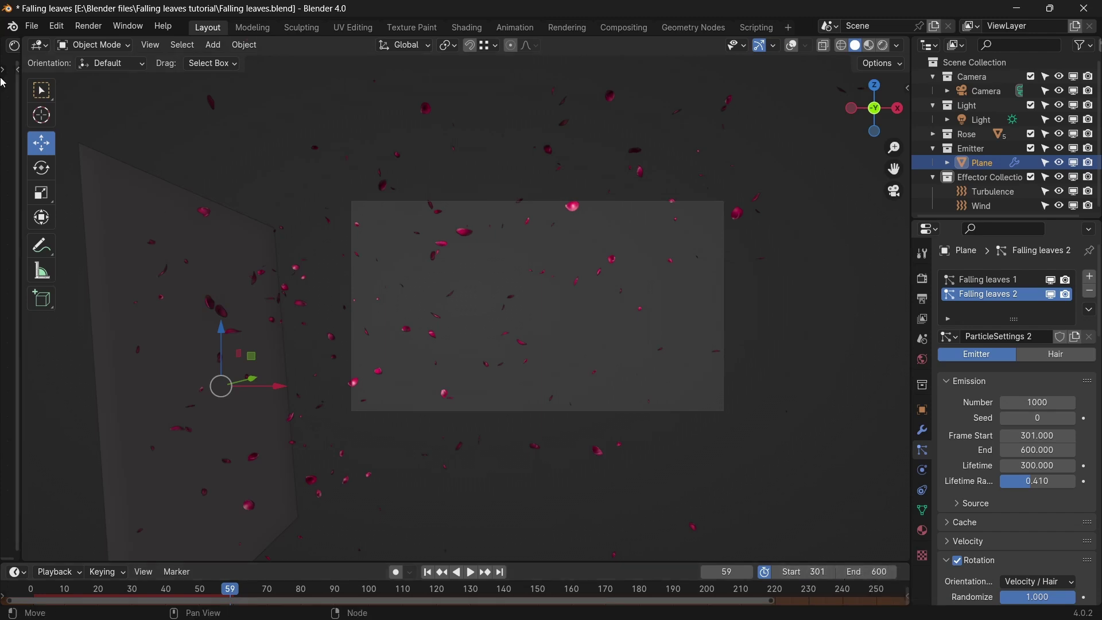
Step: Save the file again and play the animation from frame 301
left_click(31, 27)
left_click(60, 119)
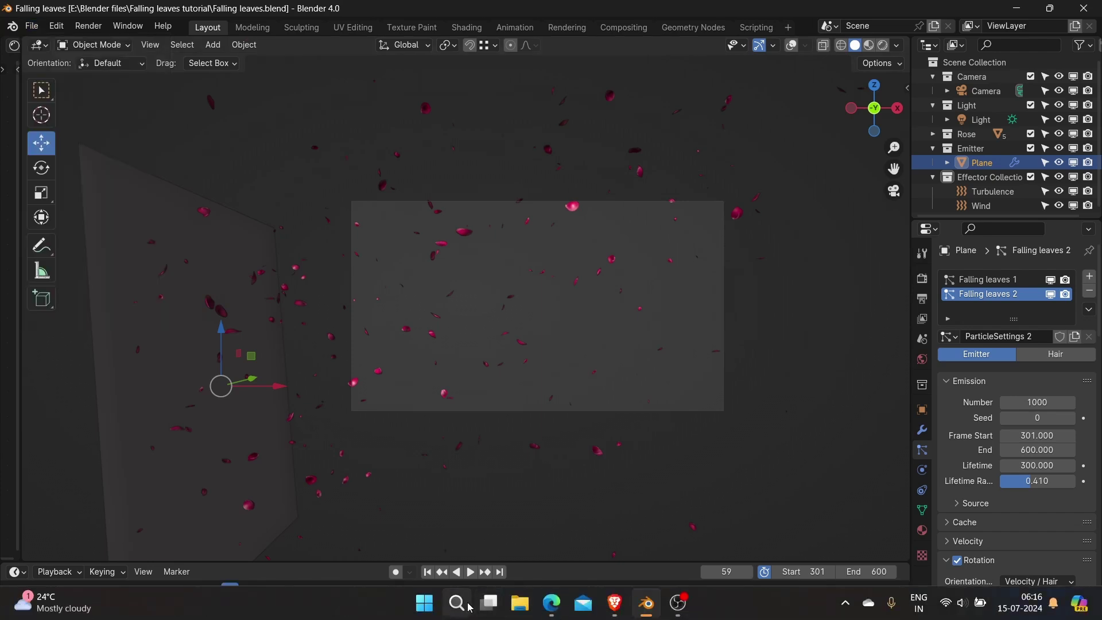
left_click(427, 572)
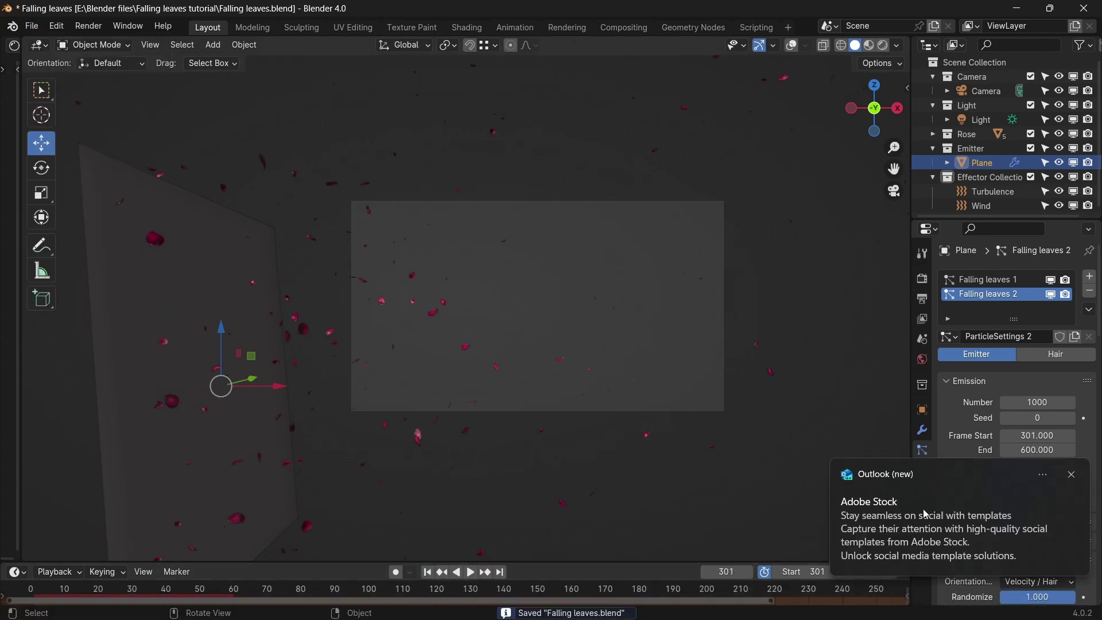
left_click(1073, 475)
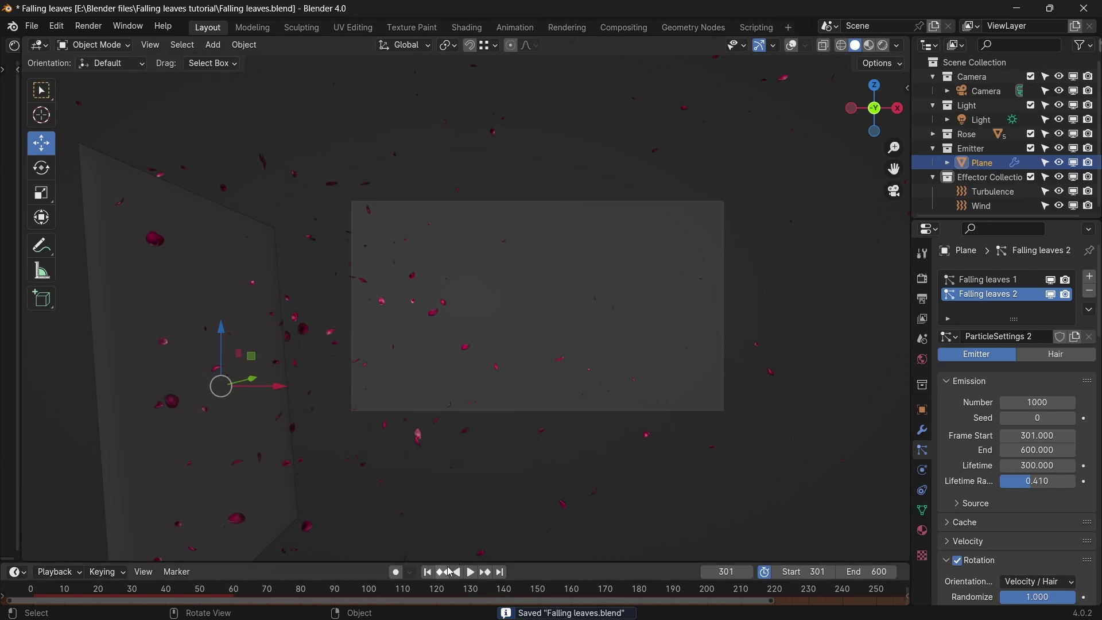
left_click(471, 573)
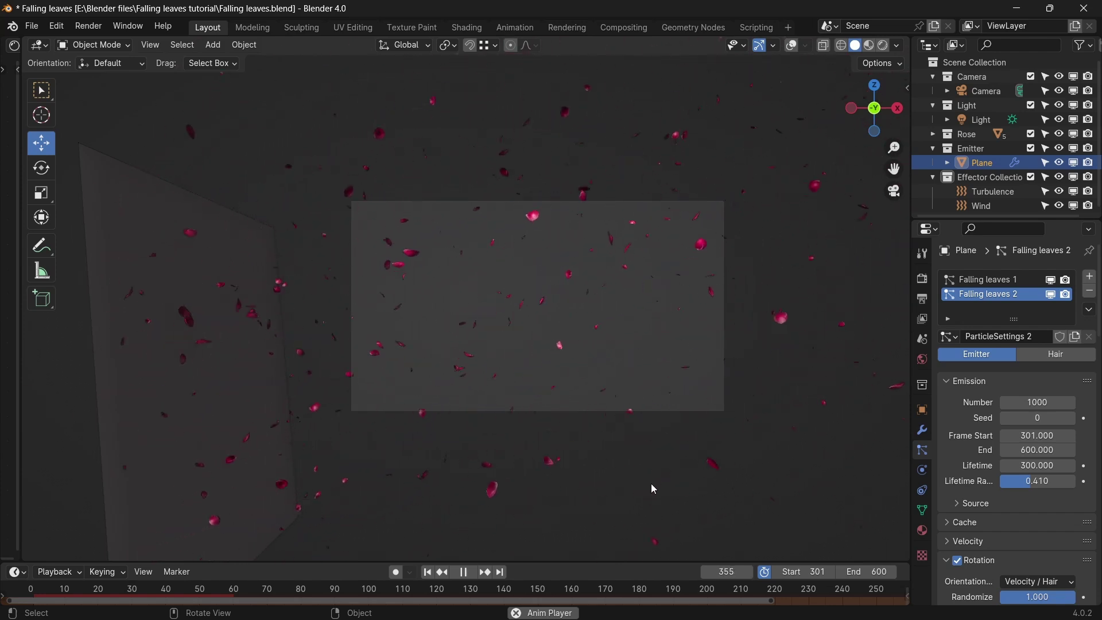
Step: Stop playback and bake the particle caches of Falling leaves 2 and Falling leaves 1
left_click(464, 573)
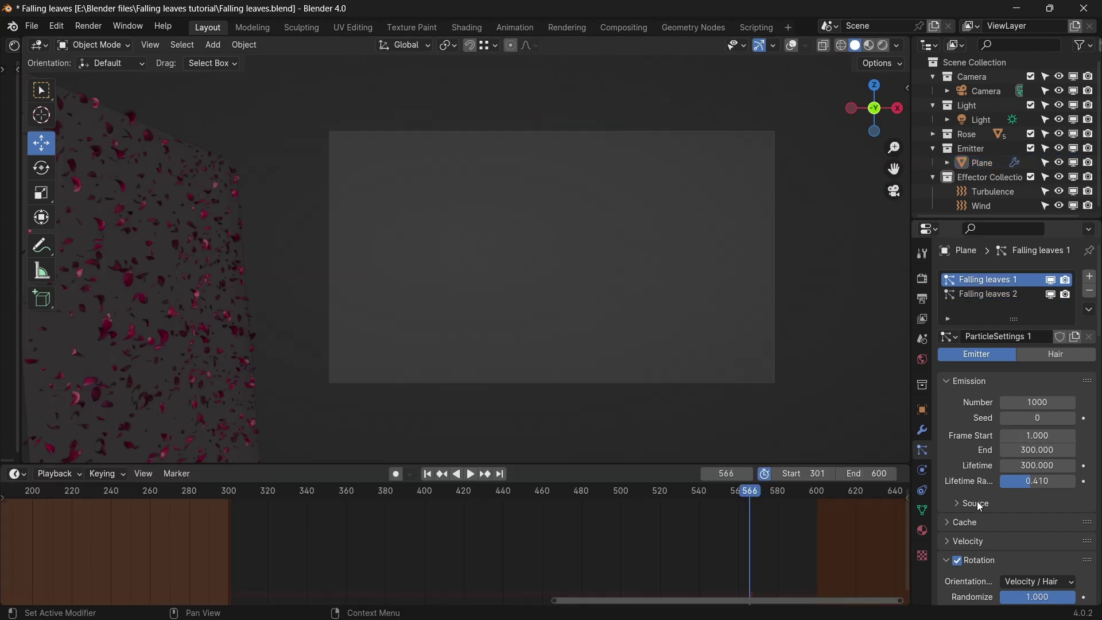
left_click(981, 520)
scroll(1022, 511, "down", 5)
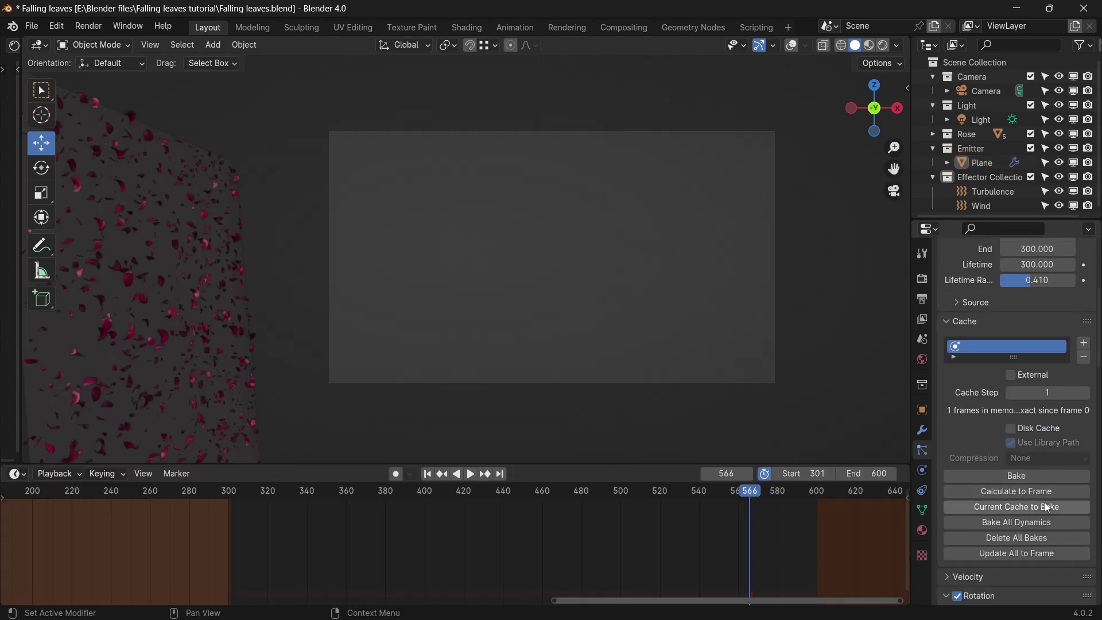
left_click(1052, 478)
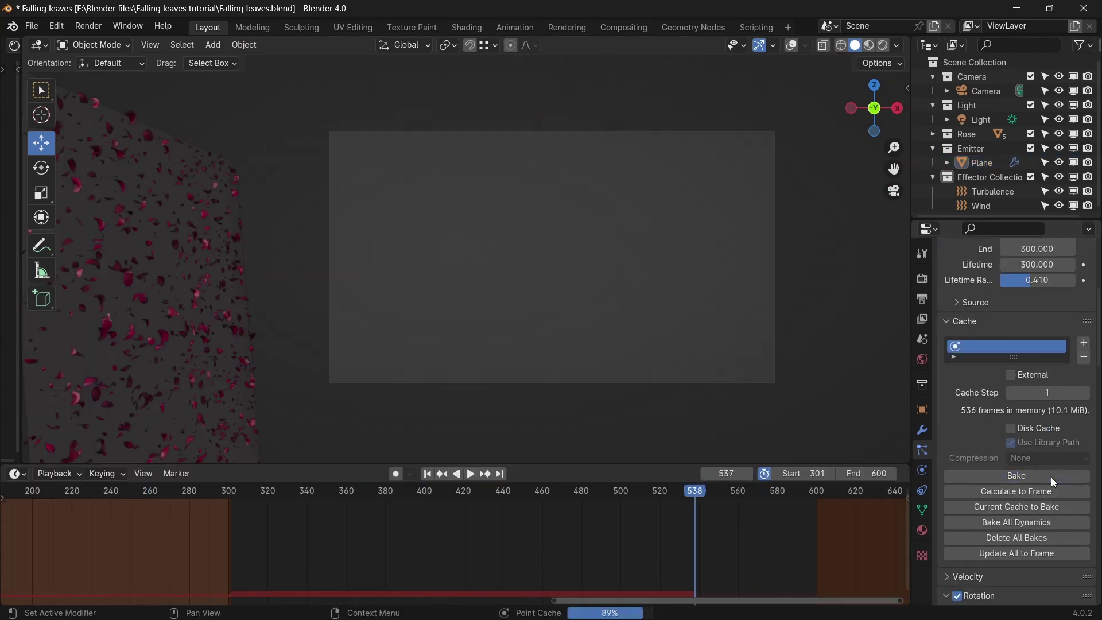
scroll(1042, 419, "up", 7)
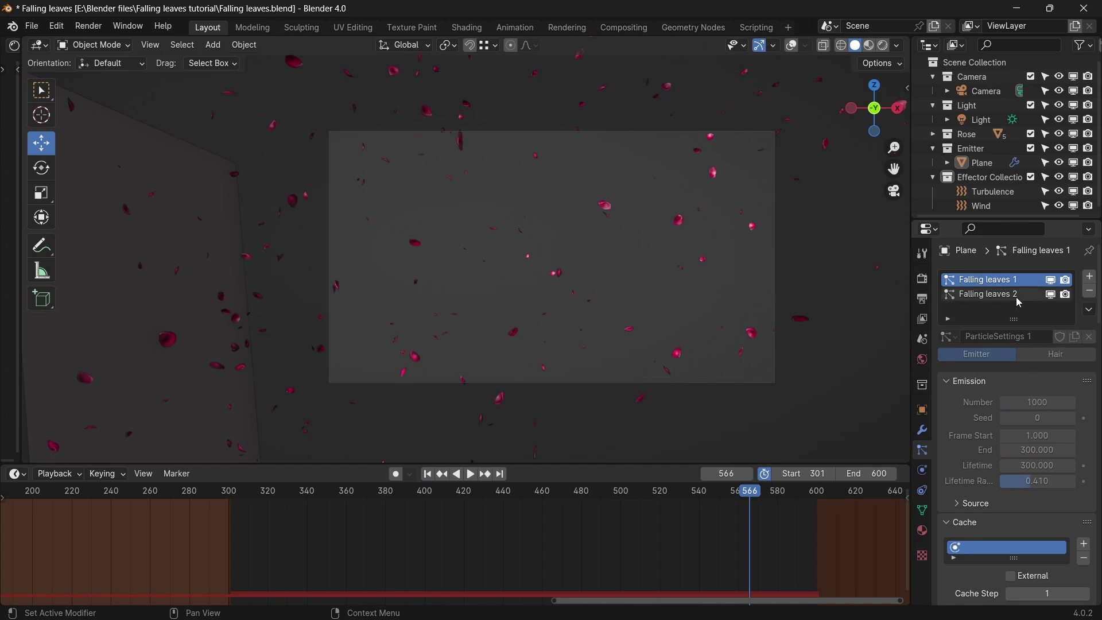
left_click(1020, 302)
scroll(1025, 422, "down", 10)
left_click(1032, 360)
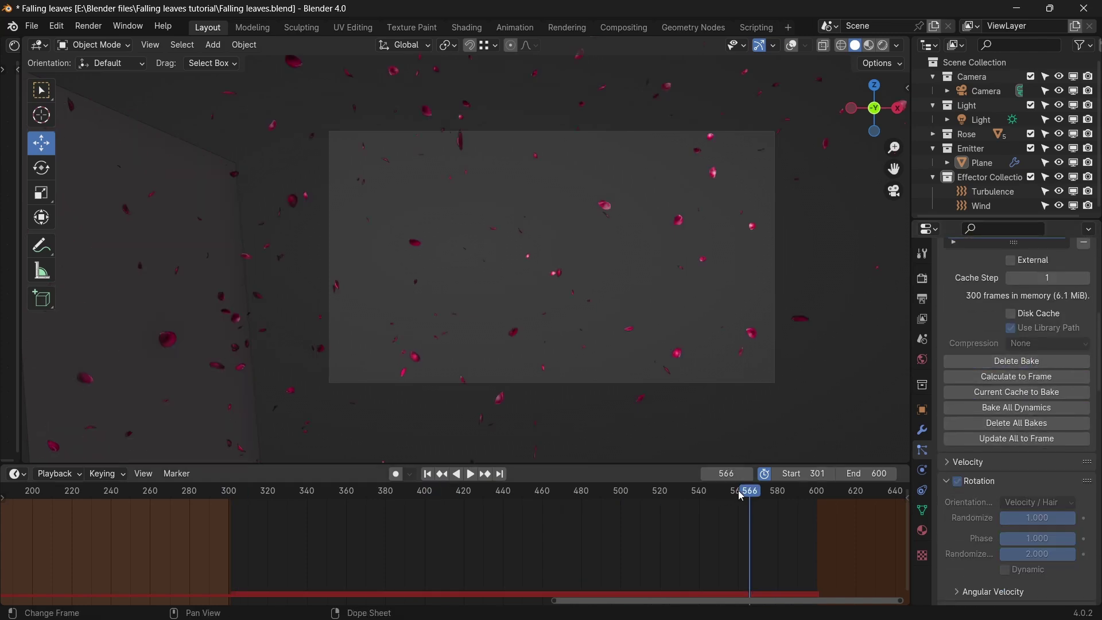
Step: Scrub between frames 301 and 600 and play the baked petal animation
left_click_drag(741, 495, 820, 490)
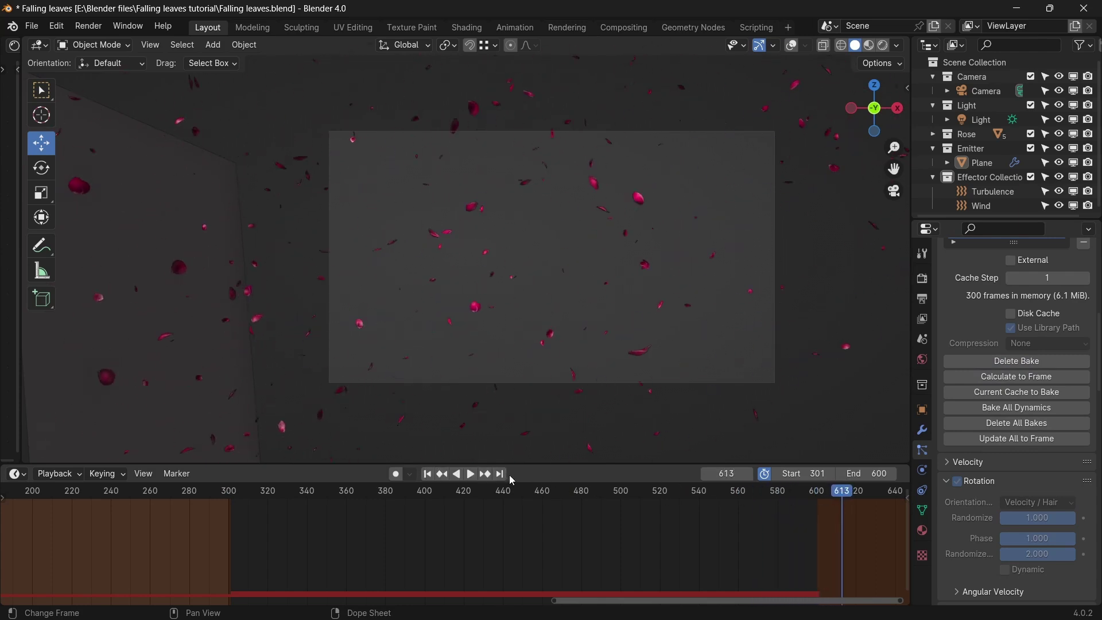
left_click(429, 476)
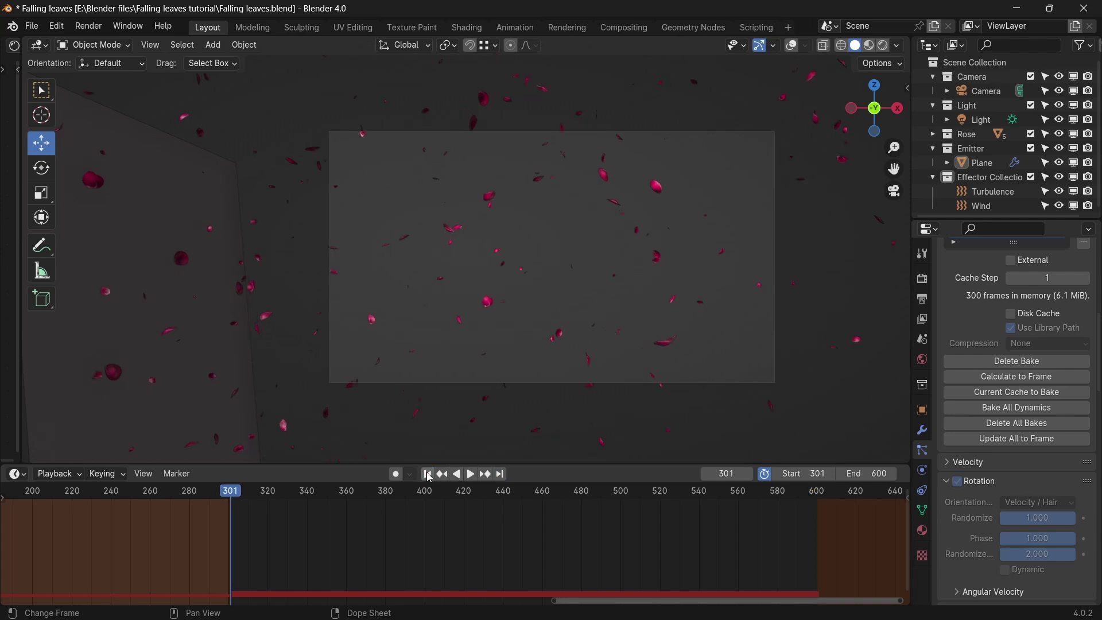
left_click(502, 475)
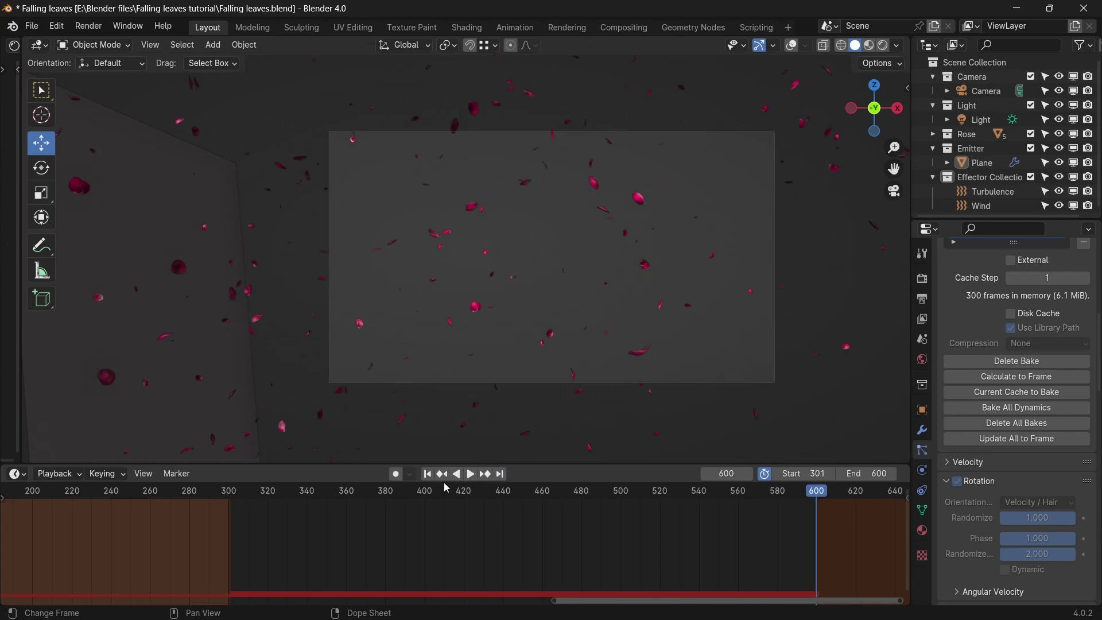
left_click(430, 476)
left_click(500, 476)
left_click(430, 476)
left_click(784, 493)
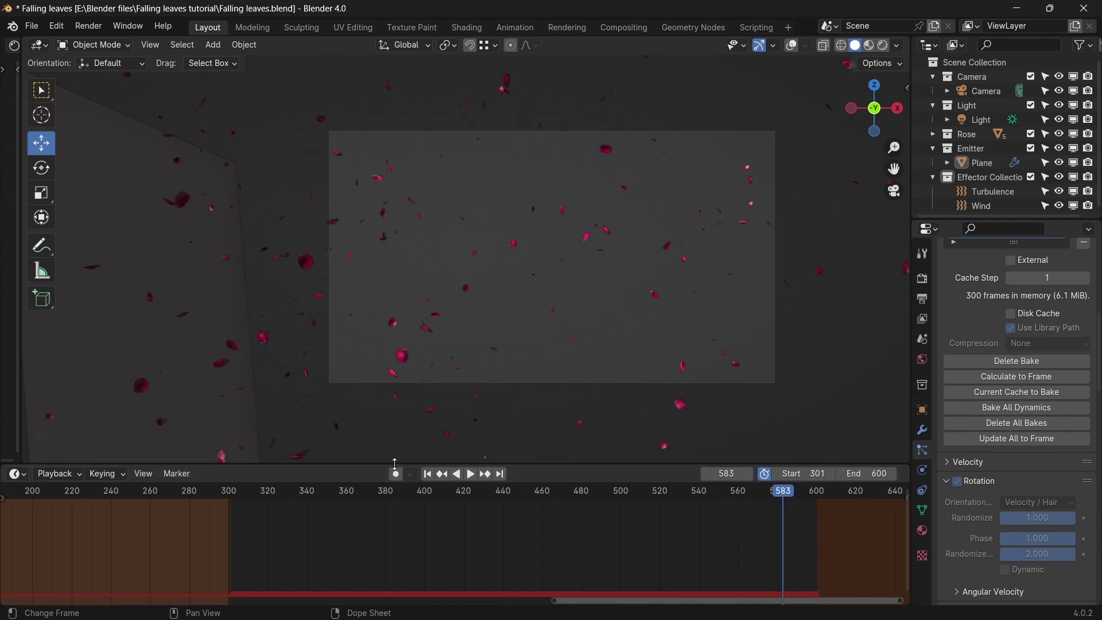
left_click(469, 475)
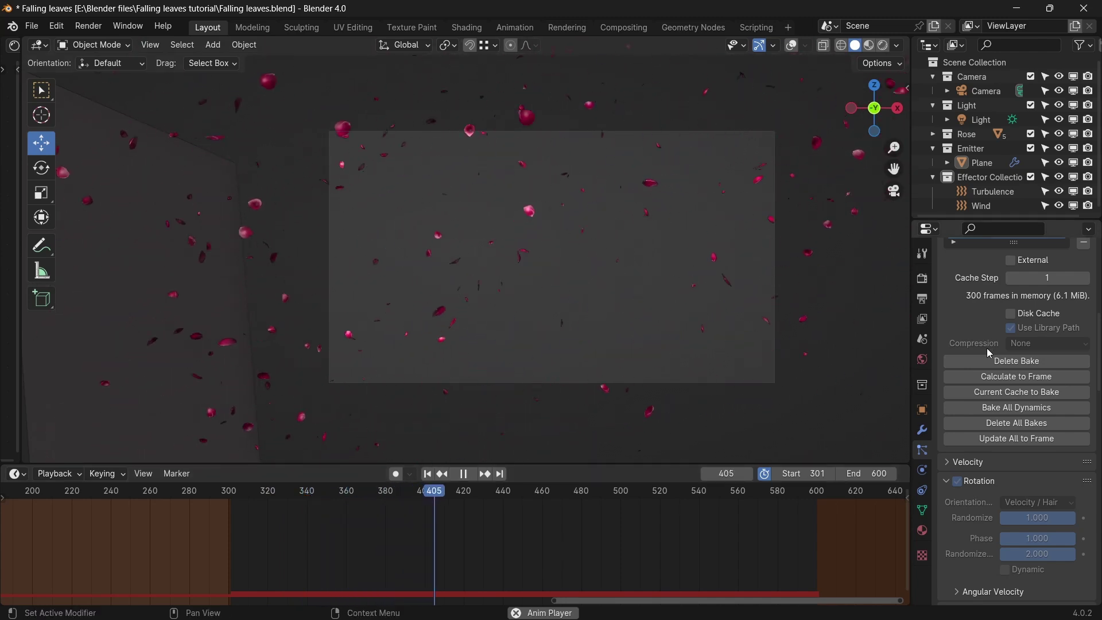
Step: Remove the forest.exr image from the World background colour
left_click(923, 278)
scroll(976, 379, "down", 3)
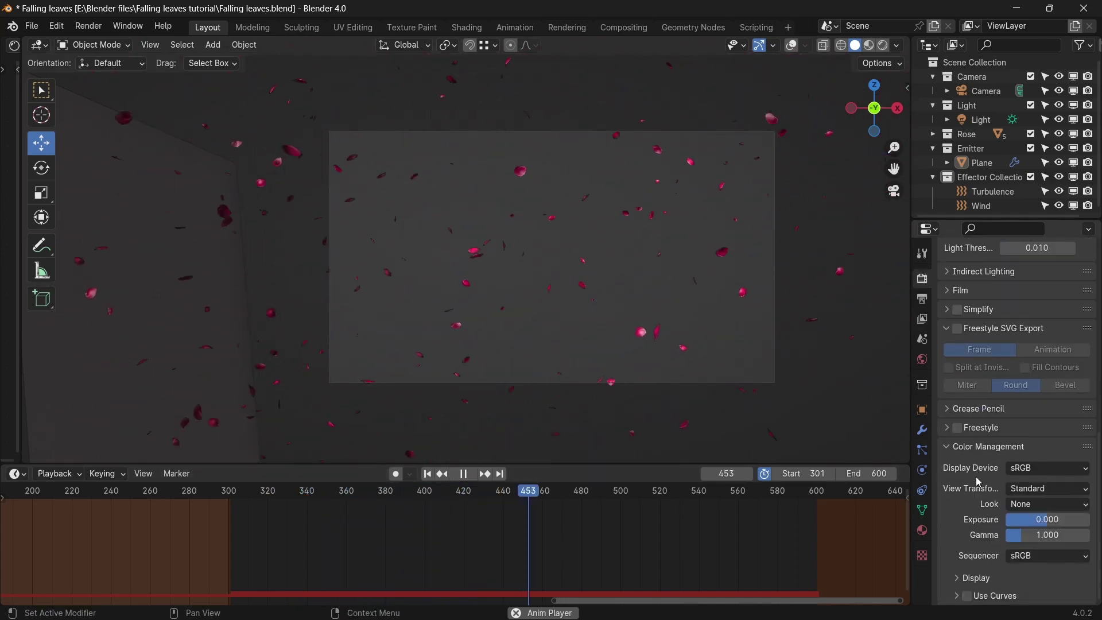
scroll(976, 379, "up", 8)
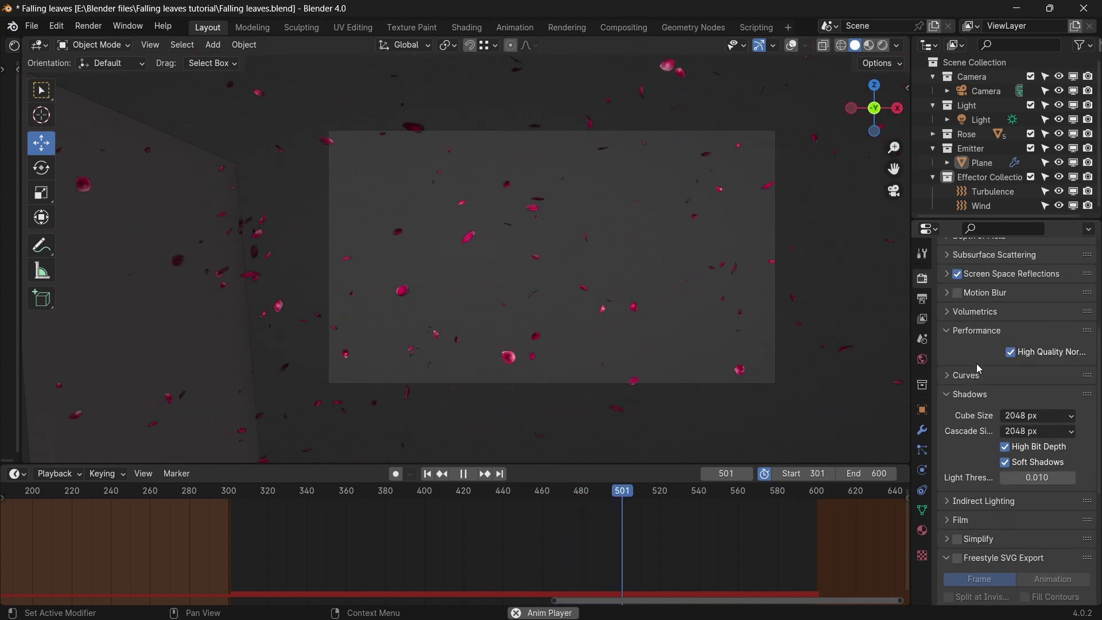
scroll(967, 338, "up", 2)
left_click(922, 360)
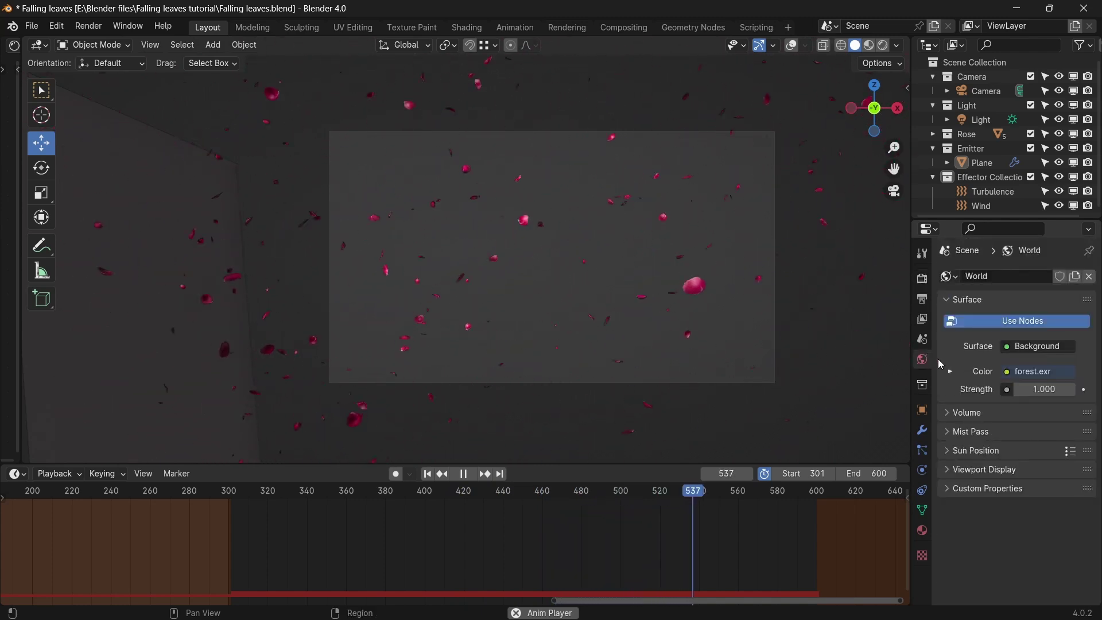
left_click(1009, 375)
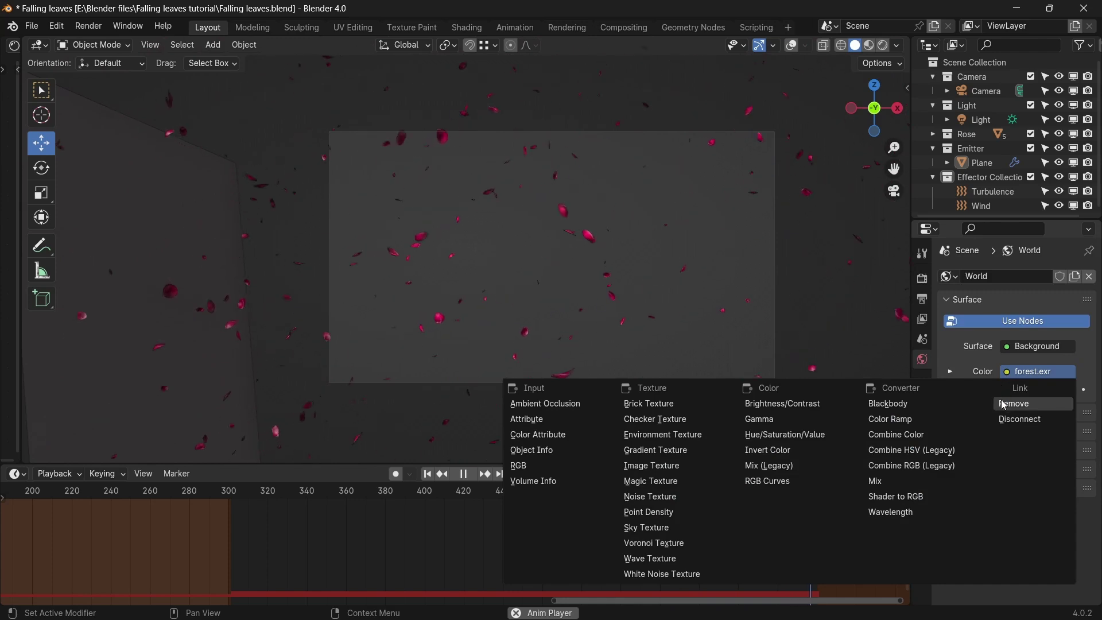
left_click(1019, 401)
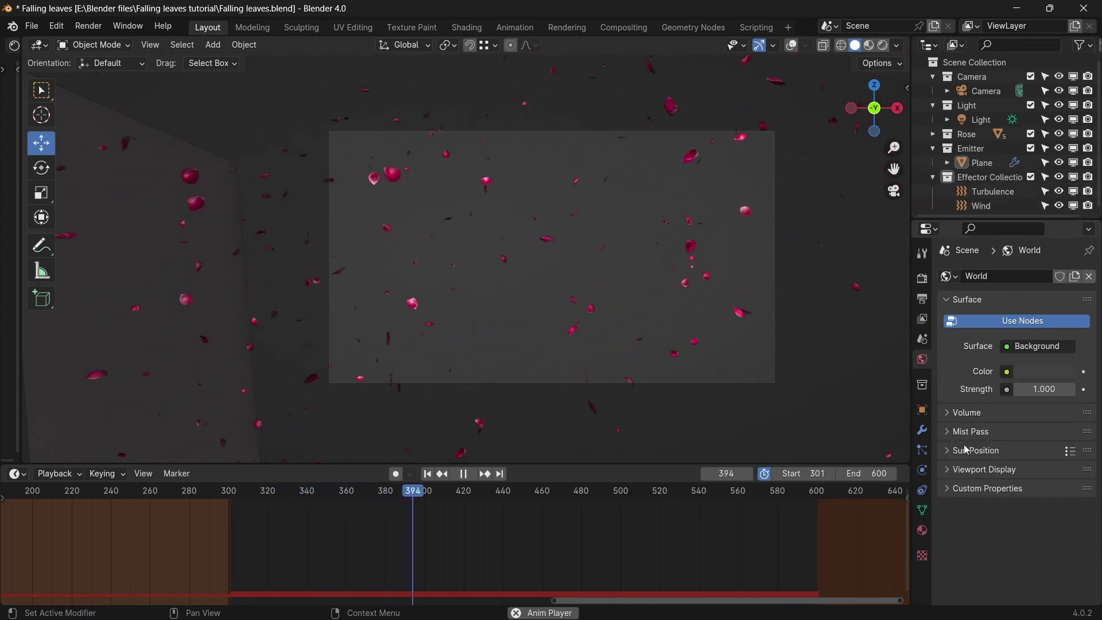
Step: Raise the world colour value to 1.0 for white and view it in rendered shading
left_click(1028, 371)
left_click_drag(976, 336, 1039, 336)
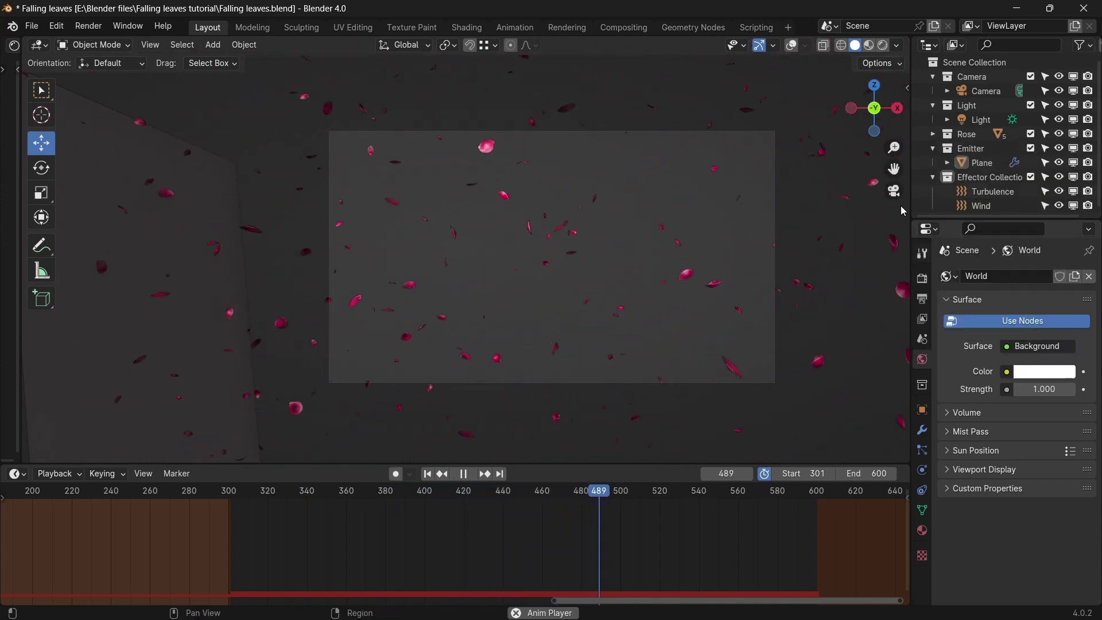
left_click(884, 46)
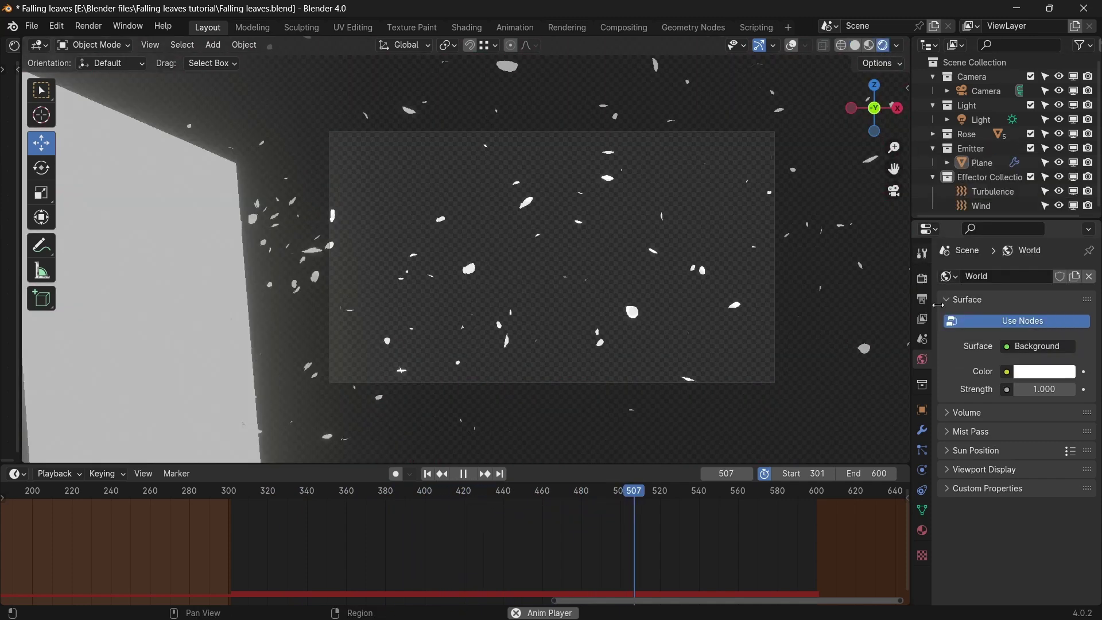
Step: Turn off Transparent in the render Film settings
left_click(923, 279)
scroll(989, 479, "down", 8)
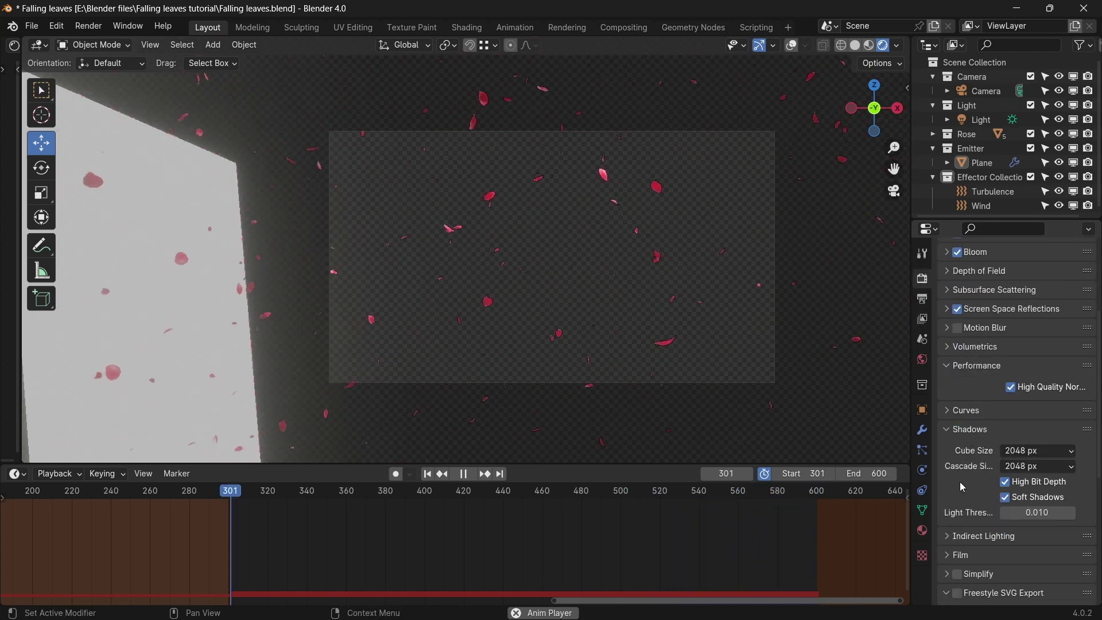
scroll(966, 489, "down", 5)
left_click(969, 446)
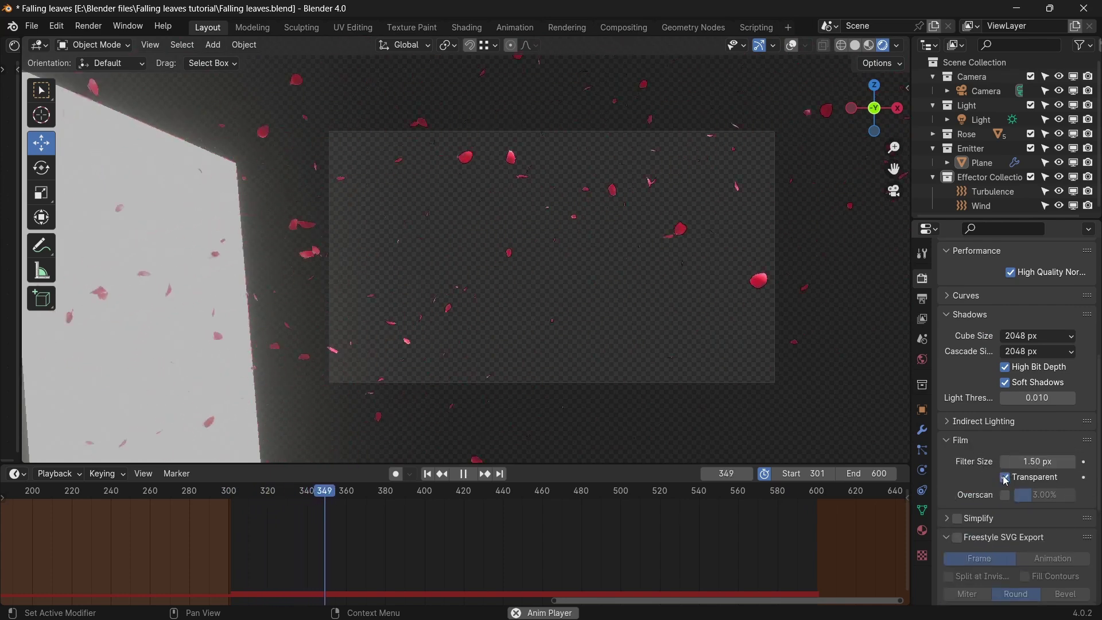
left_click(1004, 477)
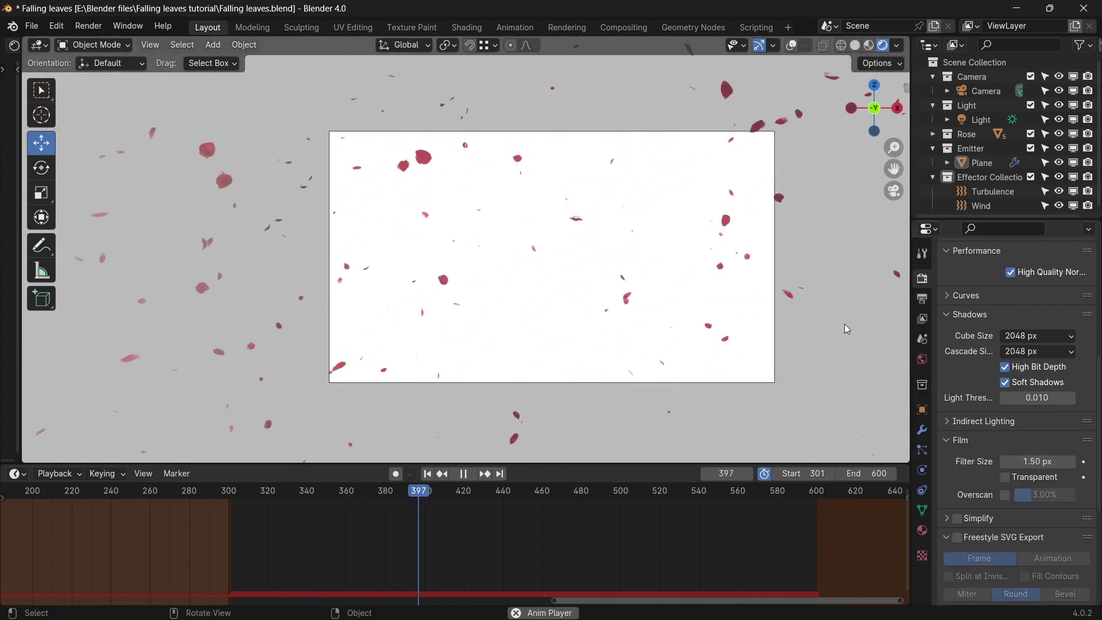
Step: Increase the camera's Passepartout to darken the area outside the camera frame
left_click(974, 92)
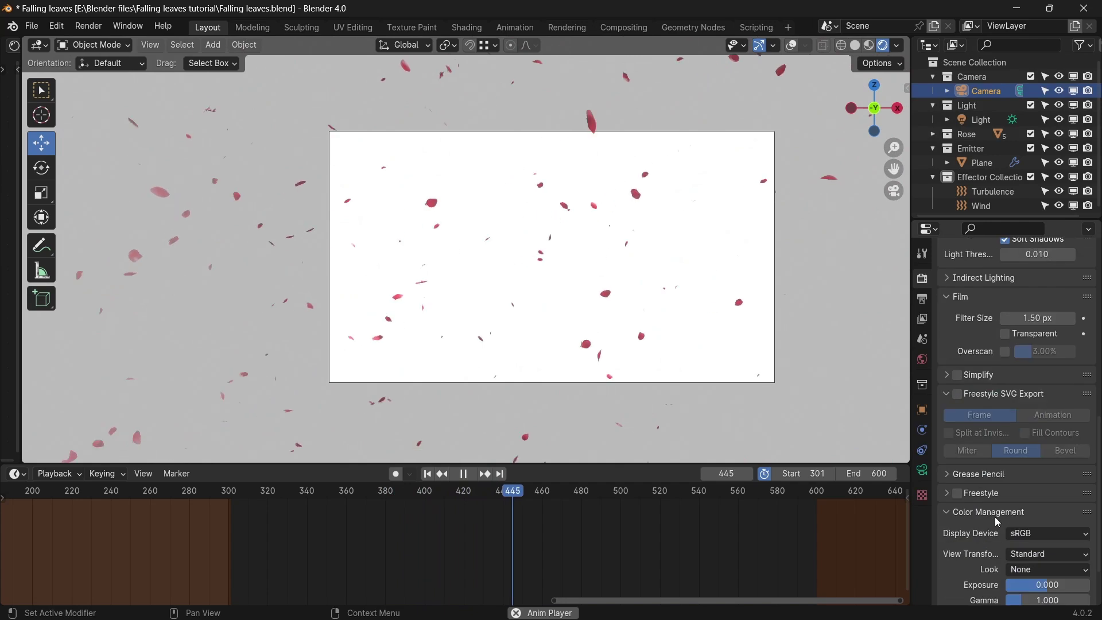
scroll(994, 517, "down", 6)
scroll(998, 505, "down", 3)
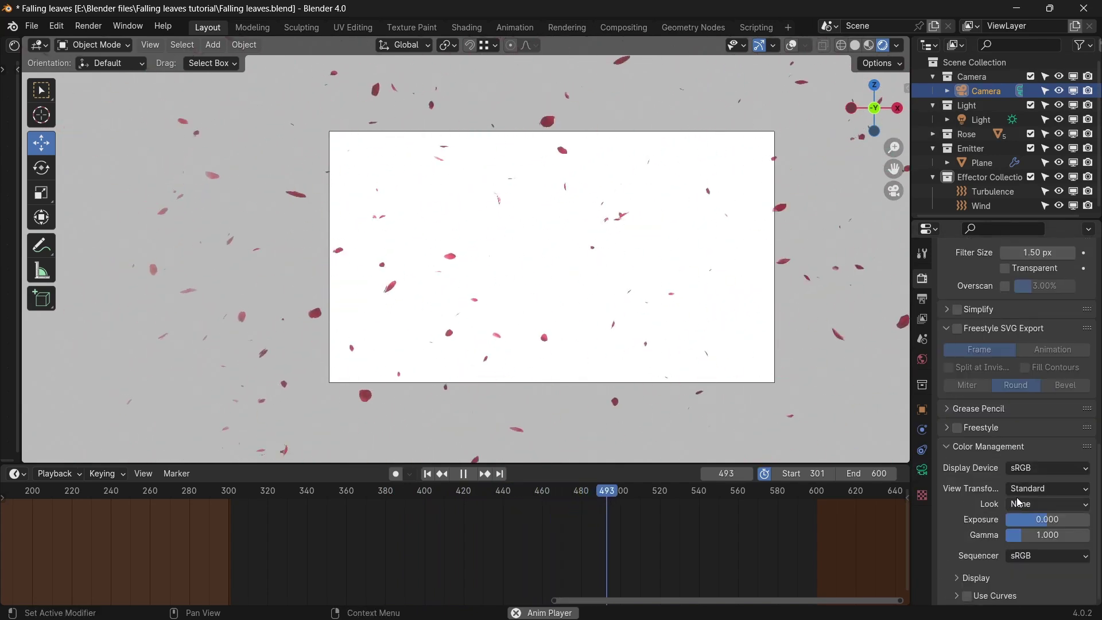
left_click(923, 474)
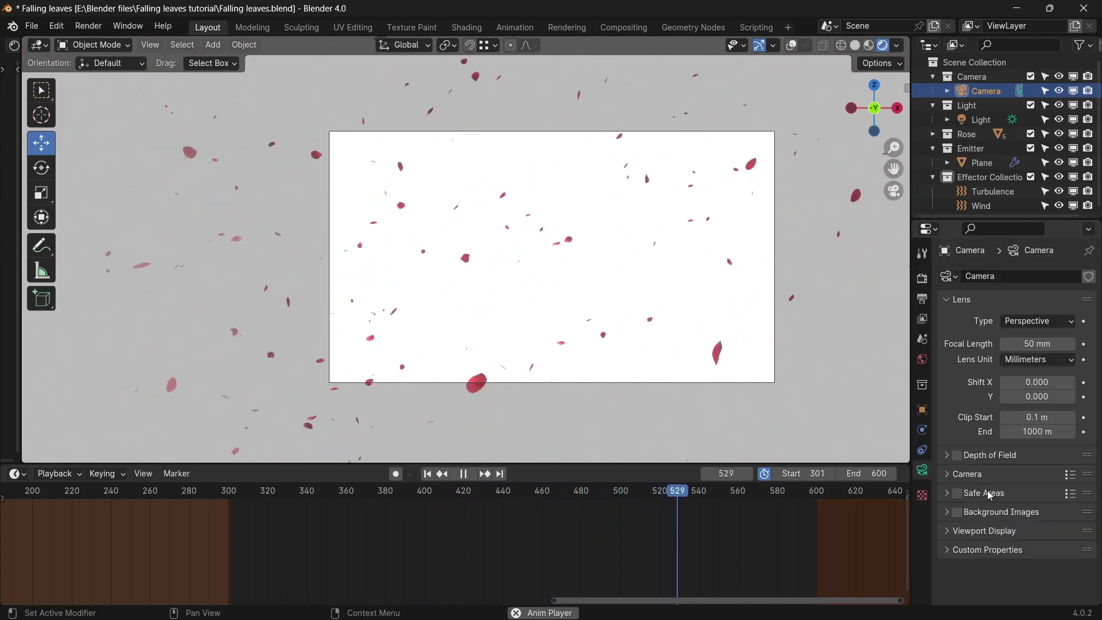
left_click(987, 531)
scroll(995, 532, "down", 3)
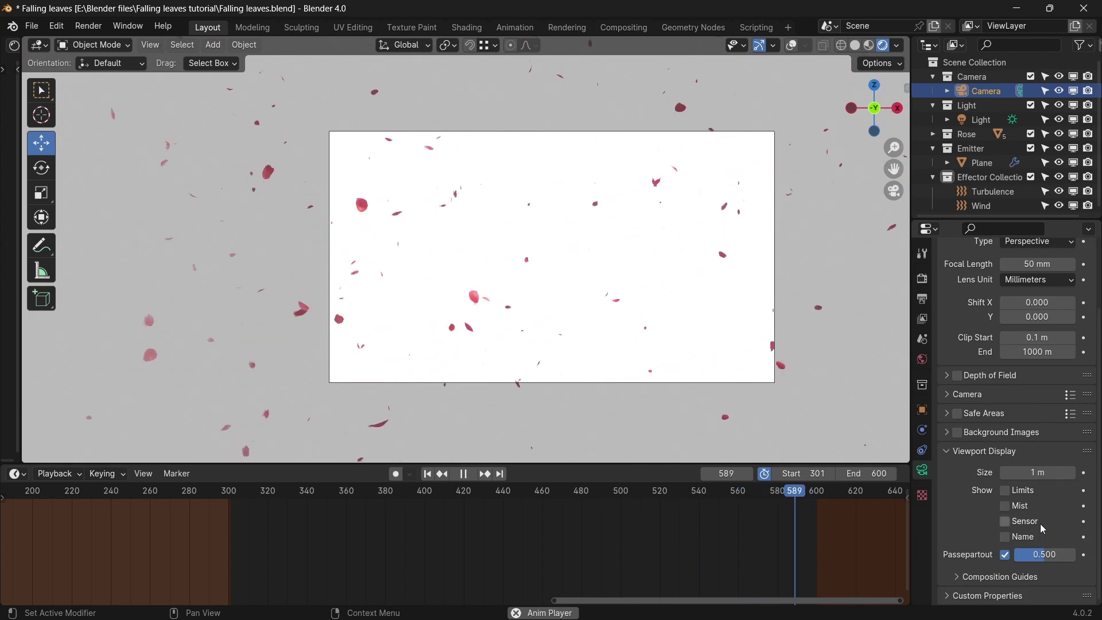
left_click(973, 458)
left_click(976, 531)
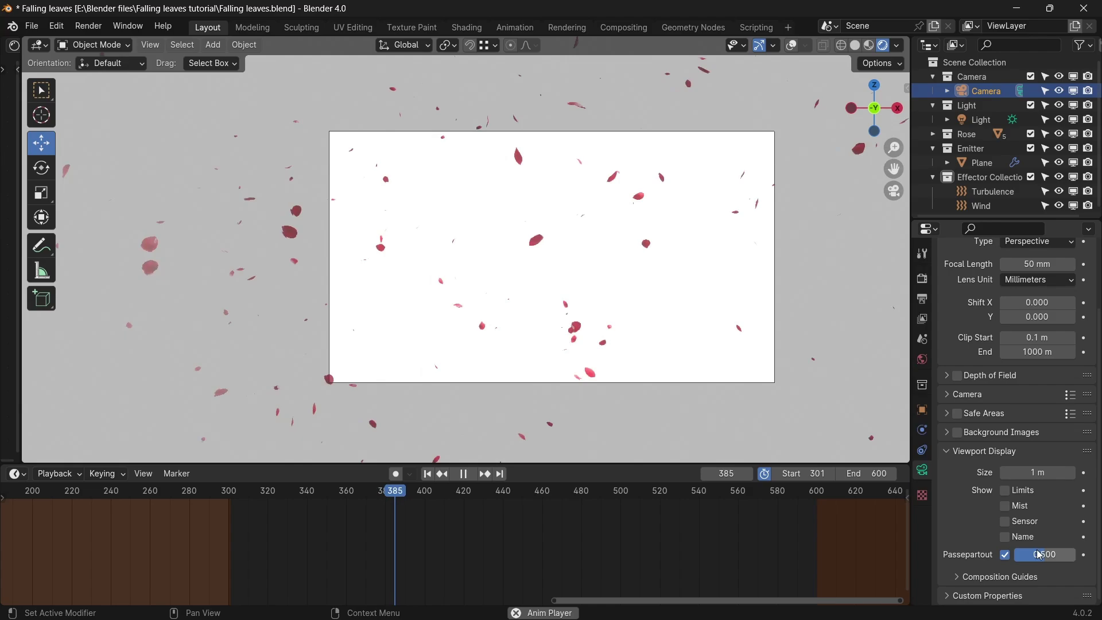
left_click_drag(1041, 554, 1074, 555)
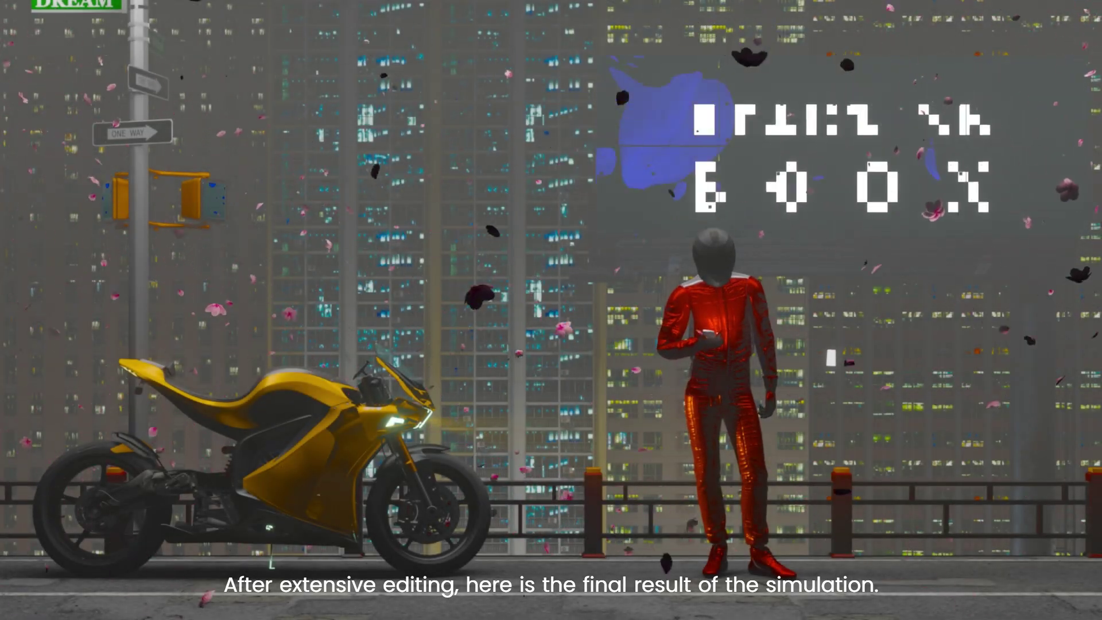